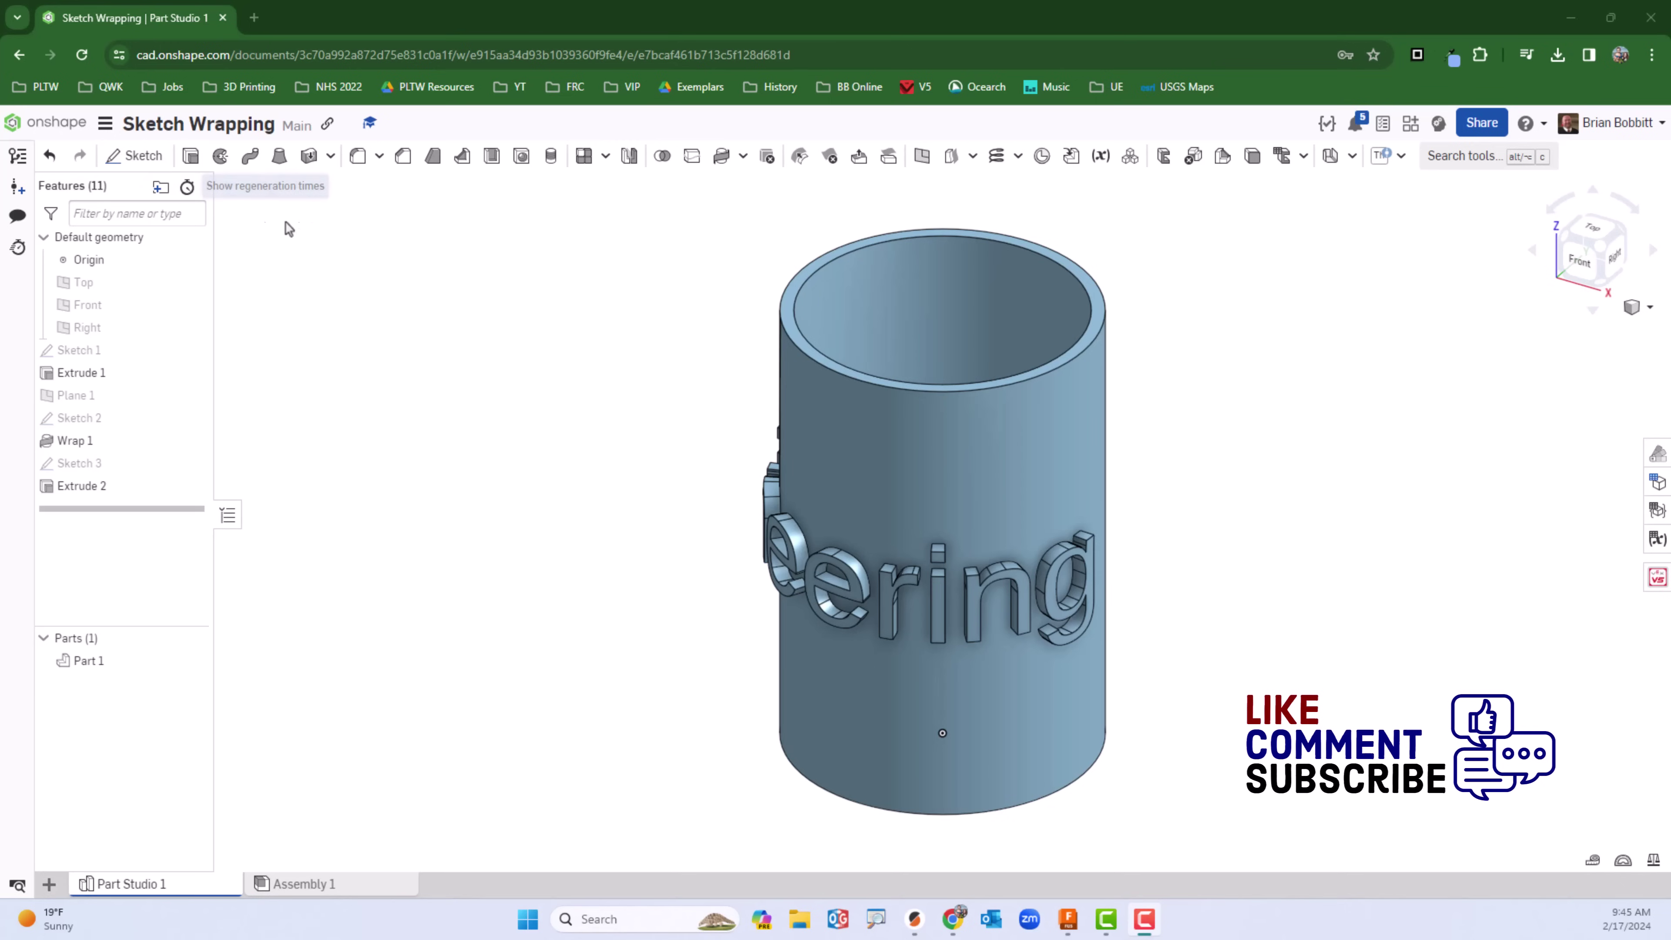
# Create a new document named Sketch Wrap Practice.
pyautogui.click(63, 127)
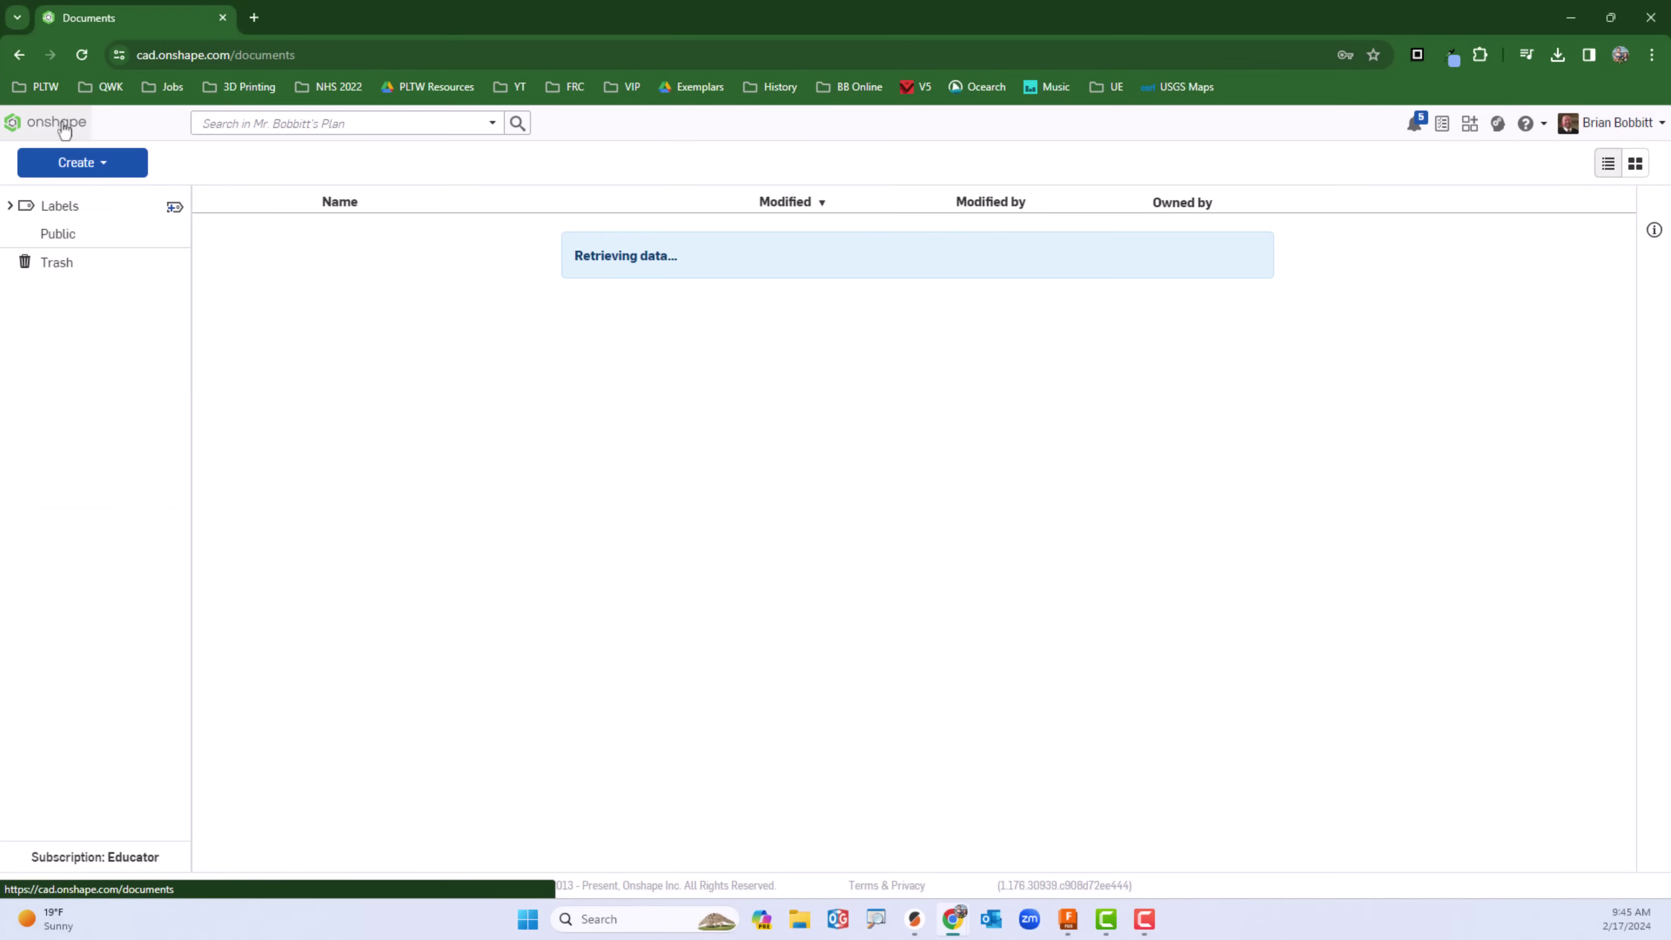
pyautogui.click(82, 162)
pyautogui.click(78, 191)
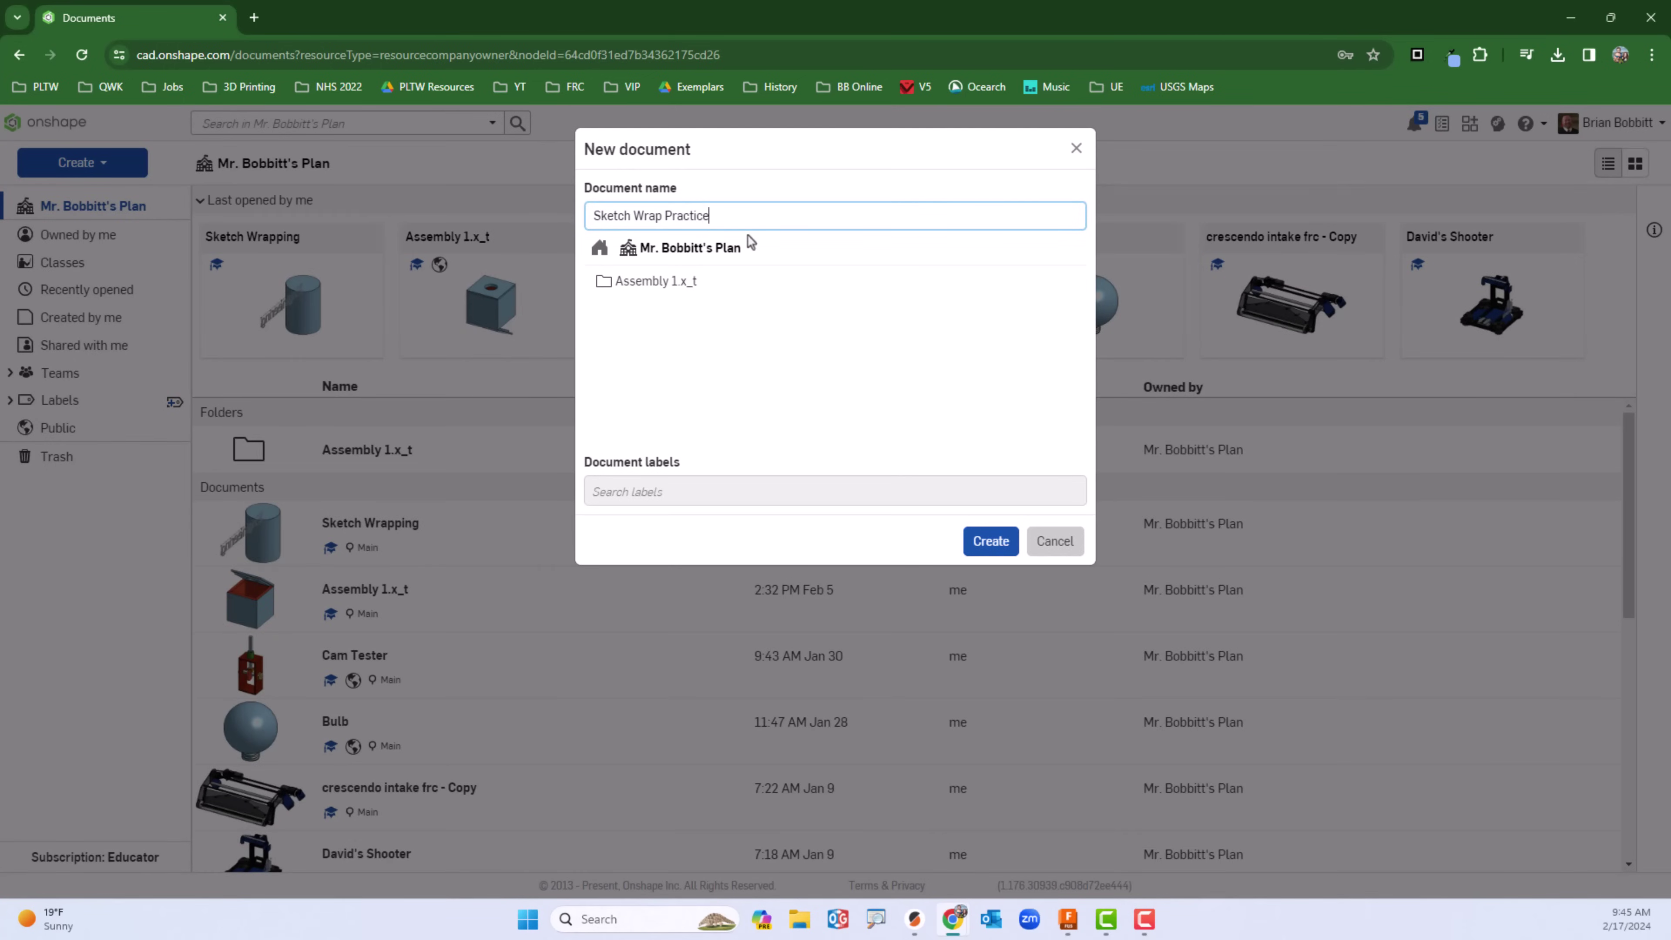
pyautogui.press('Return')
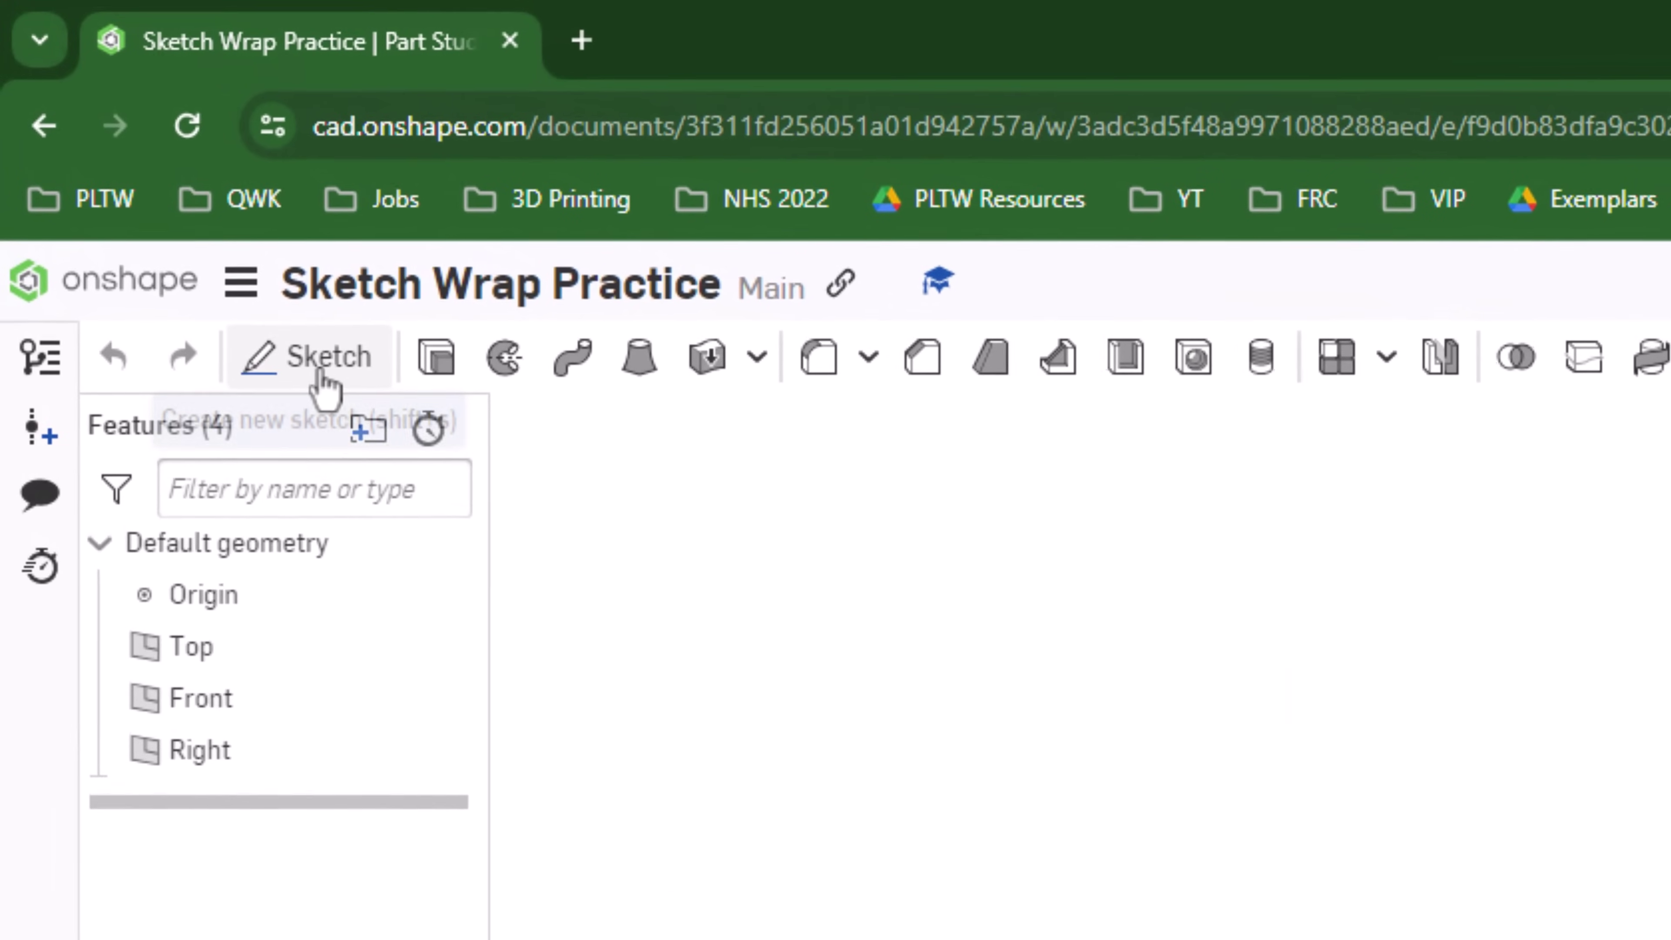
# Sketch a circle about 2.7 in in diameter on the Top plane, centred on the origin.
pyautogui.click(138, 156)
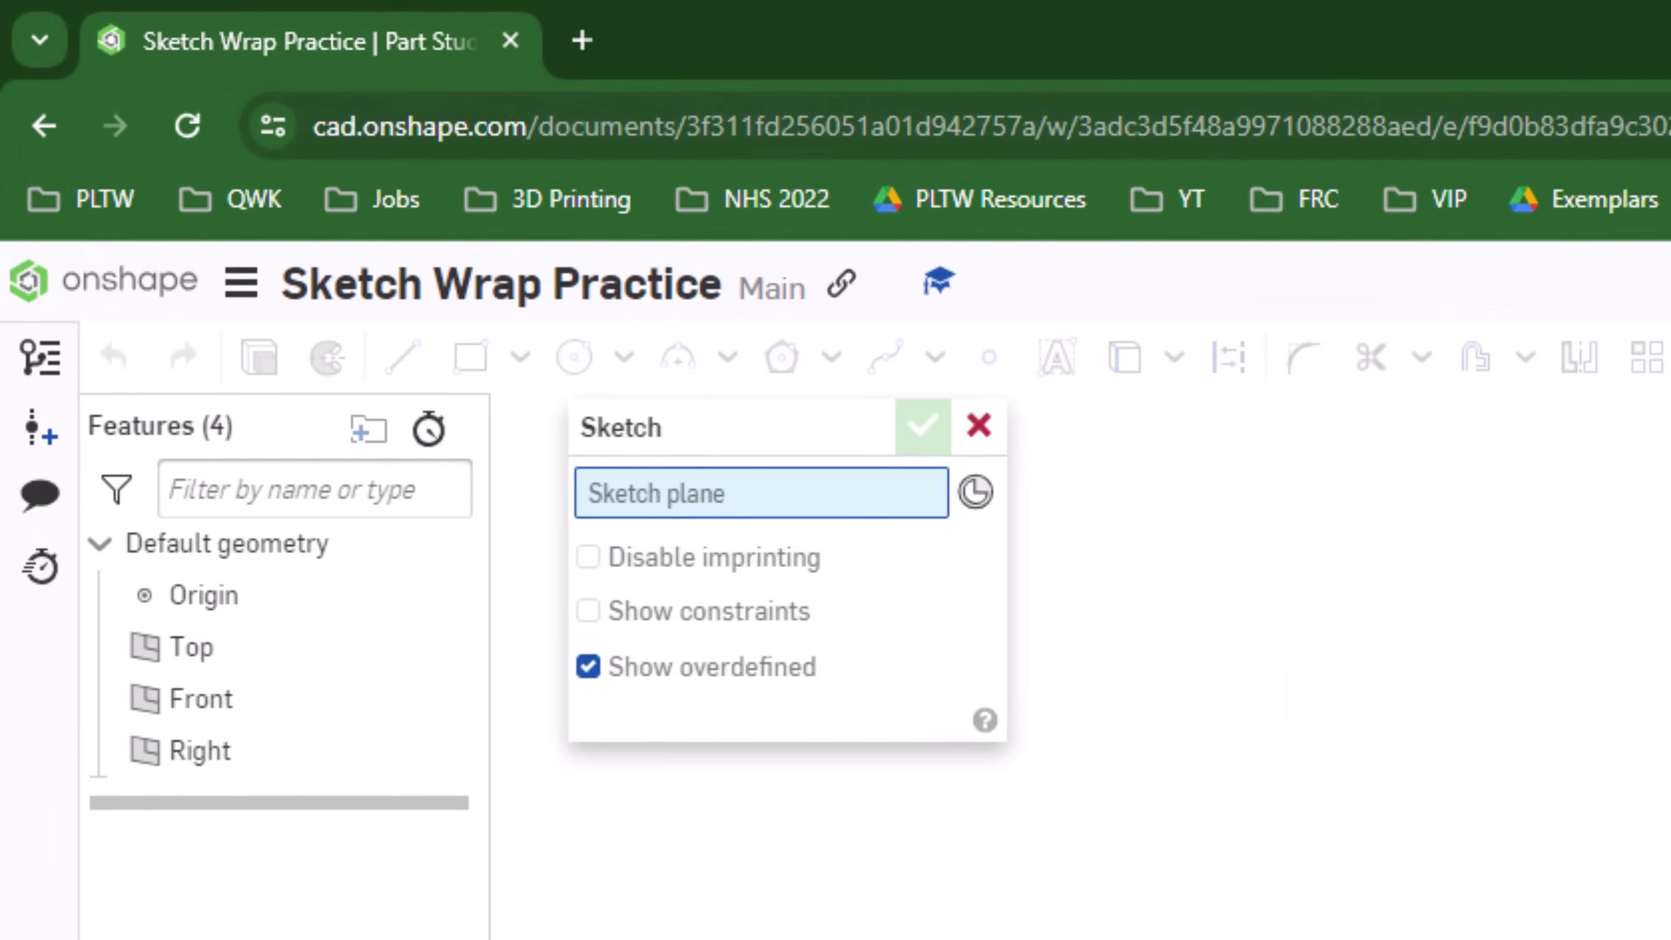
pyautogui.click(718, 527)
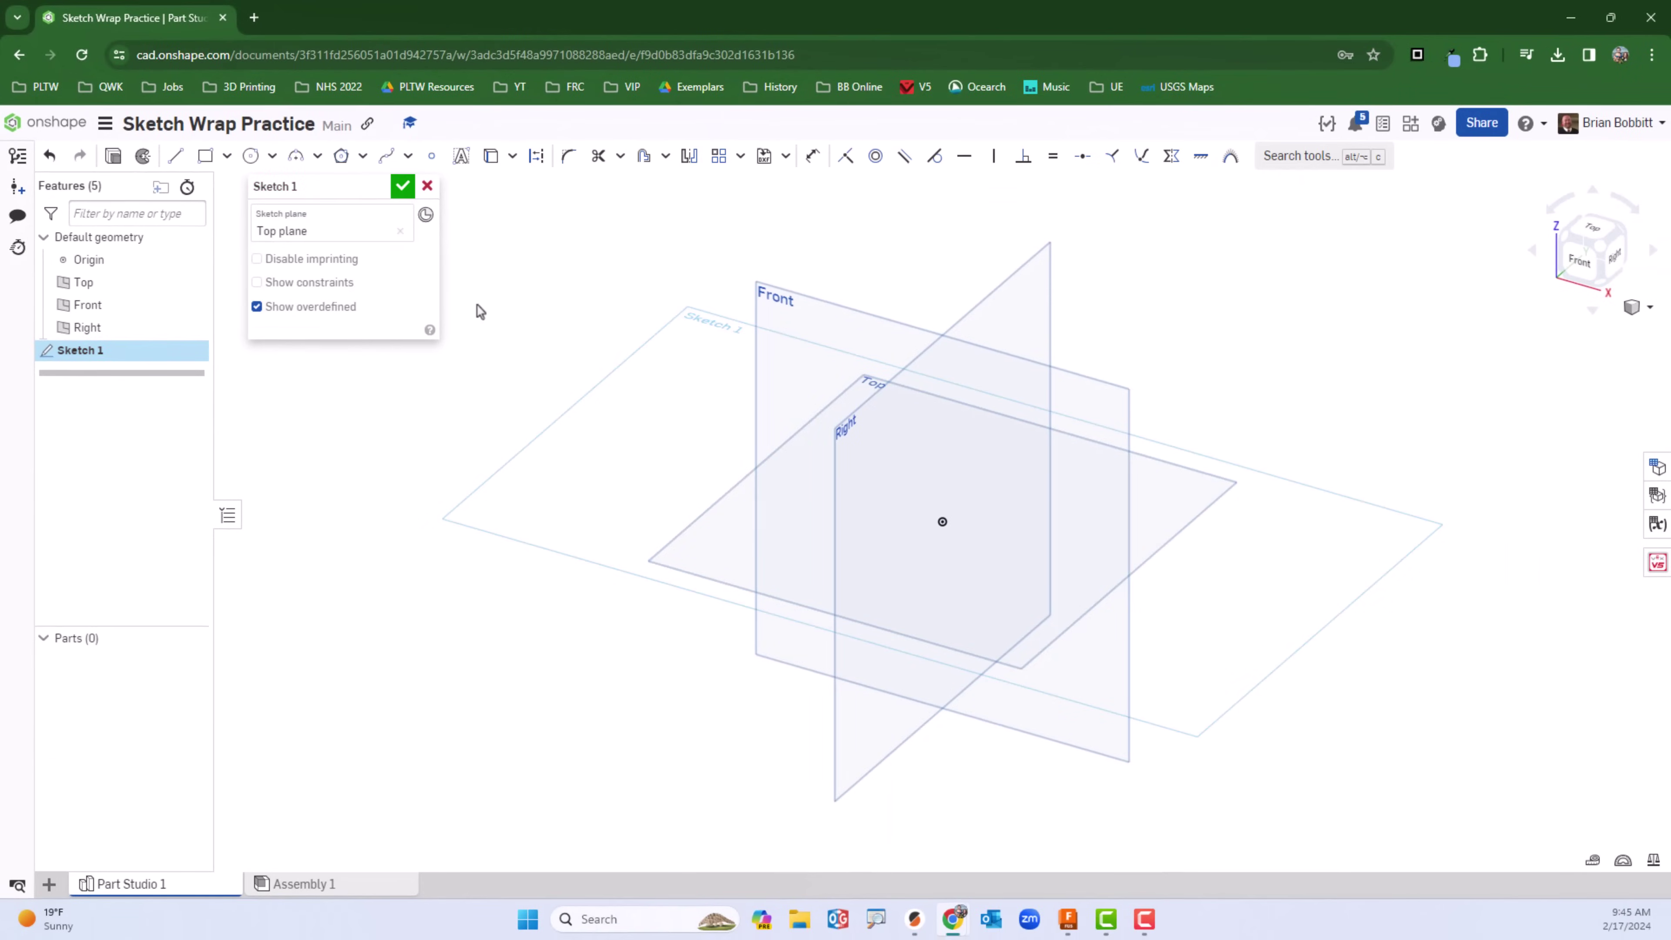
pyautogui.press('n')
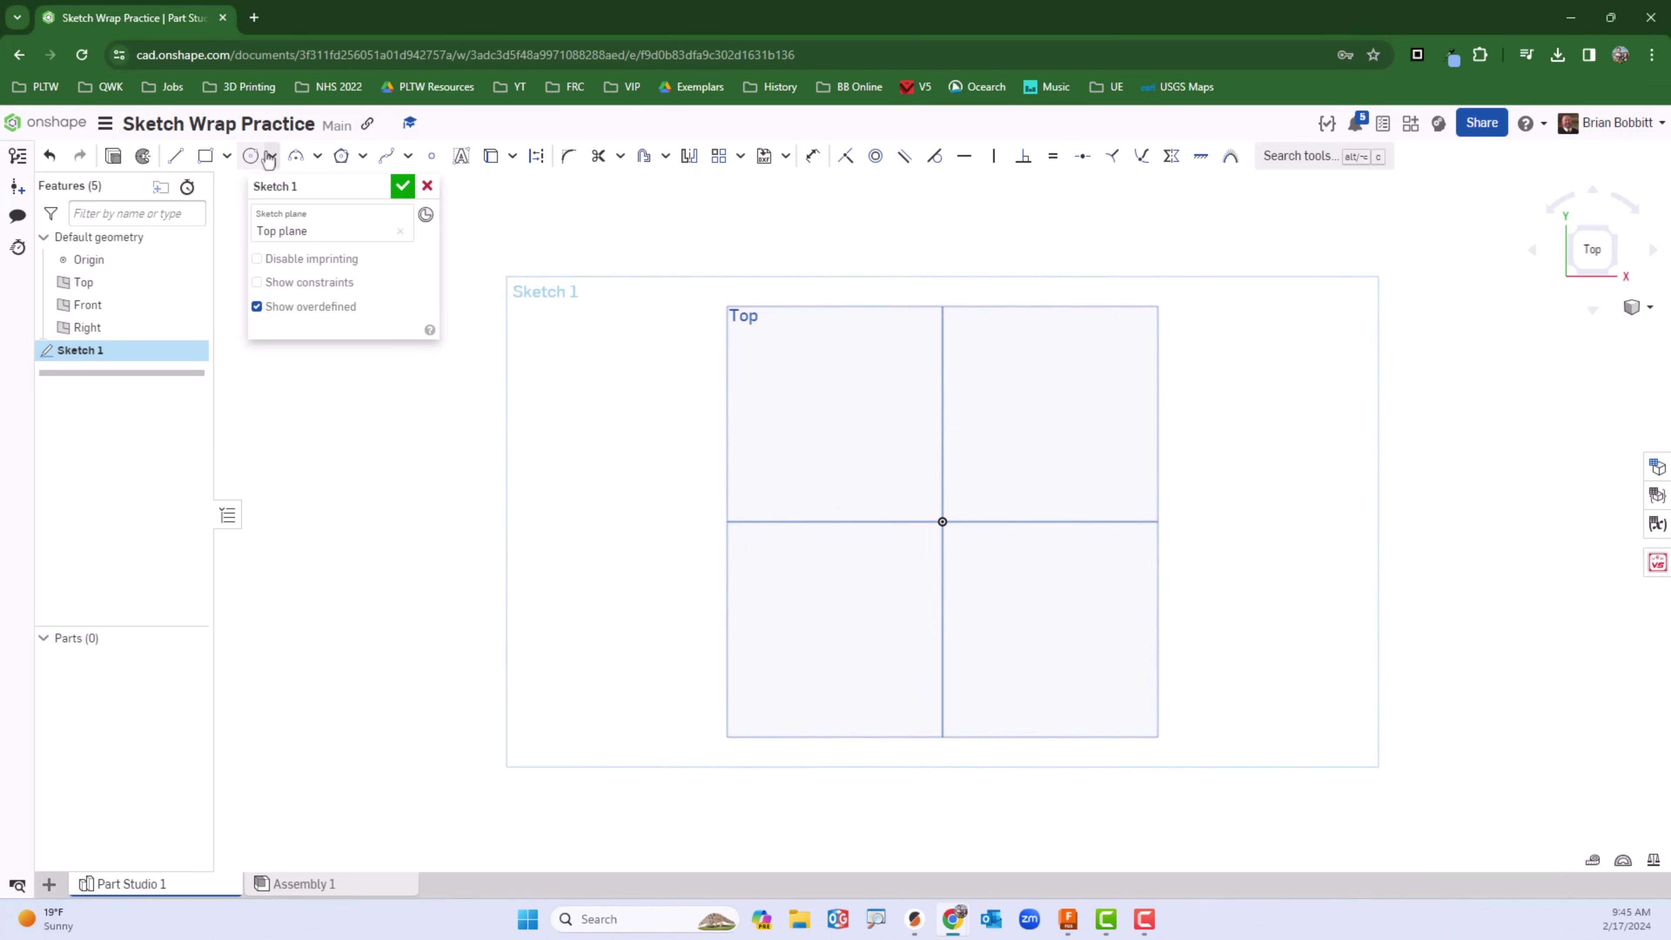
pyautogui.click(249, 157)
pyautogui.click(945, 523)
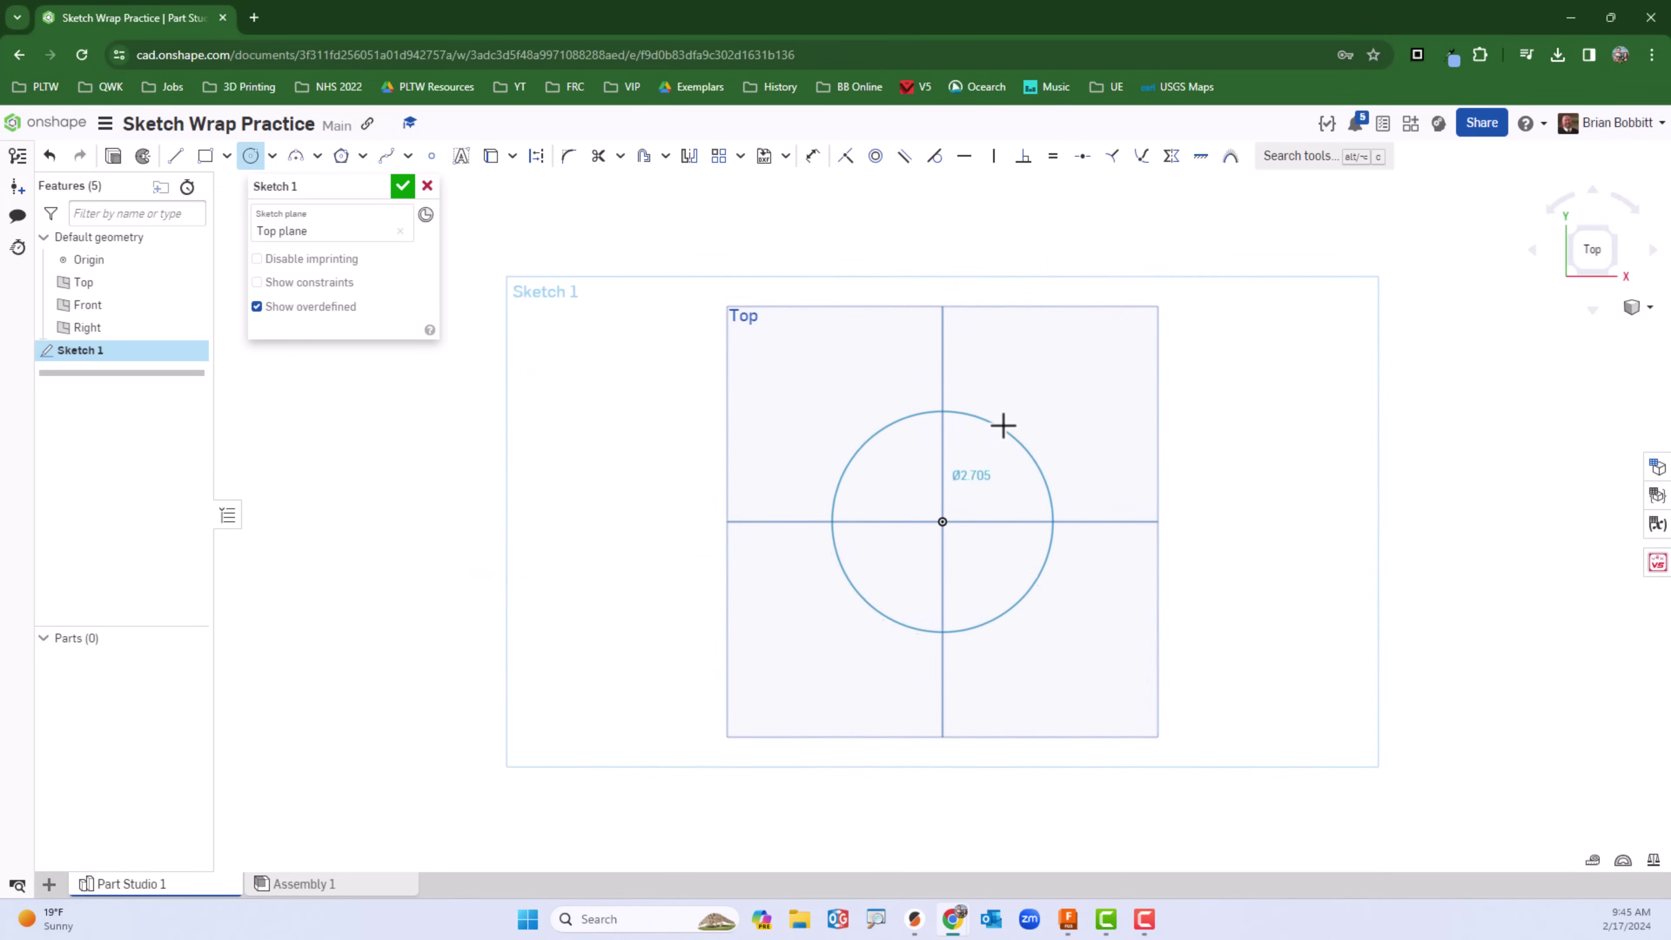
pyautogui.click(1000, 421)
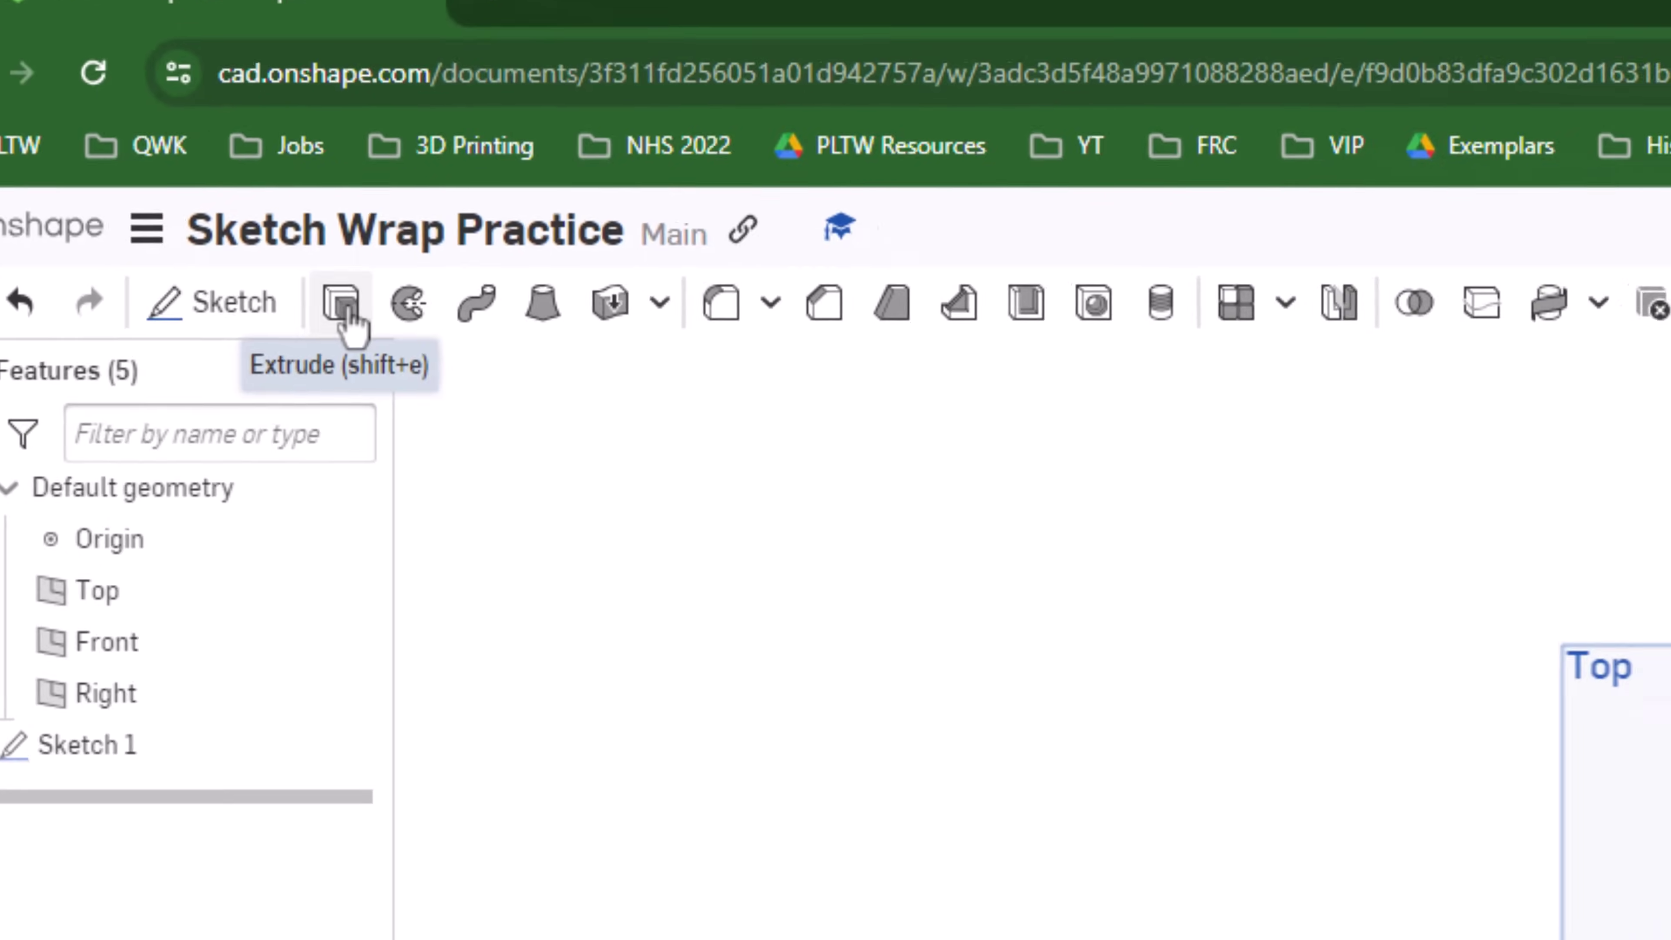
# Extrude the circle as a new solid with a blind depth of 3 in.
pyautogui.click(347, 308)
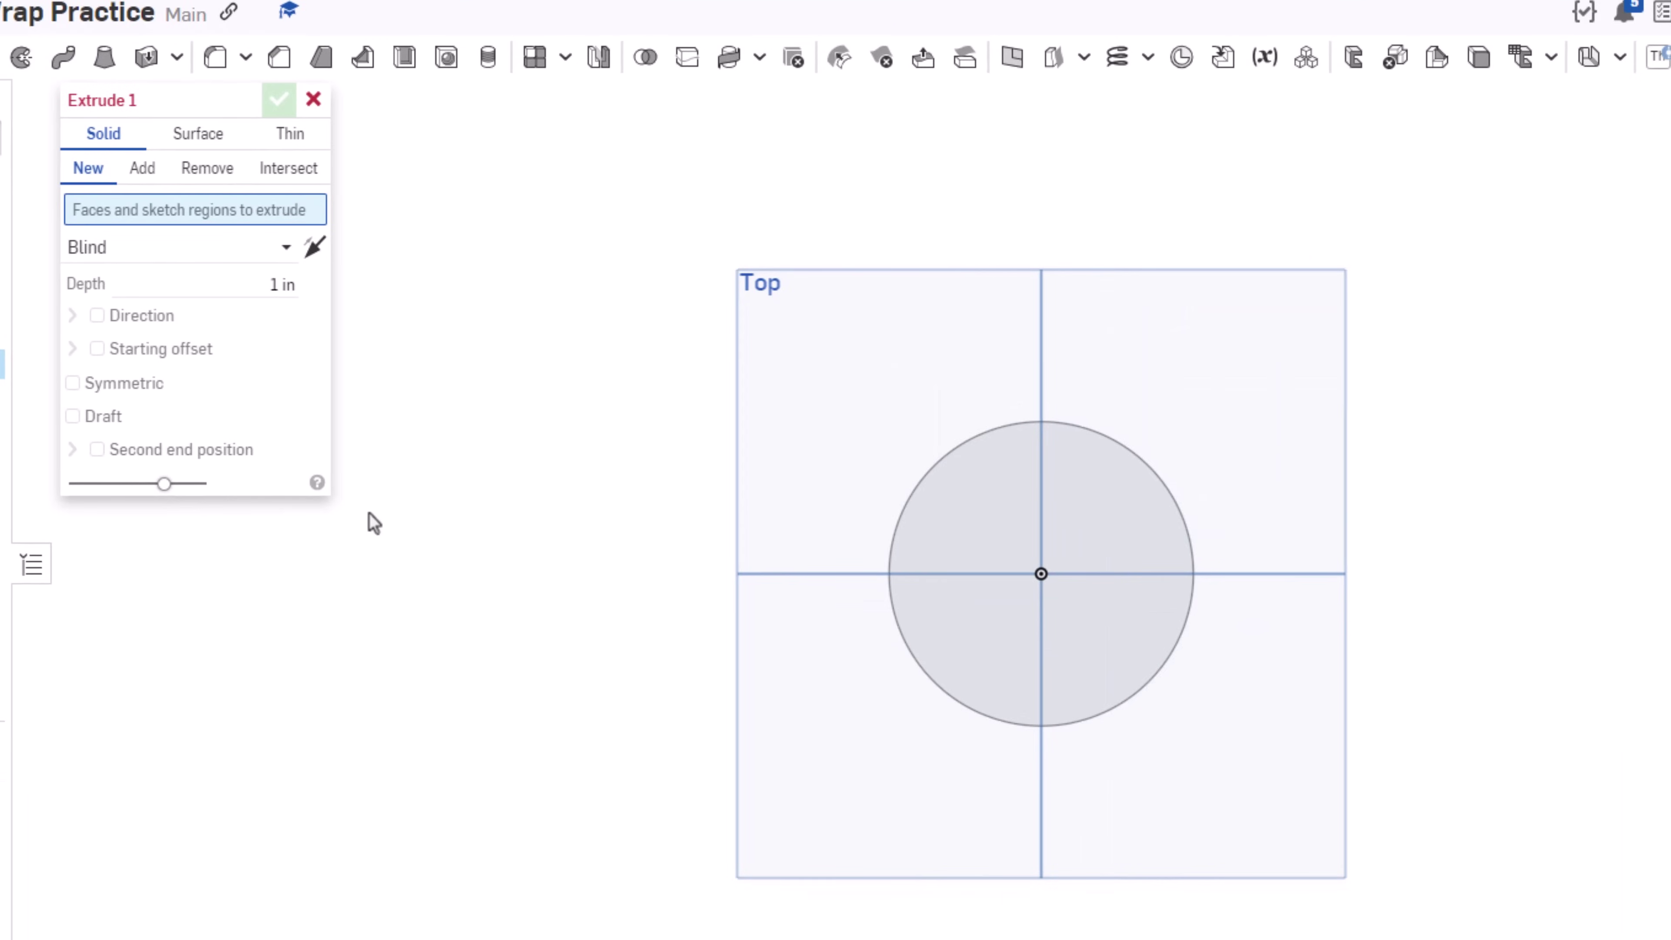
pyautogui.hotkey('shift', '7')
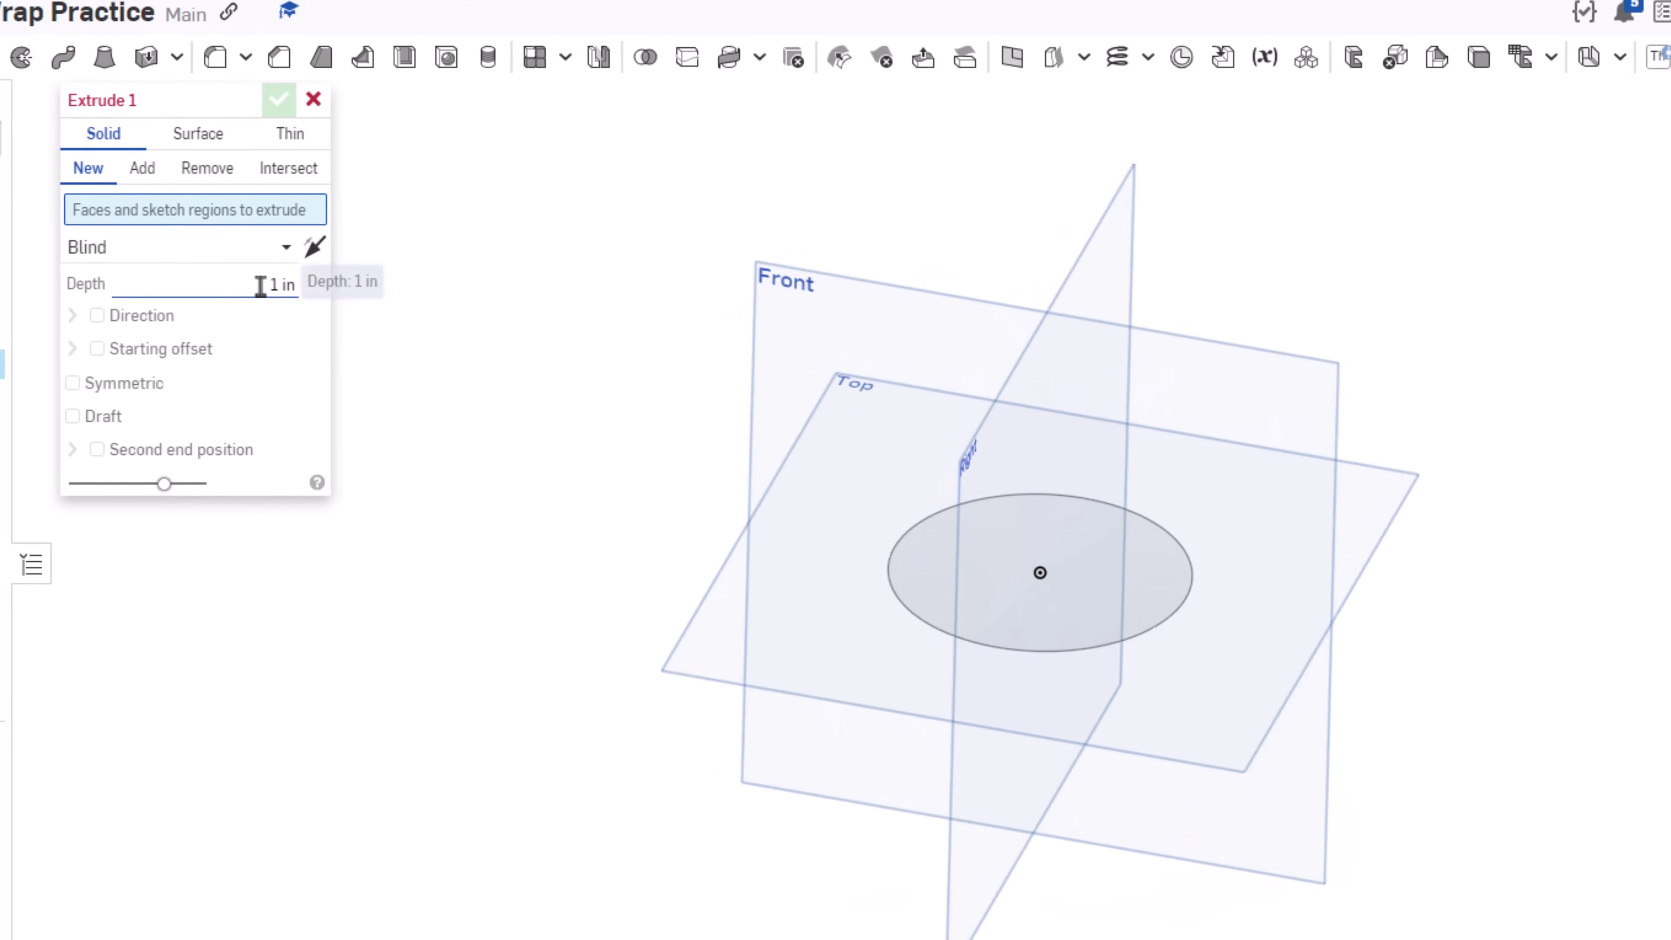
pyautogui.click(261, 284)
pyautogui.write('3')
pyautogui.click(988, 597)
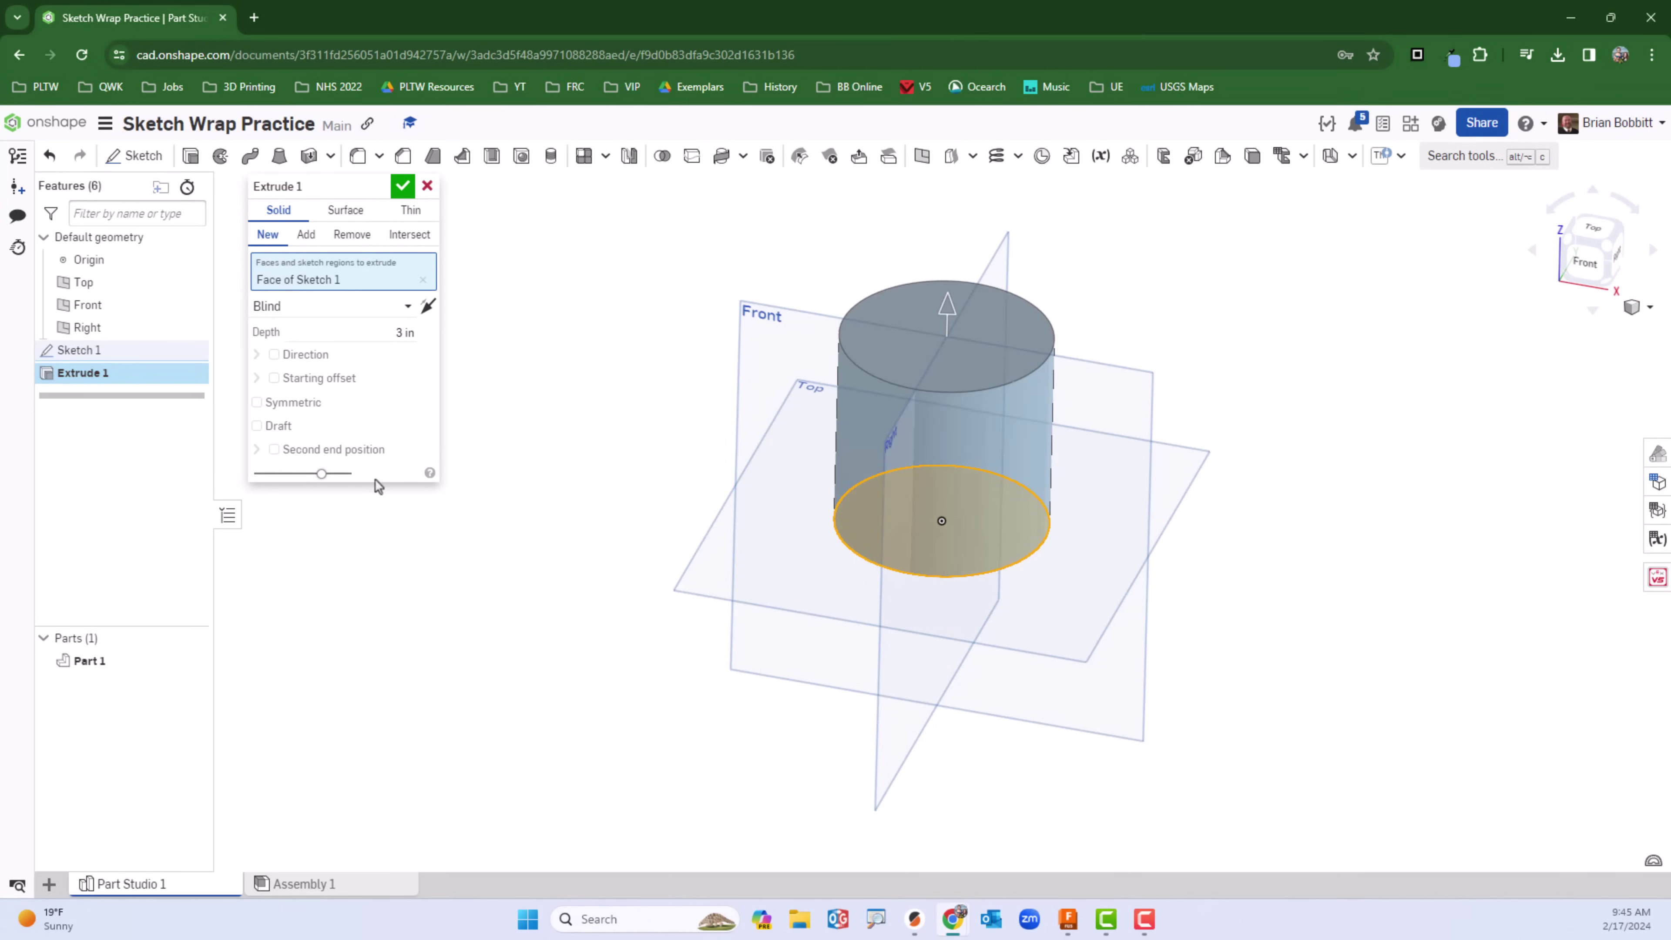
pyautogui.click(403, 187)
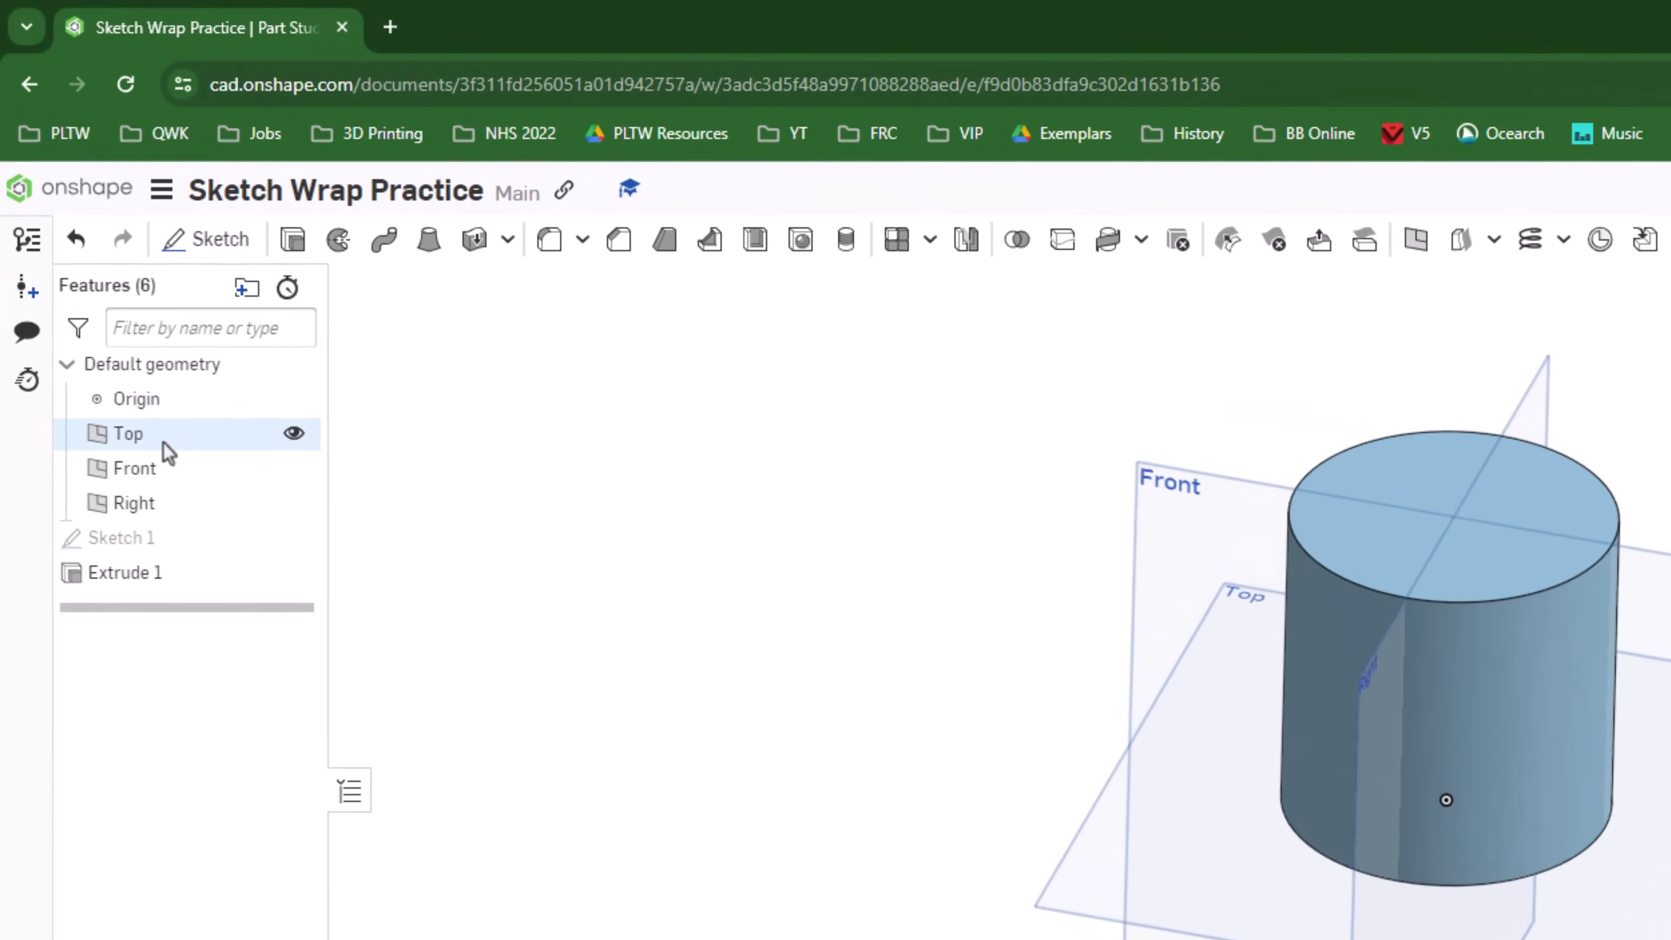
# Hide the default Top, Front and Right planes.
pyautogui.click(298, 440)
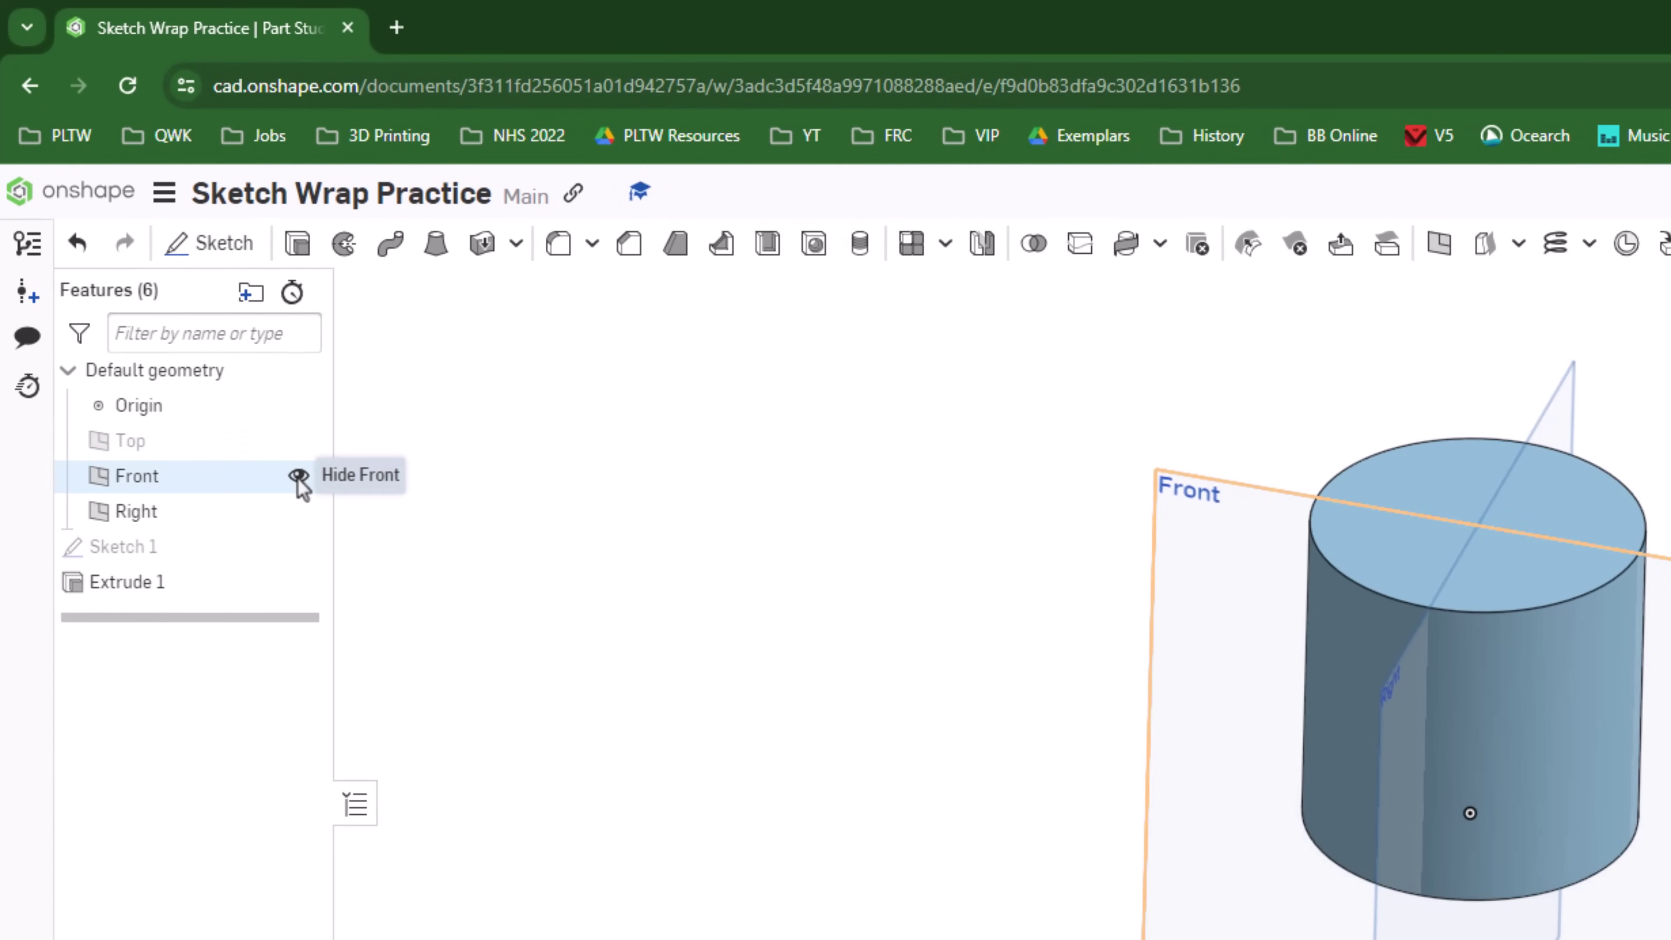
pyautogui.click(299, 476)
pyautogui.click(299, 512)
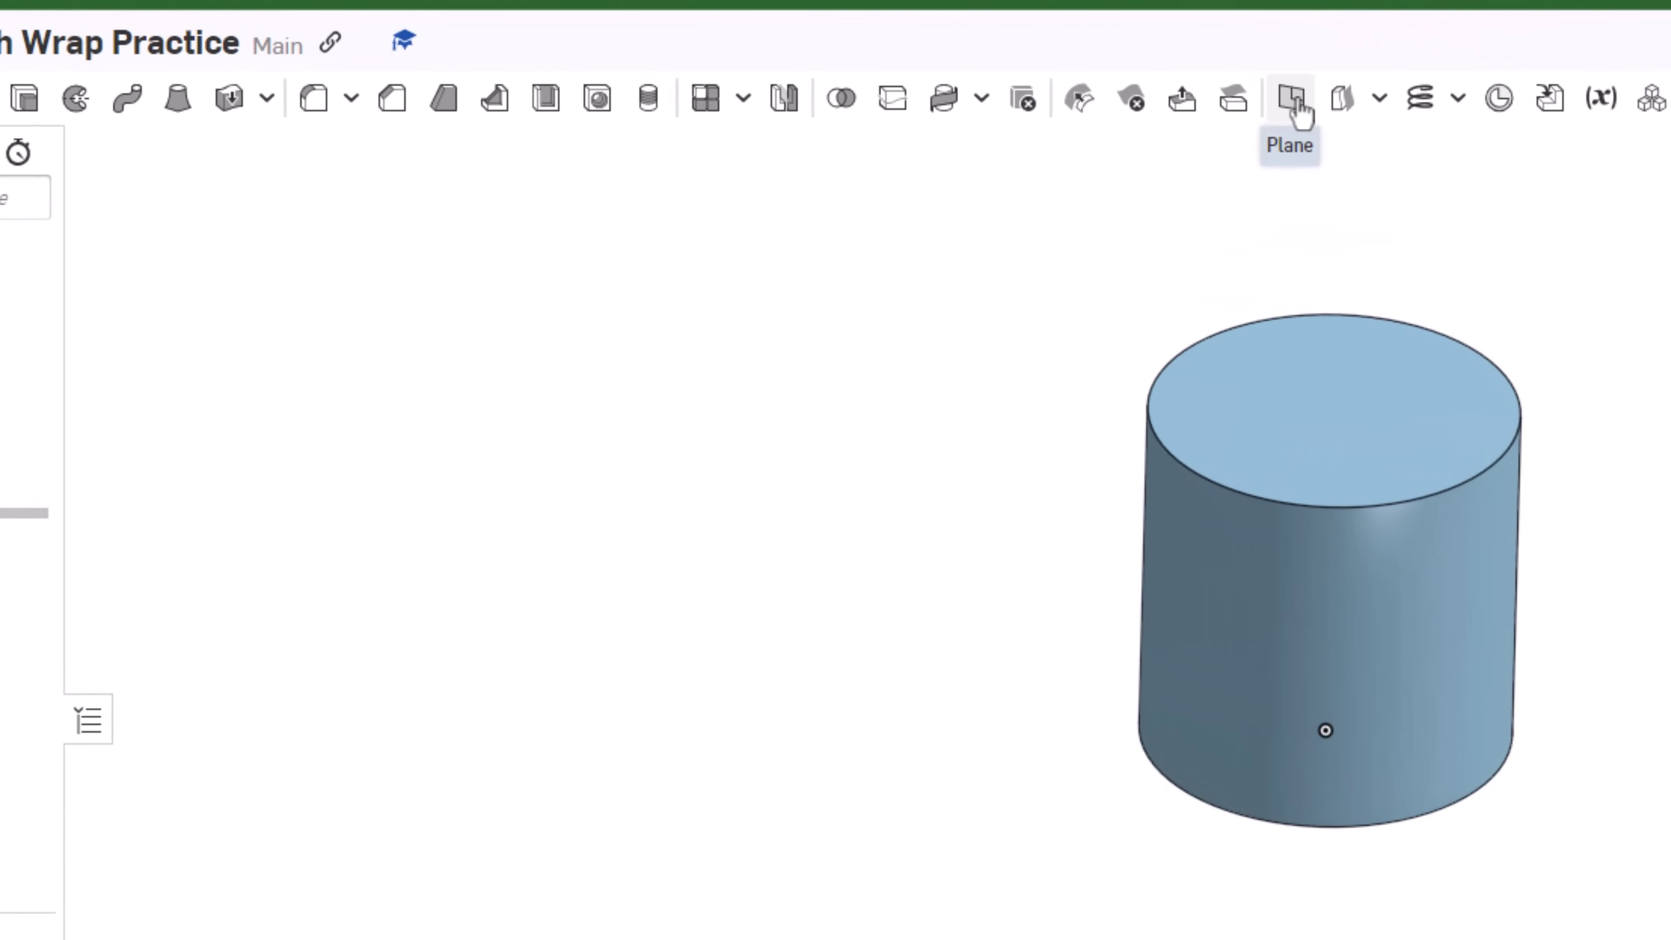
# Create a Tangent reference plane on the curved side face of the cylinder.
pyautogui.click(1291, 99)
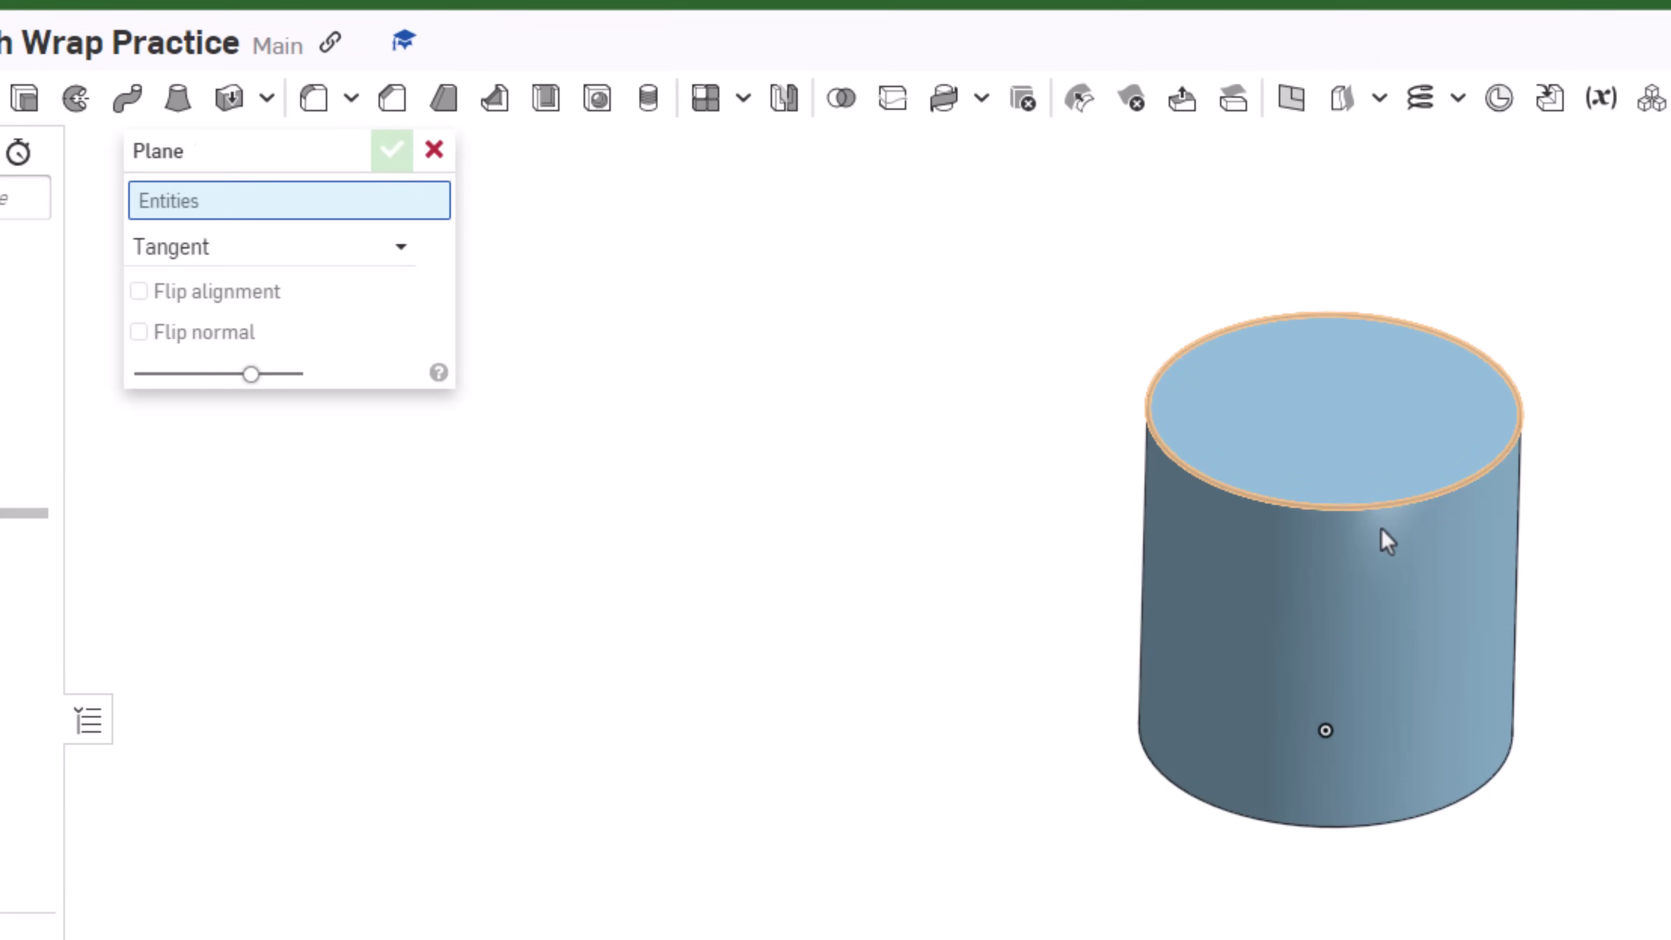
pyautogui.click(387, 253)
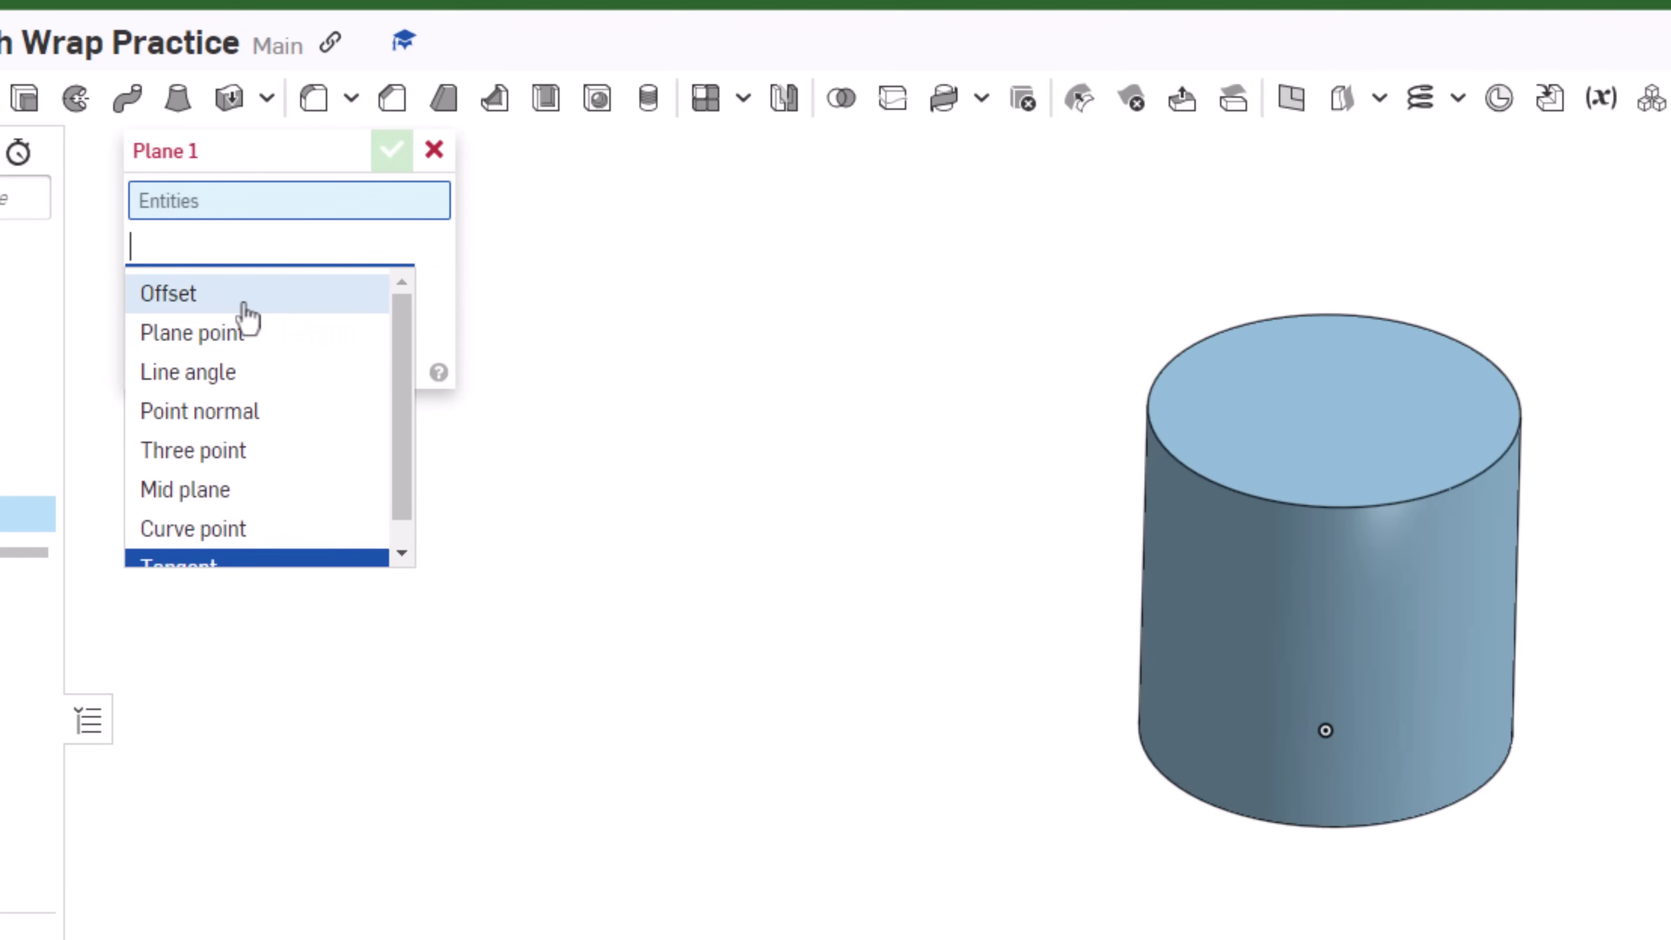
pyautogui.scroll(-1, 293, 345)
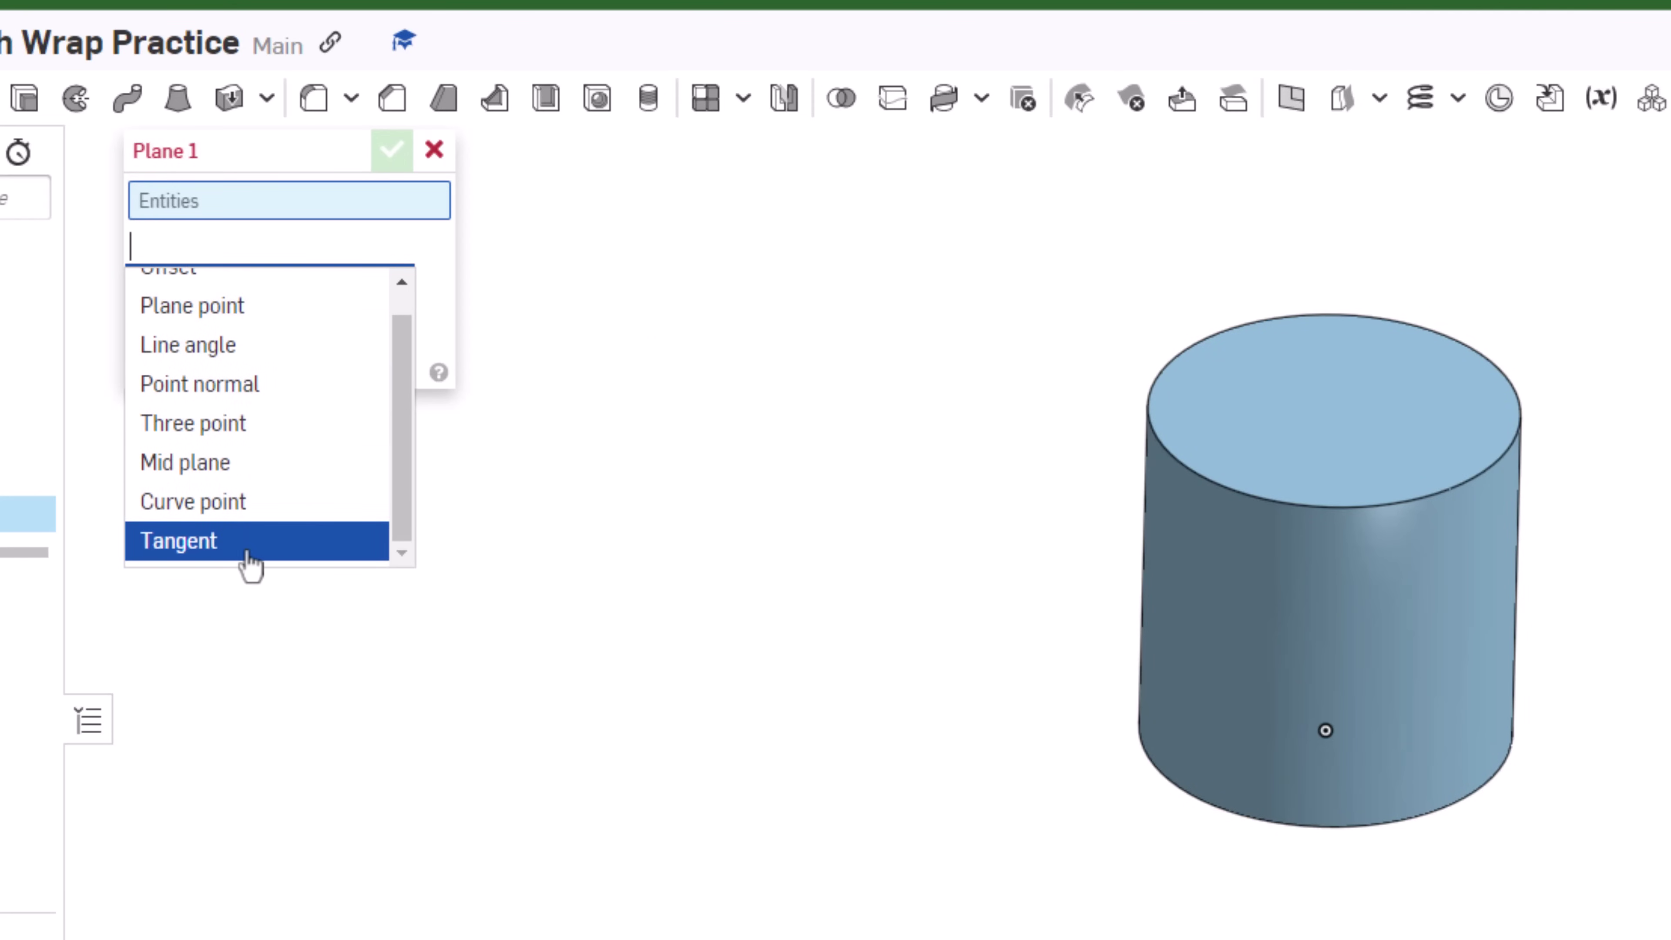
pyautogui.click(219, 542)
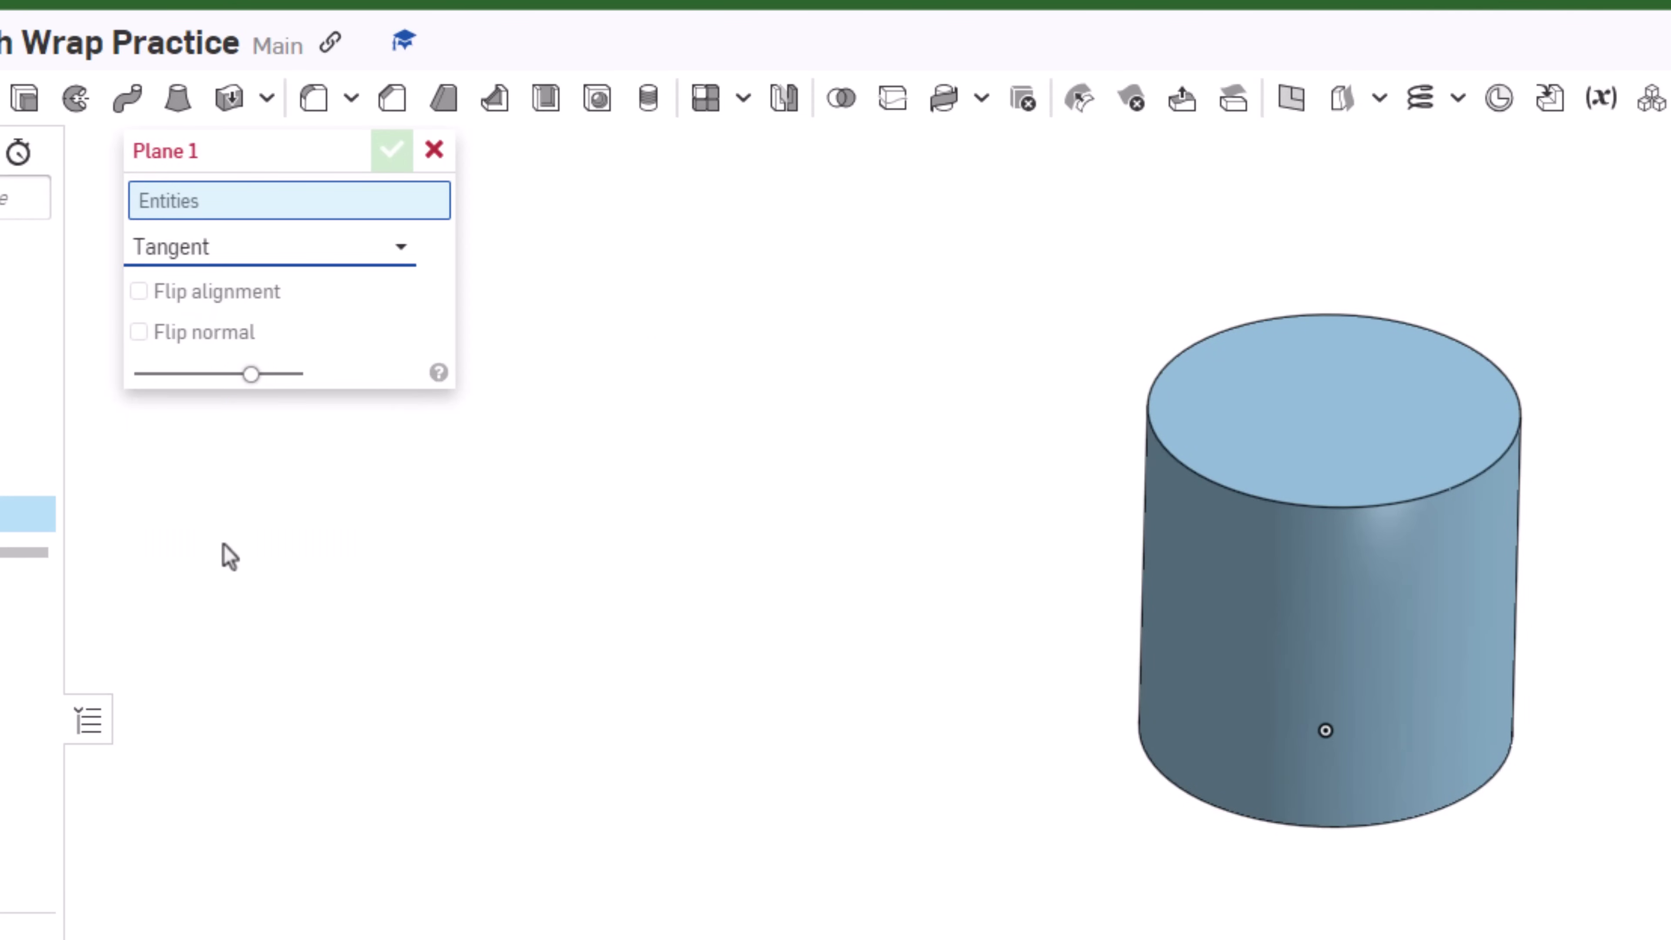
pyautogui.click(1248, 619)
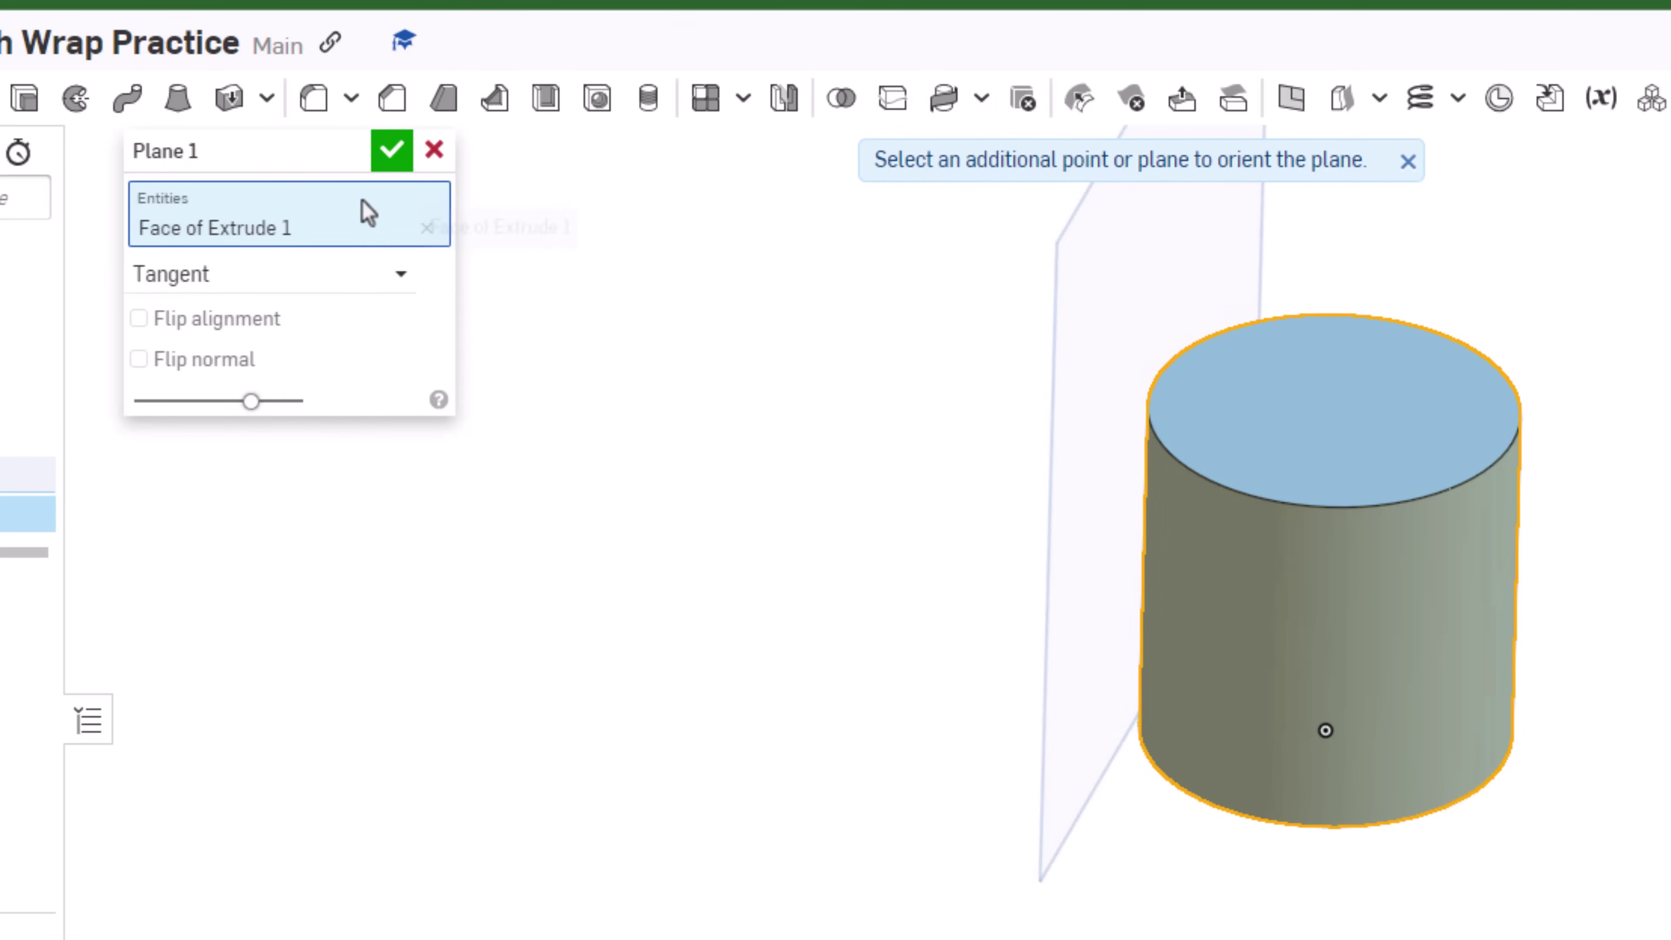
pyautogui.click(393, 164)
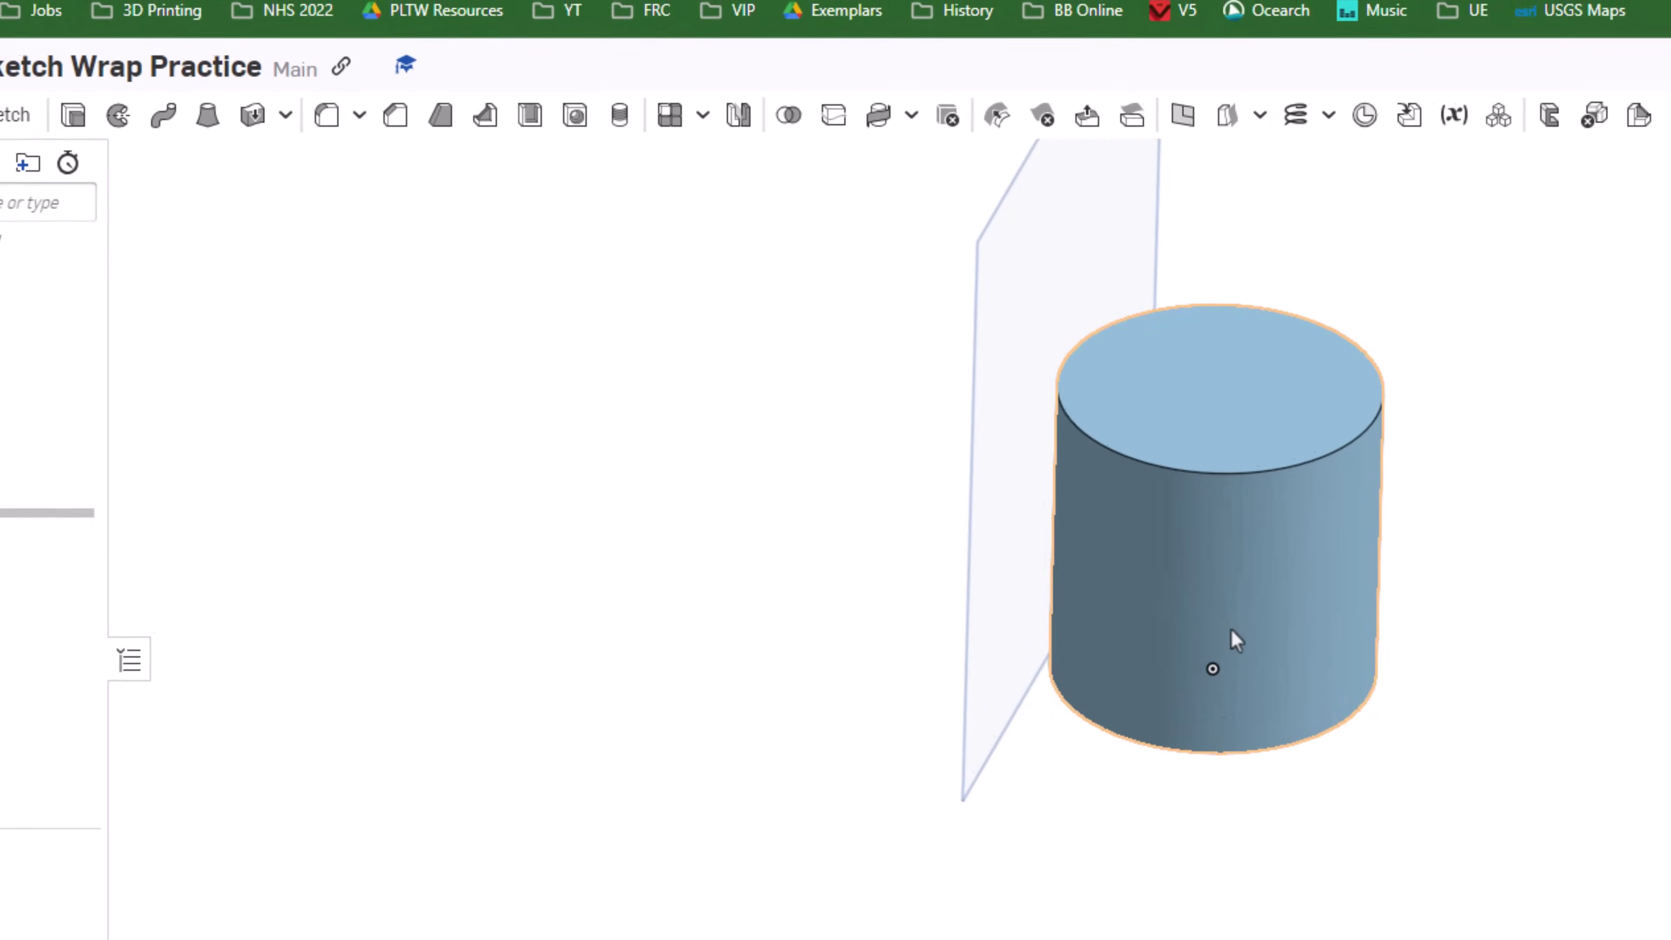
# Sketch the text "Engineering" on the tangent plane, across the cylinder's middle and extending past both of its sides.
pyautogui.moveTo(836, 683); pyautogui.dragTo(945, 691, button='right')
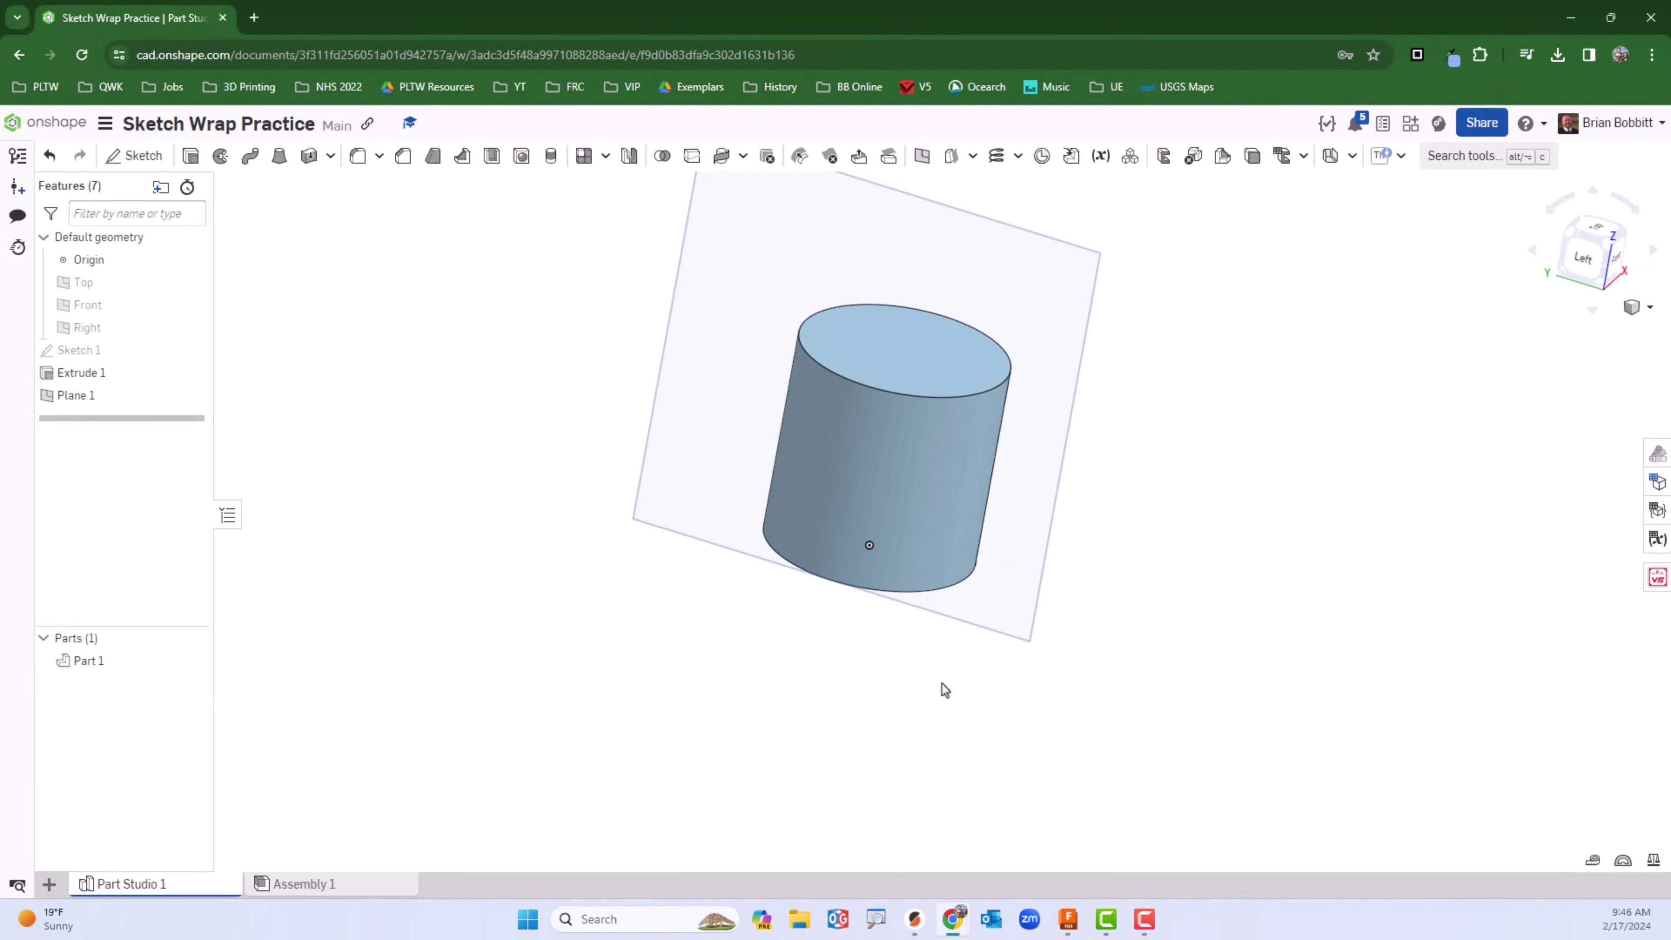
pyautogui.click(133, 155)
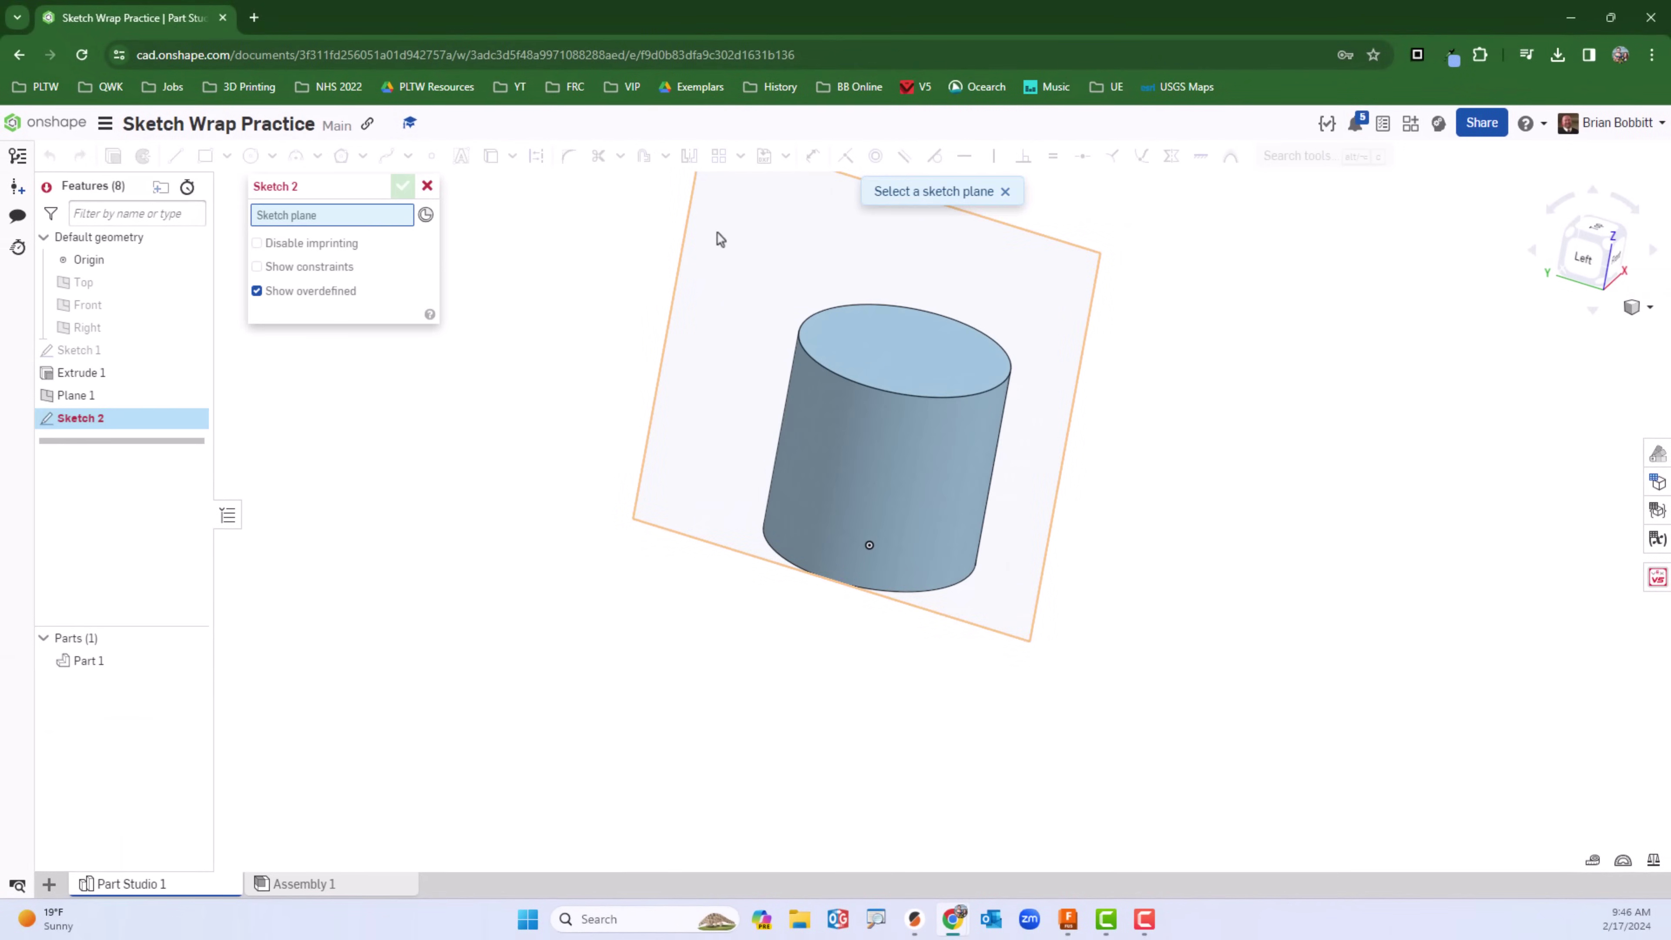
pyautogui.click(718, 236)
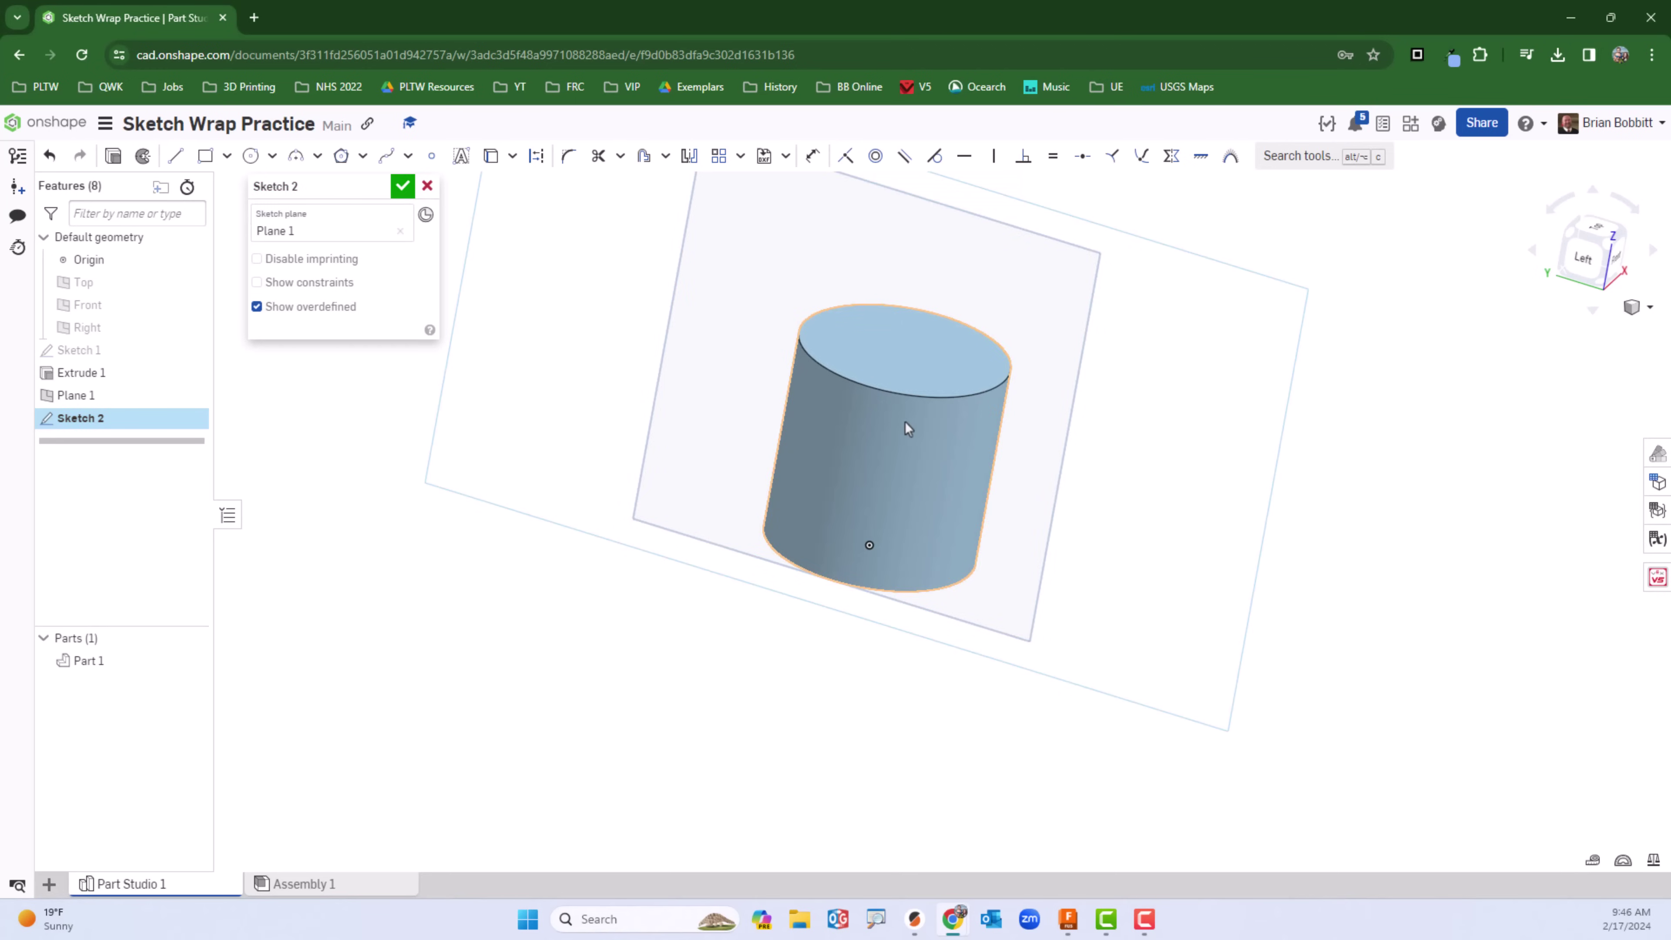
pyautogui.press('n')
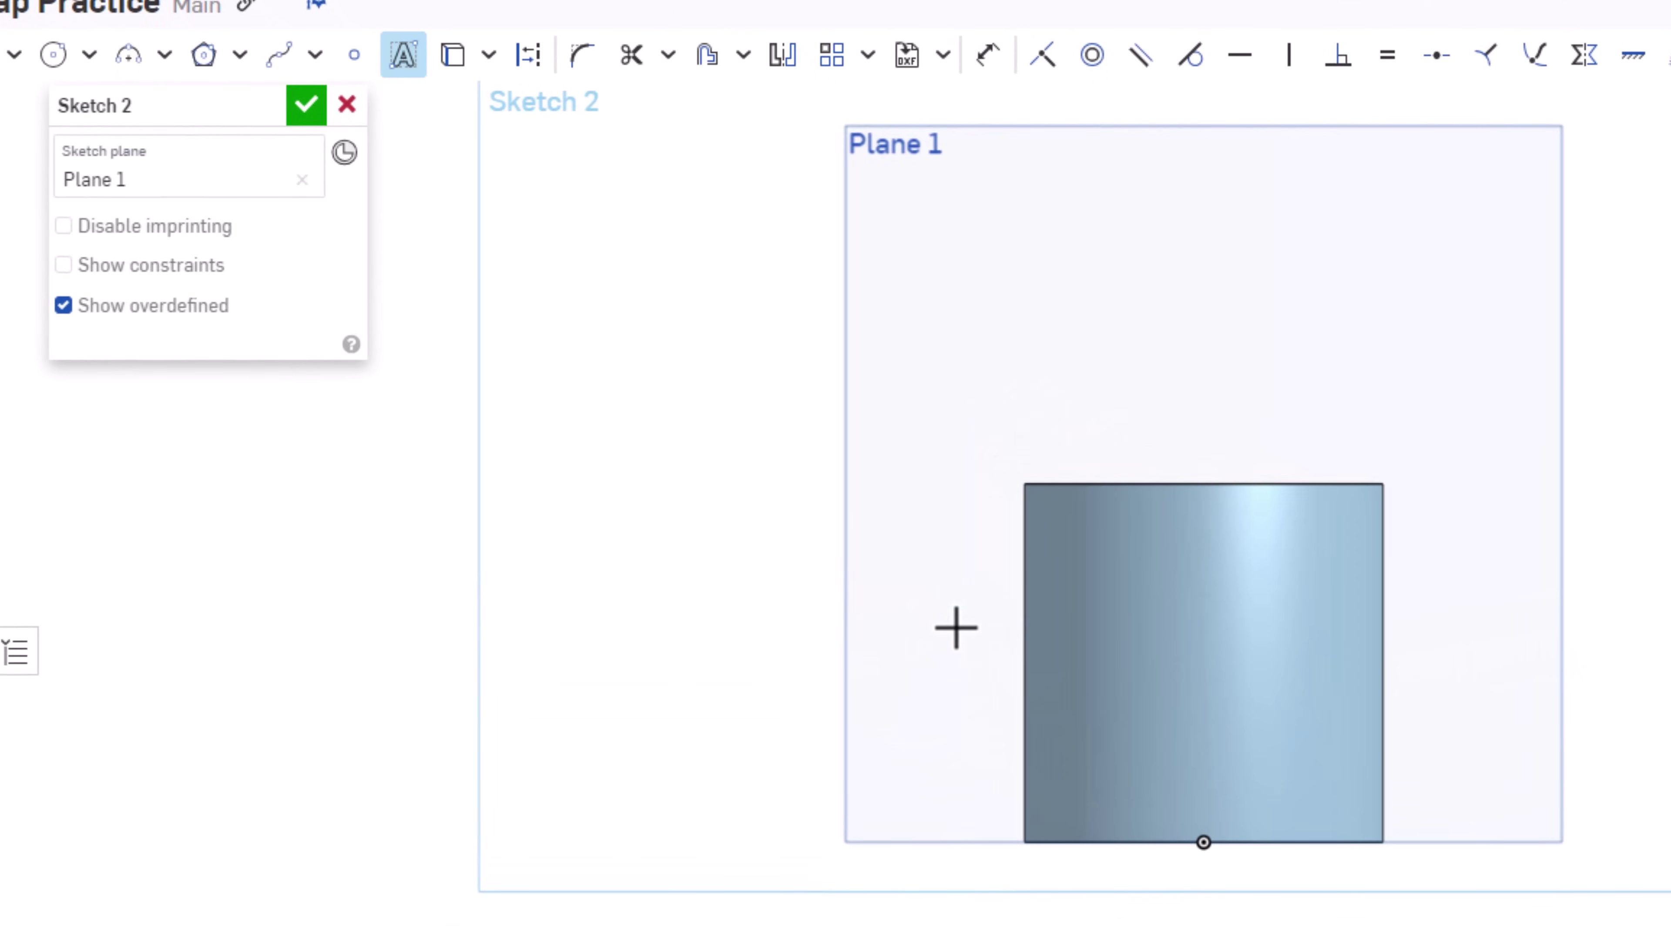
pyautogui.click(912, 619)
pyautogui.click(1501, 712)
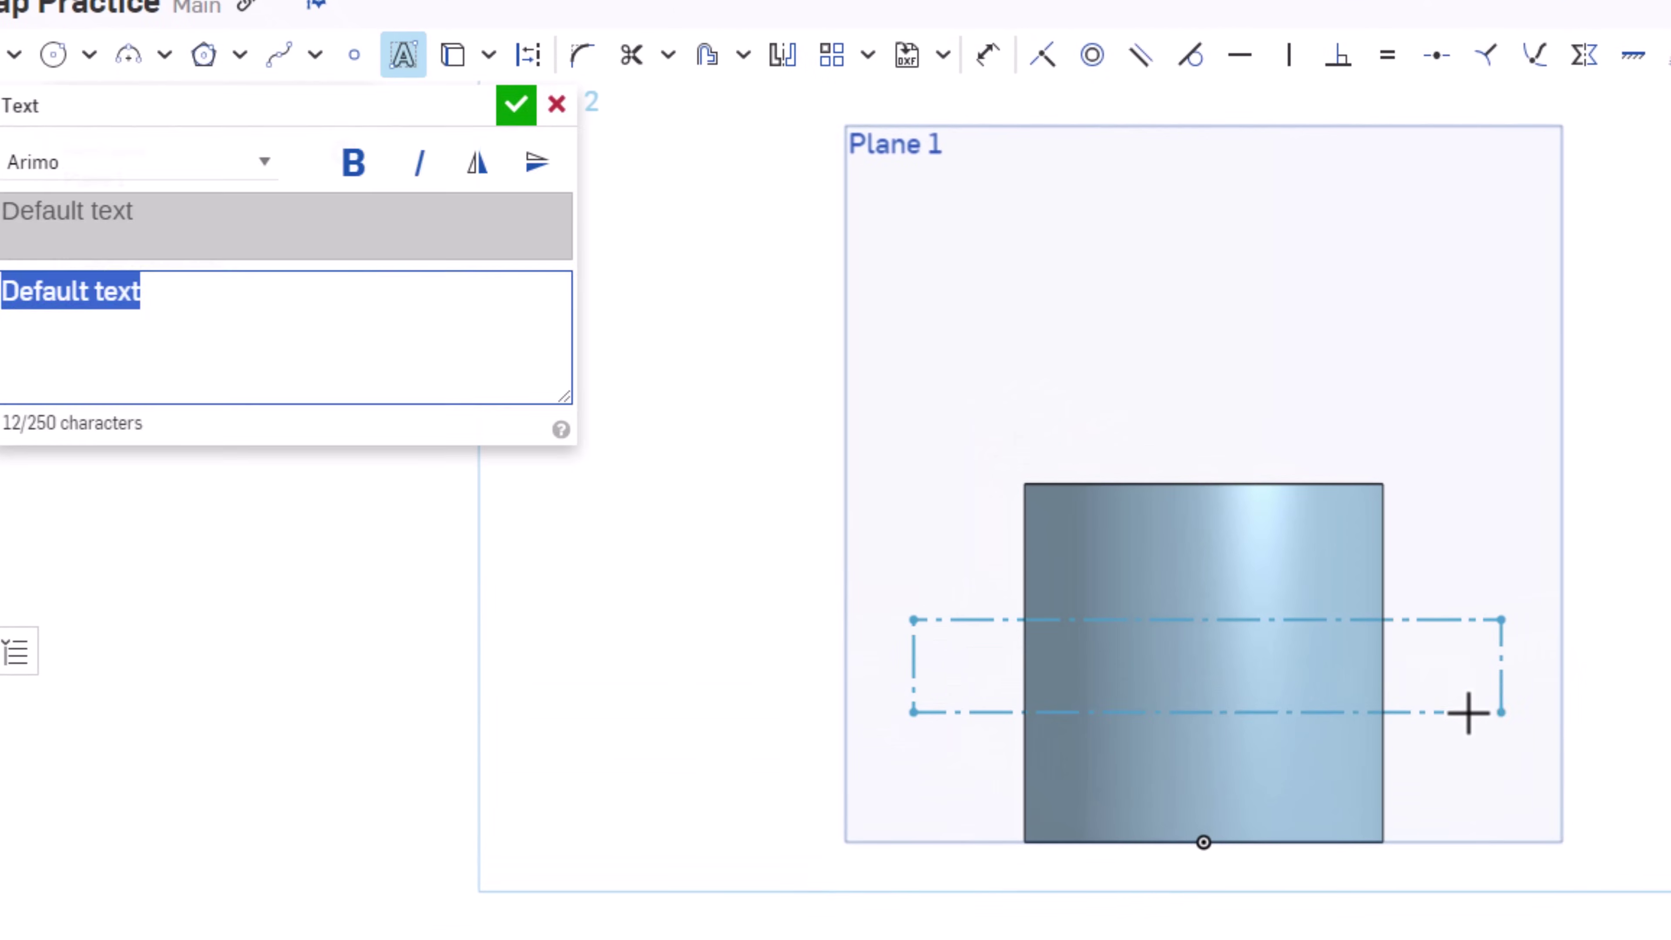
pyautogui.write('Engine')
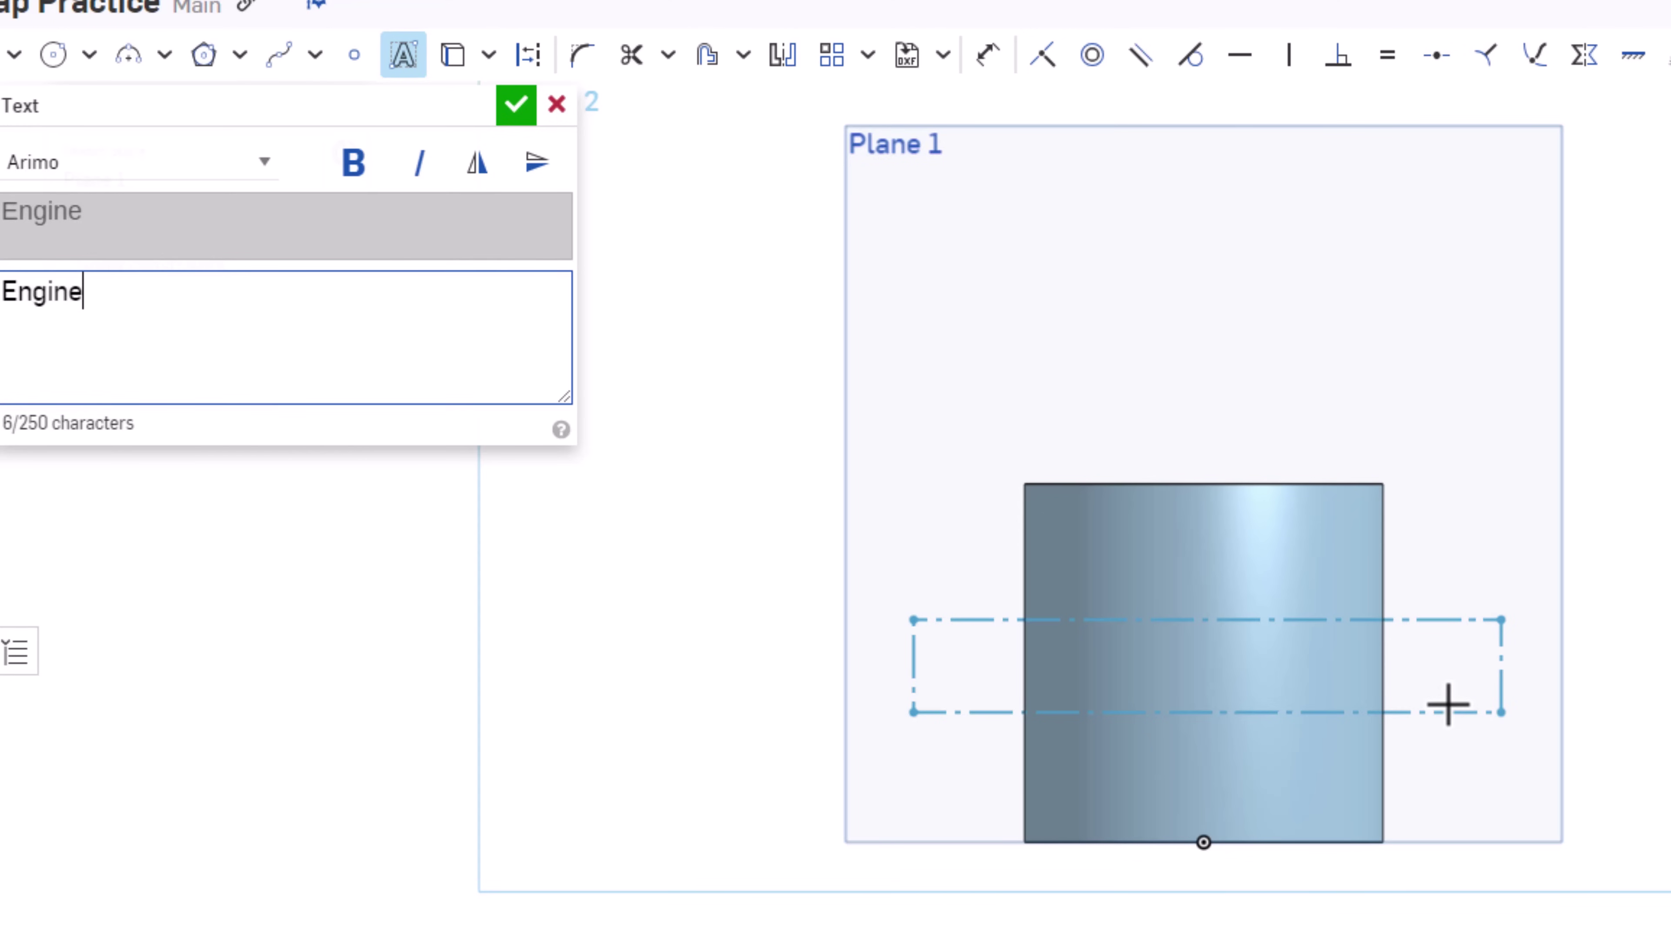
pyautogui.write('ering')
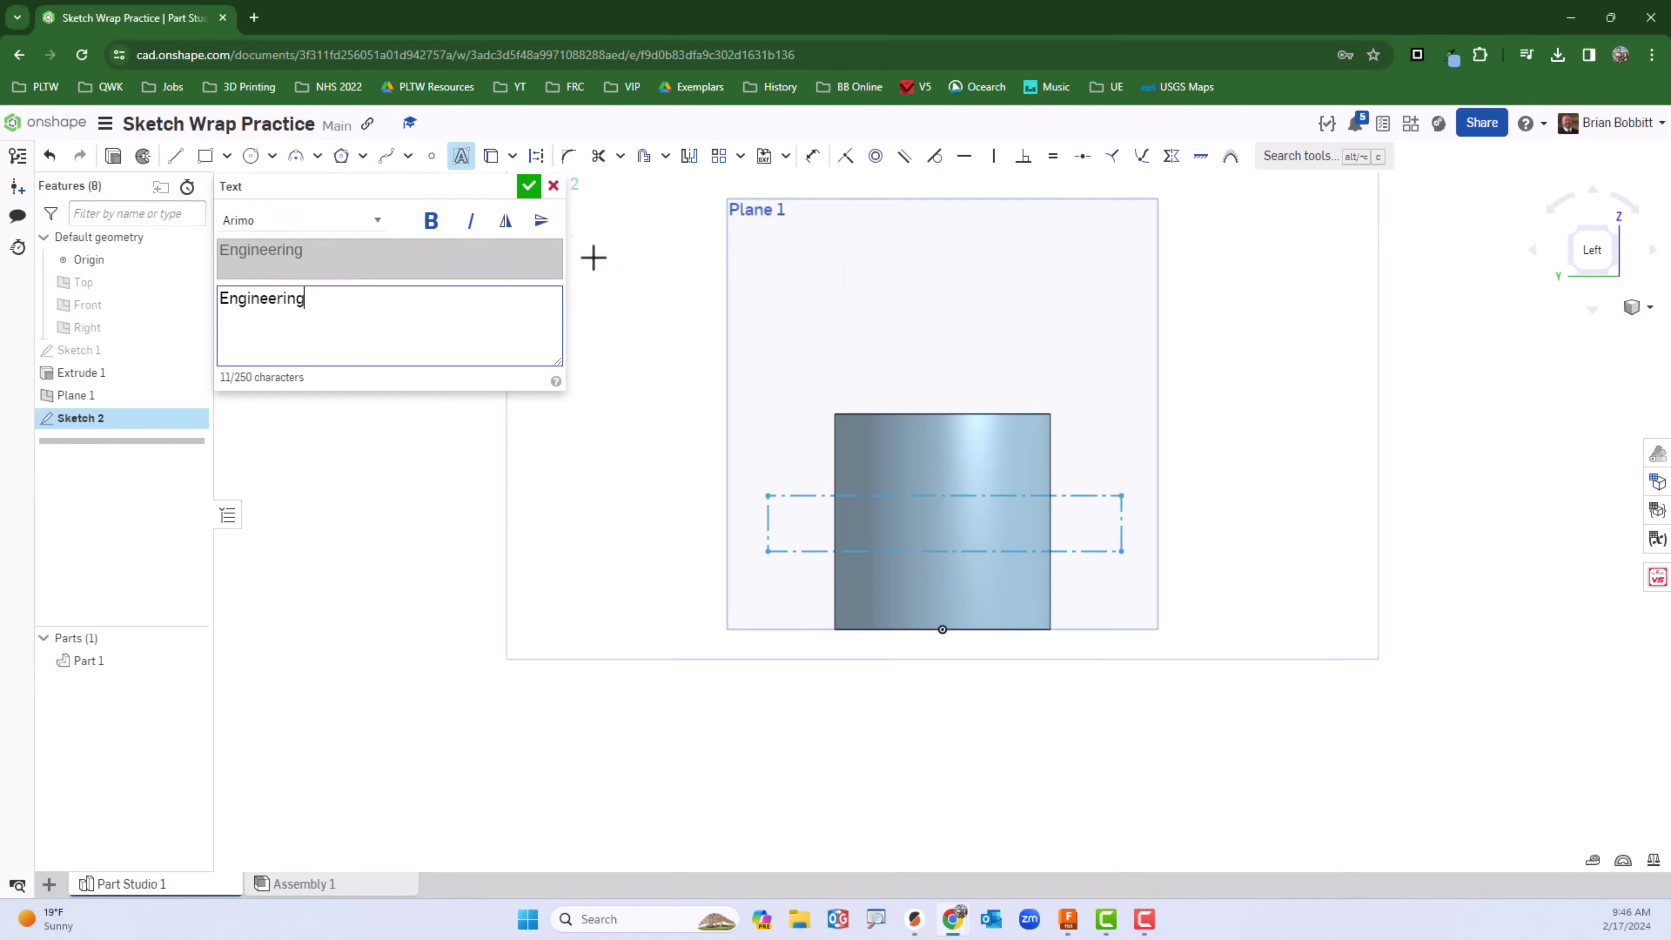
pyautogui.click(528, 187)
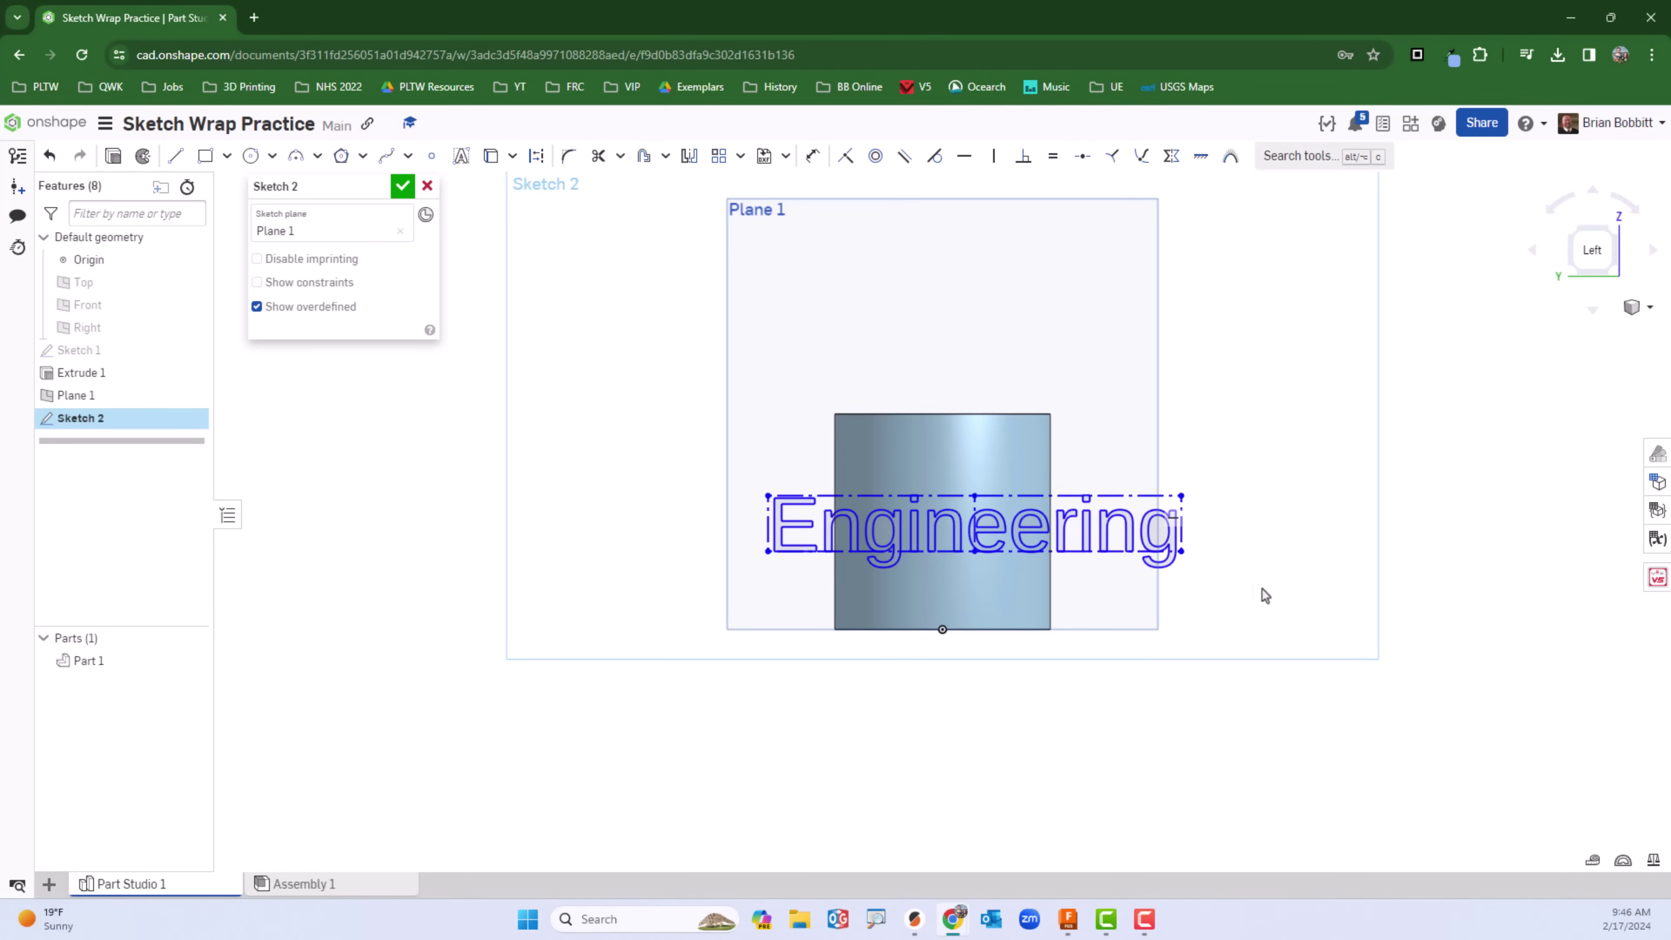
pyautogui.click(402, 188)
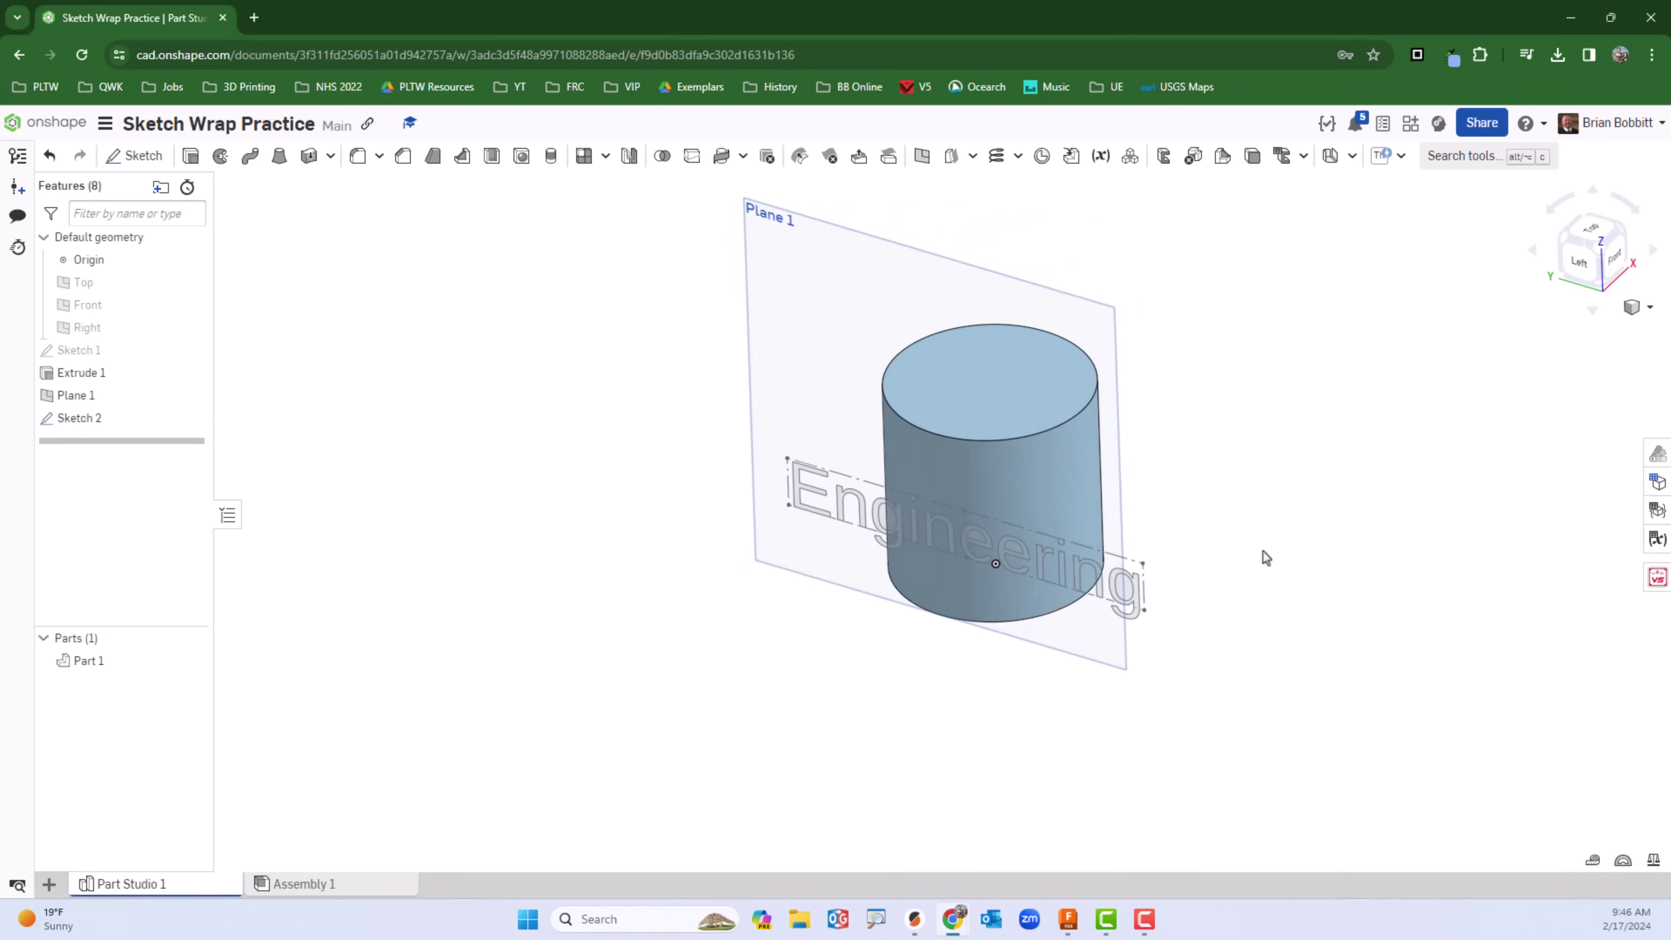
# Wrap the "Engineering" sketch text around the cylinder's curved side face as an added solid with a thickness of 0.1 in.
pyautogui.click(743, 158)
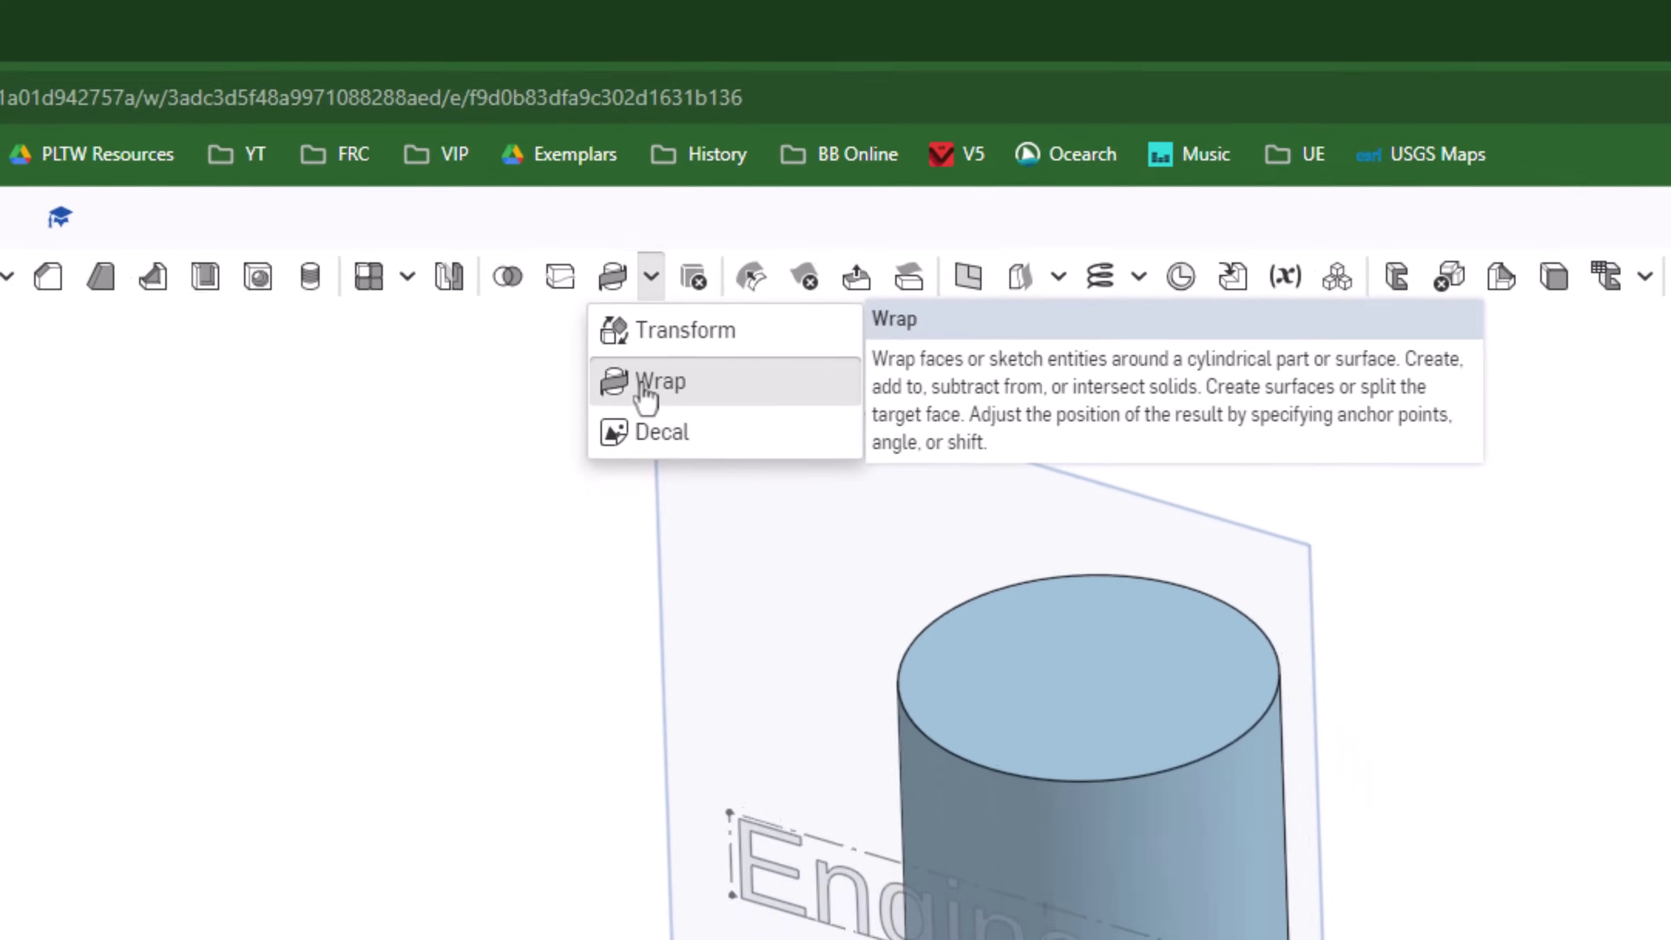
pyautogui.click(584, 484)
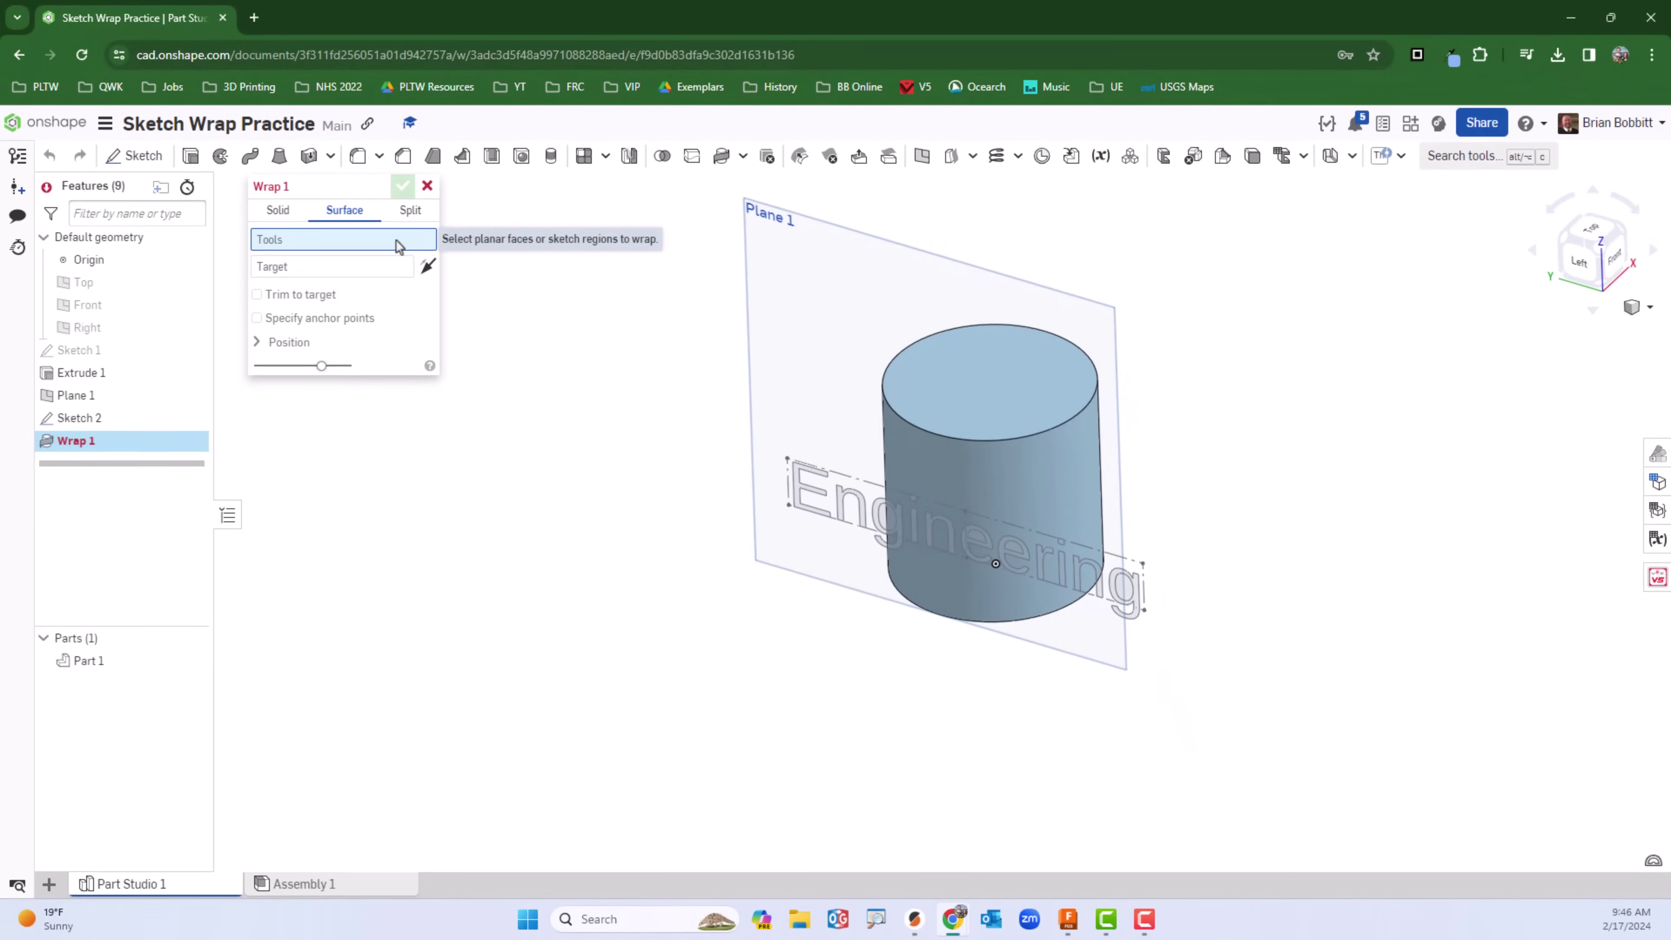
pyautogui.click(819, 500)
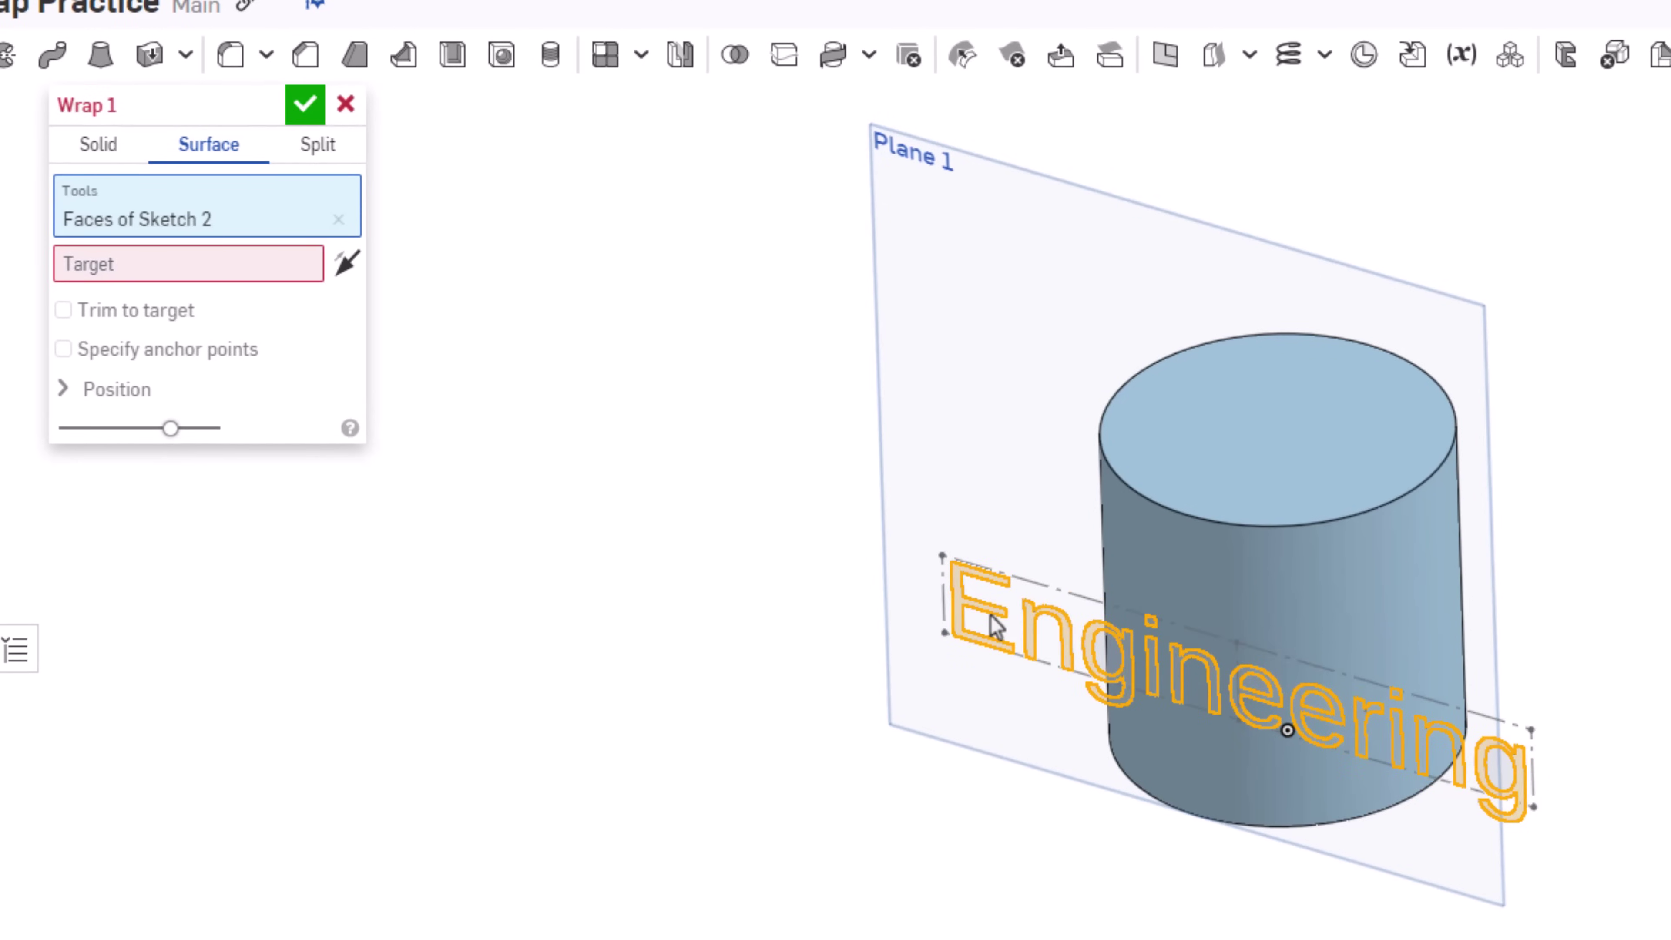
pyautogui.click(342, 265)
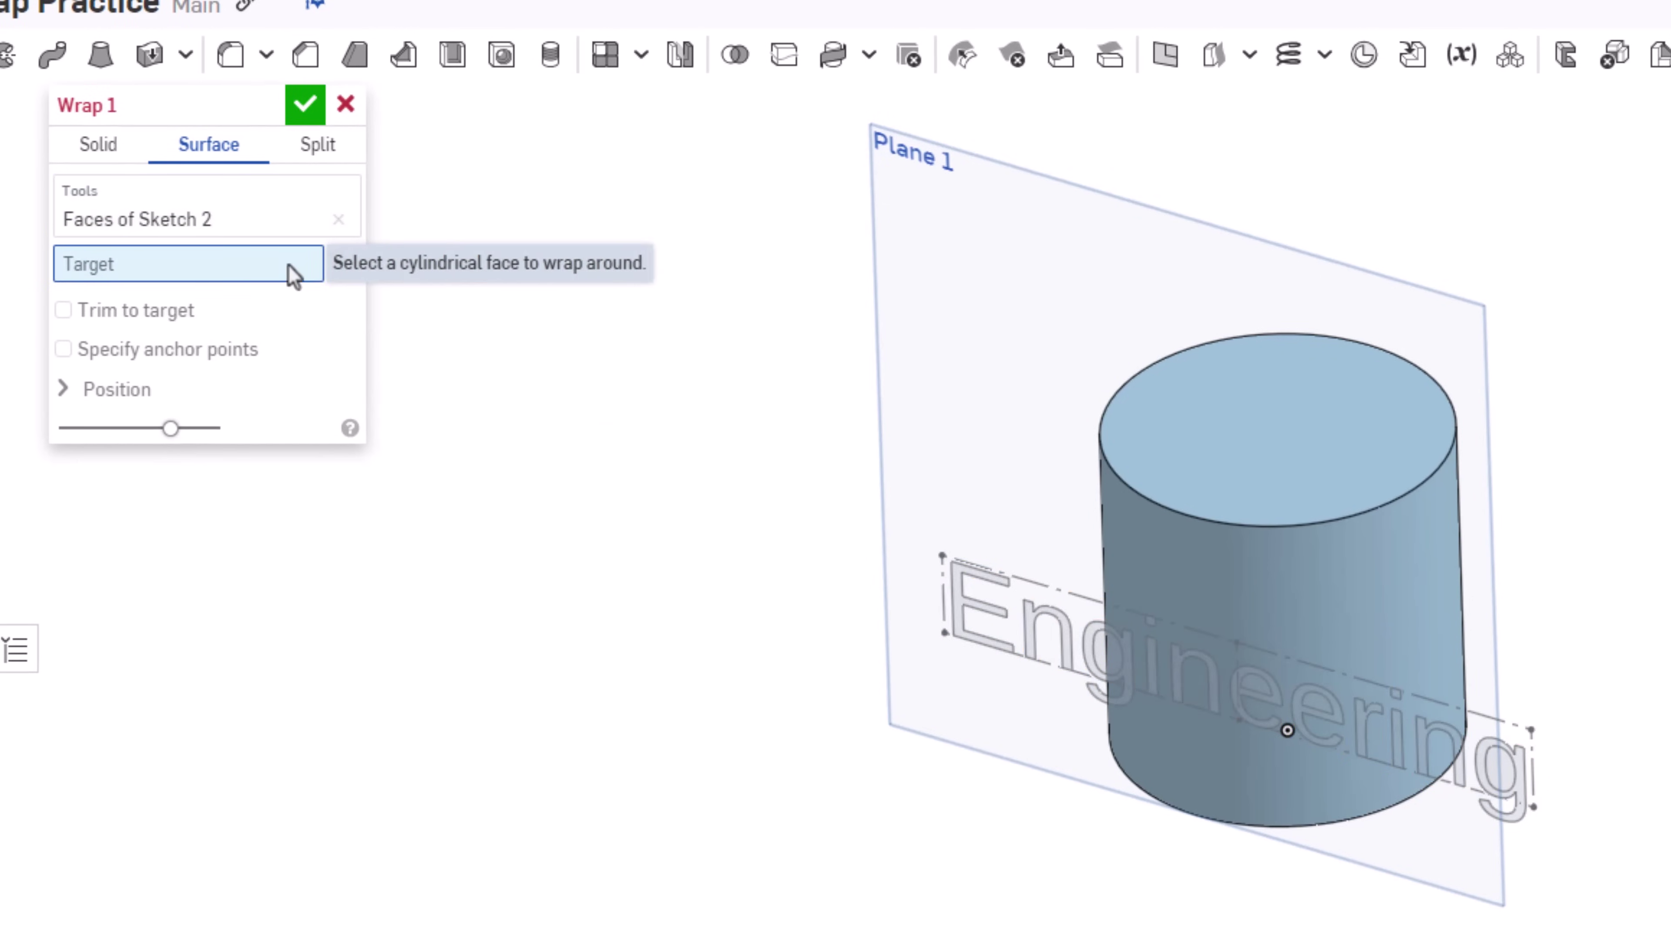
pyautogui.click(1262, 573)
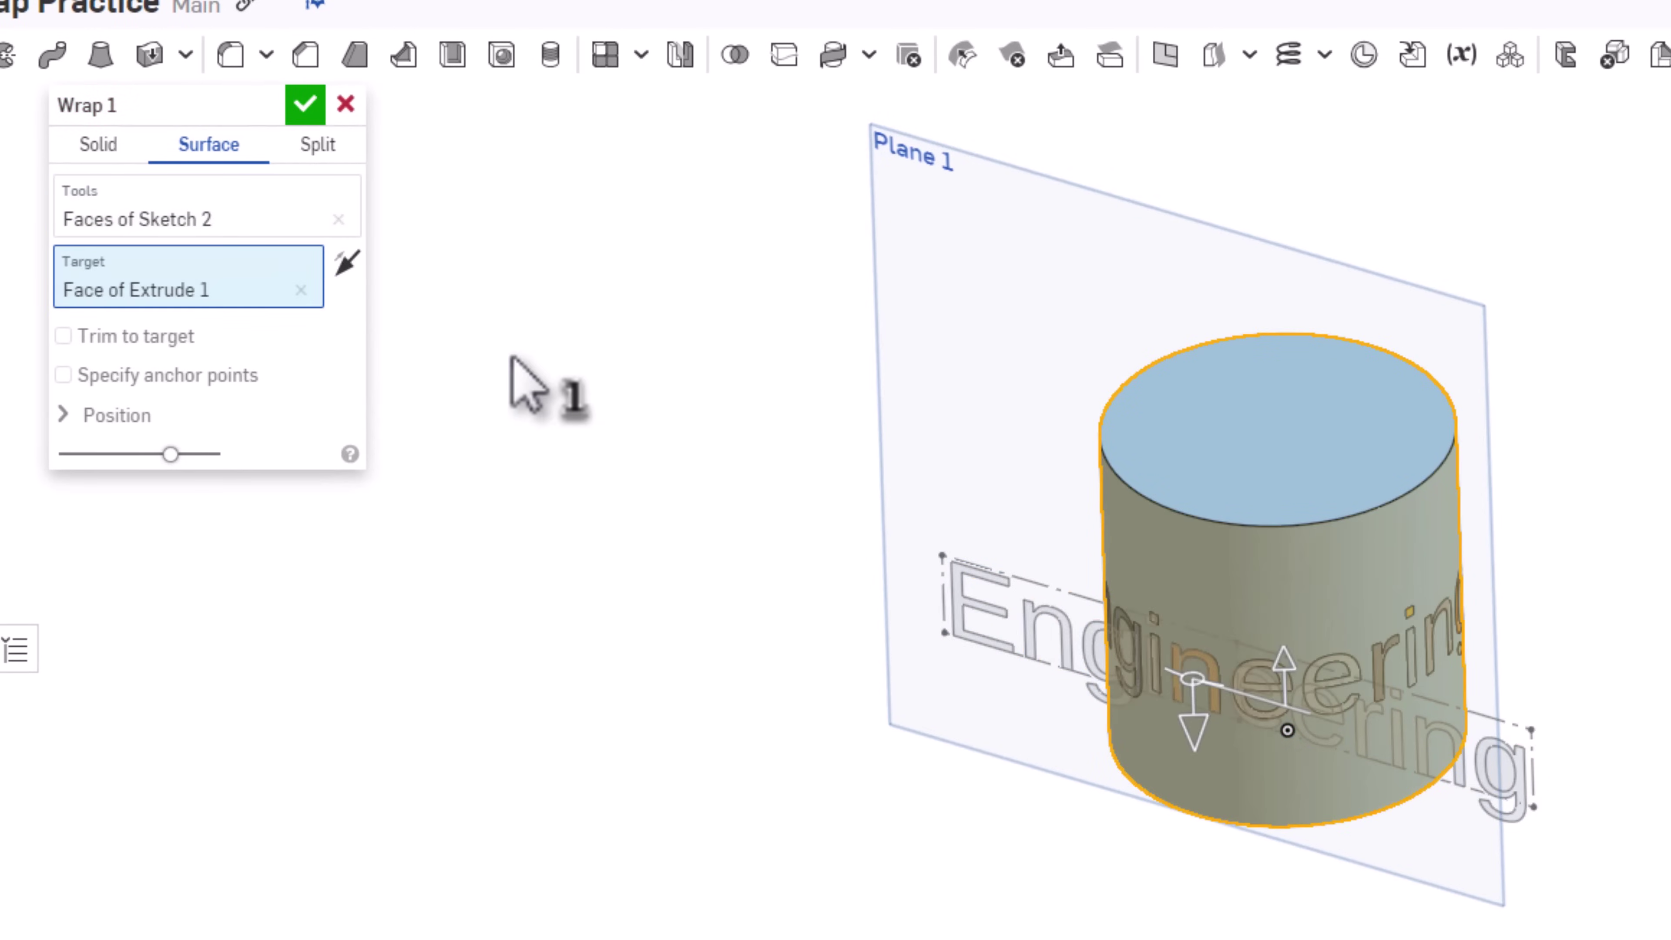
pyautogui.click(98, 146)
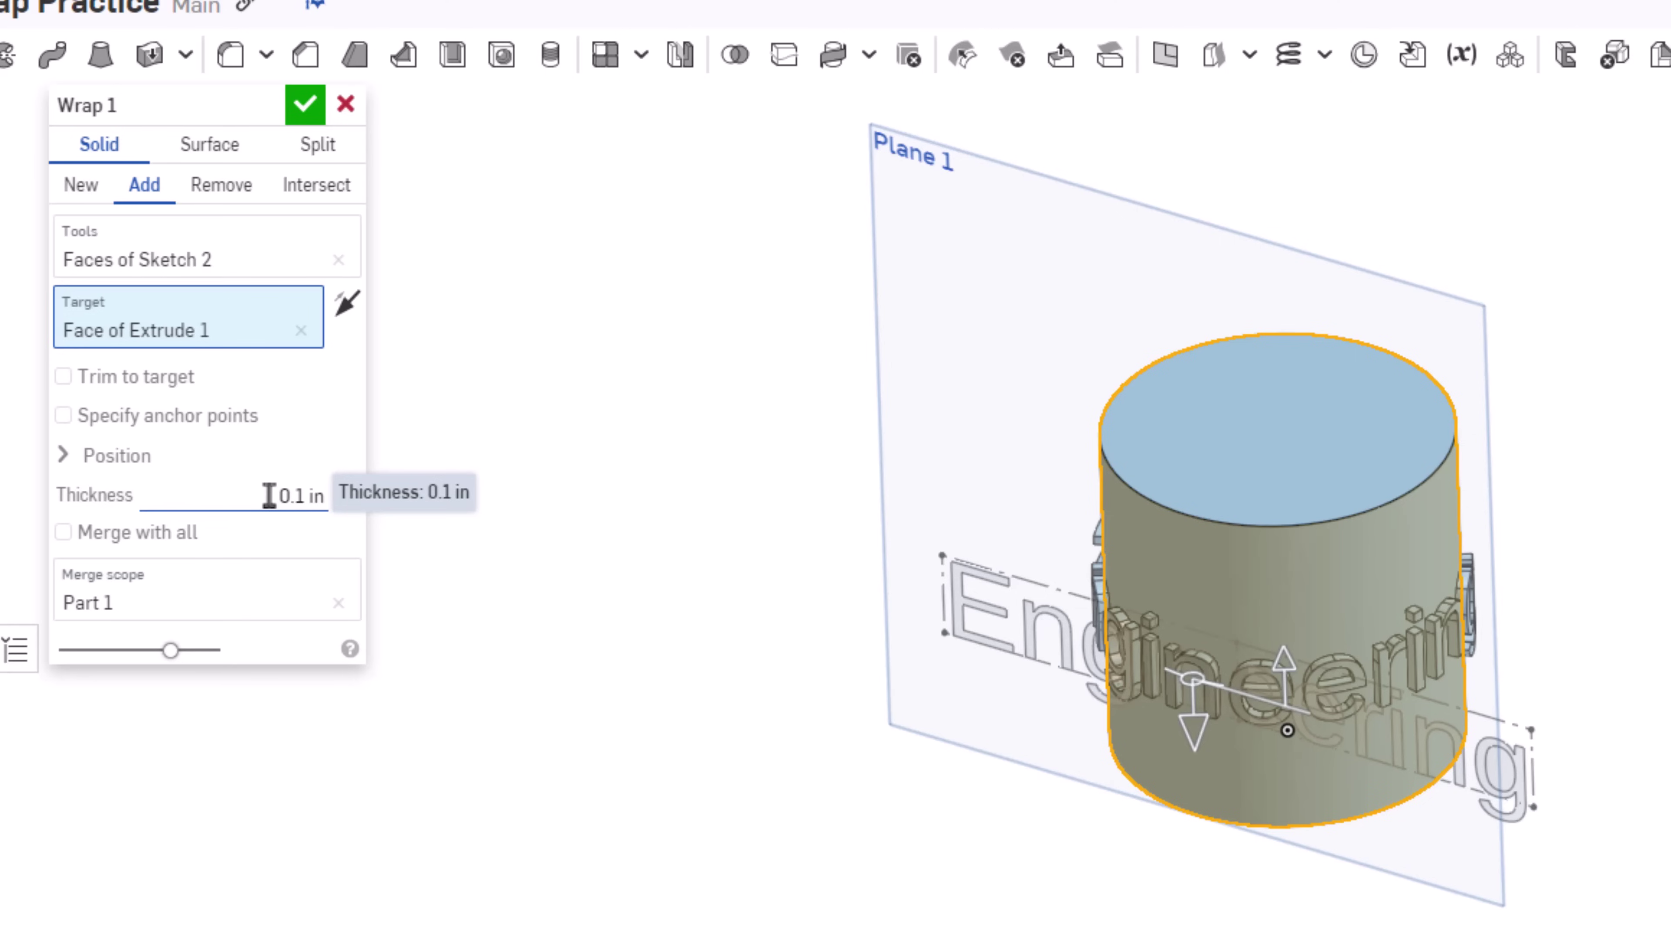
pyautogui.click(269, 495)
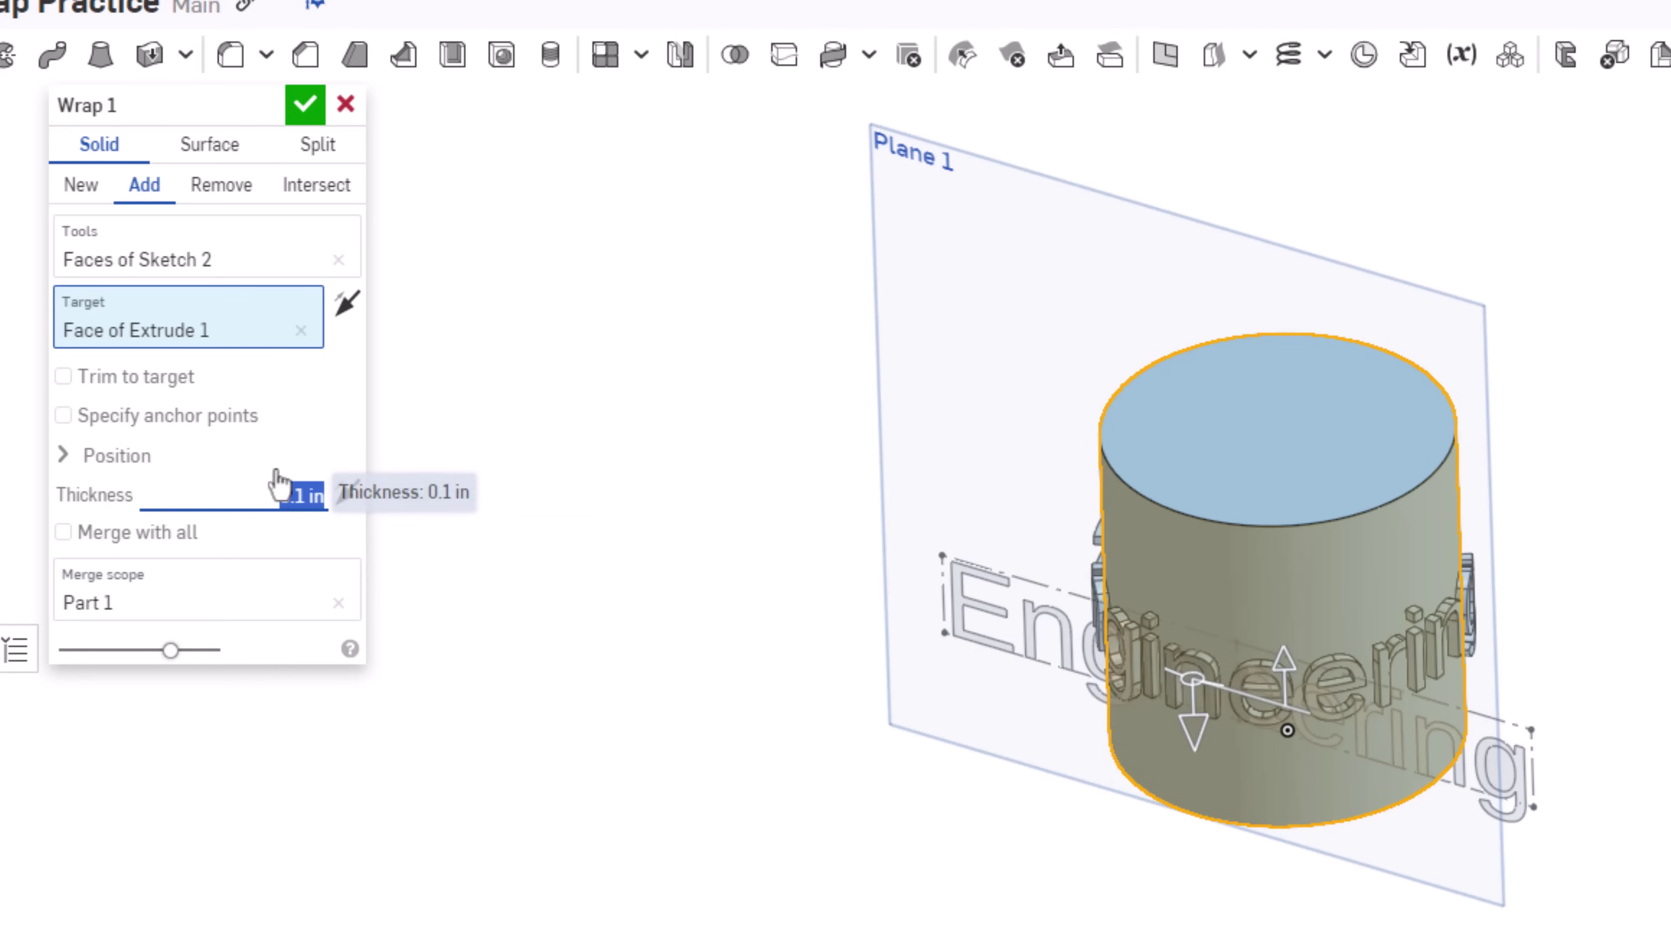
pyautogui.click(305, 106)
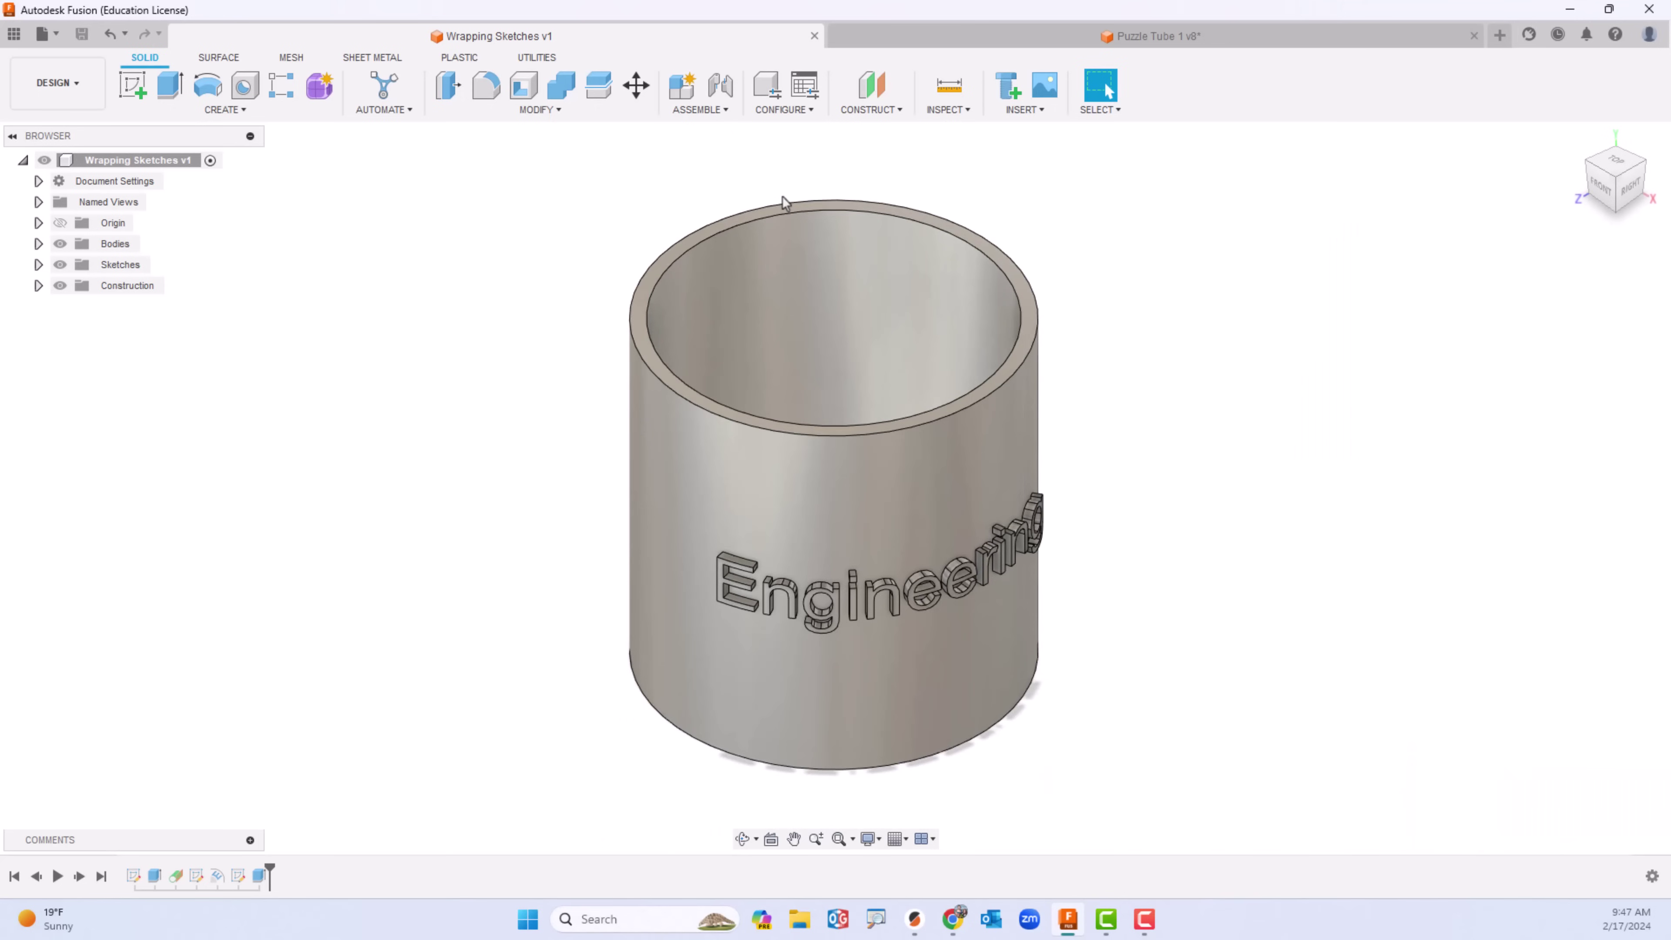
# Switch to Autodesk Fusion, start a new design and sketch a 3 in diameter circle centred on the origin of the horizontal plane.
pyautogui.click(1499, 35)
pyautogui.click(132, 84)
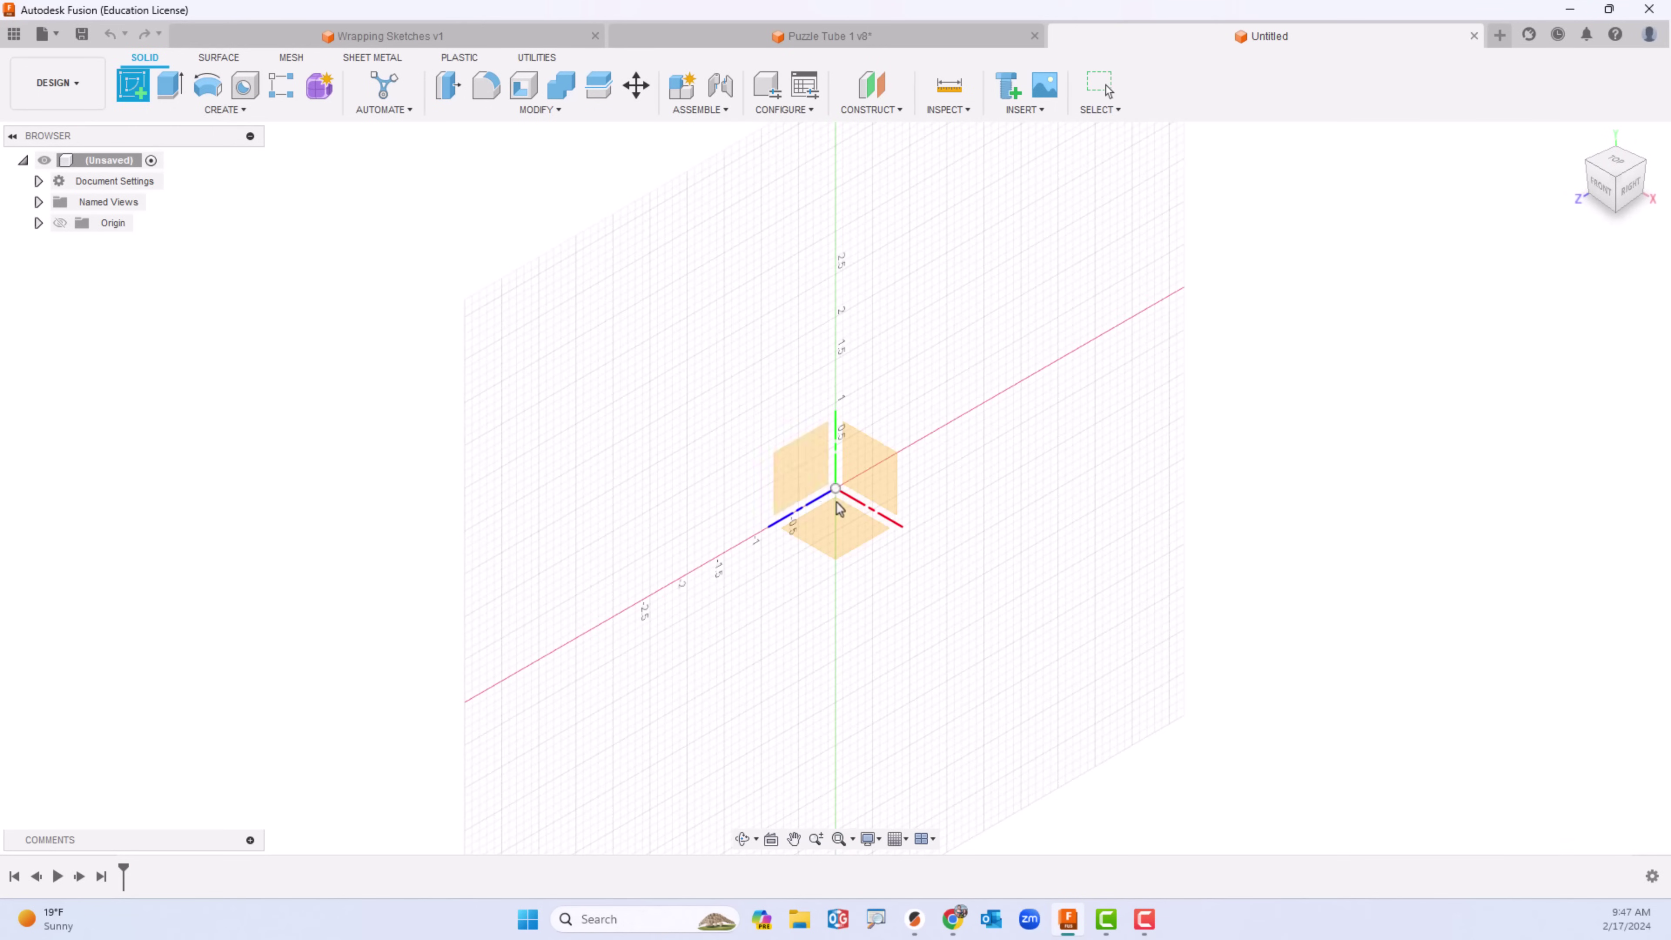
pyautogui.click(836, 520)
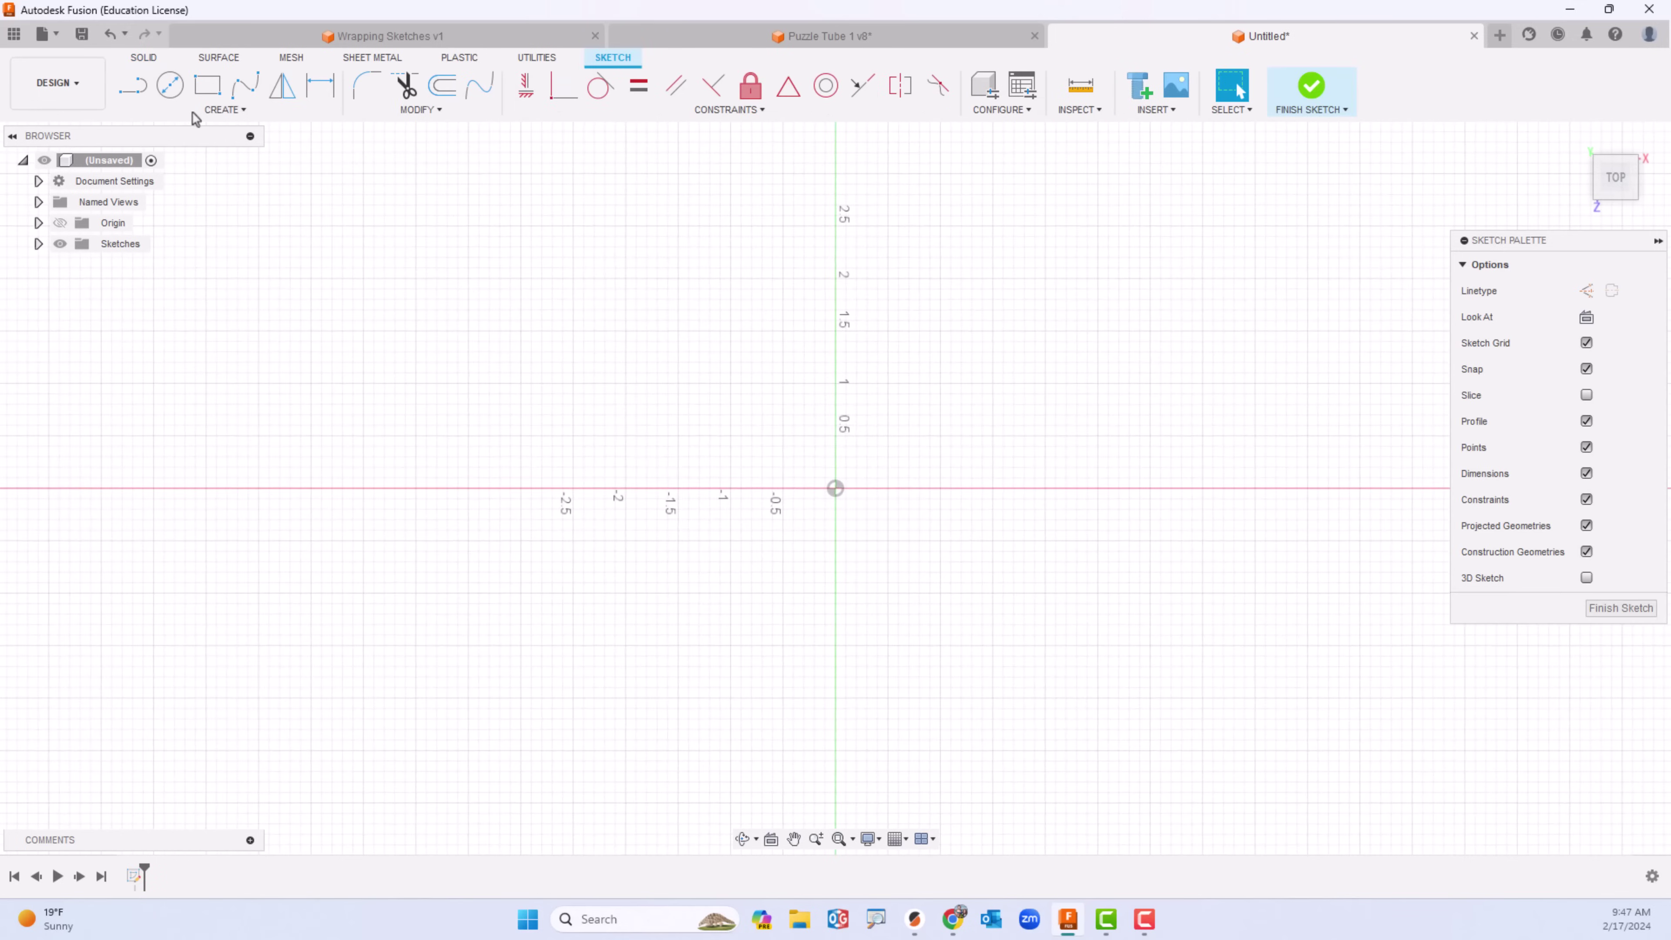
pyautogui.click(169, 84)
pyautogui.click(836, 487)
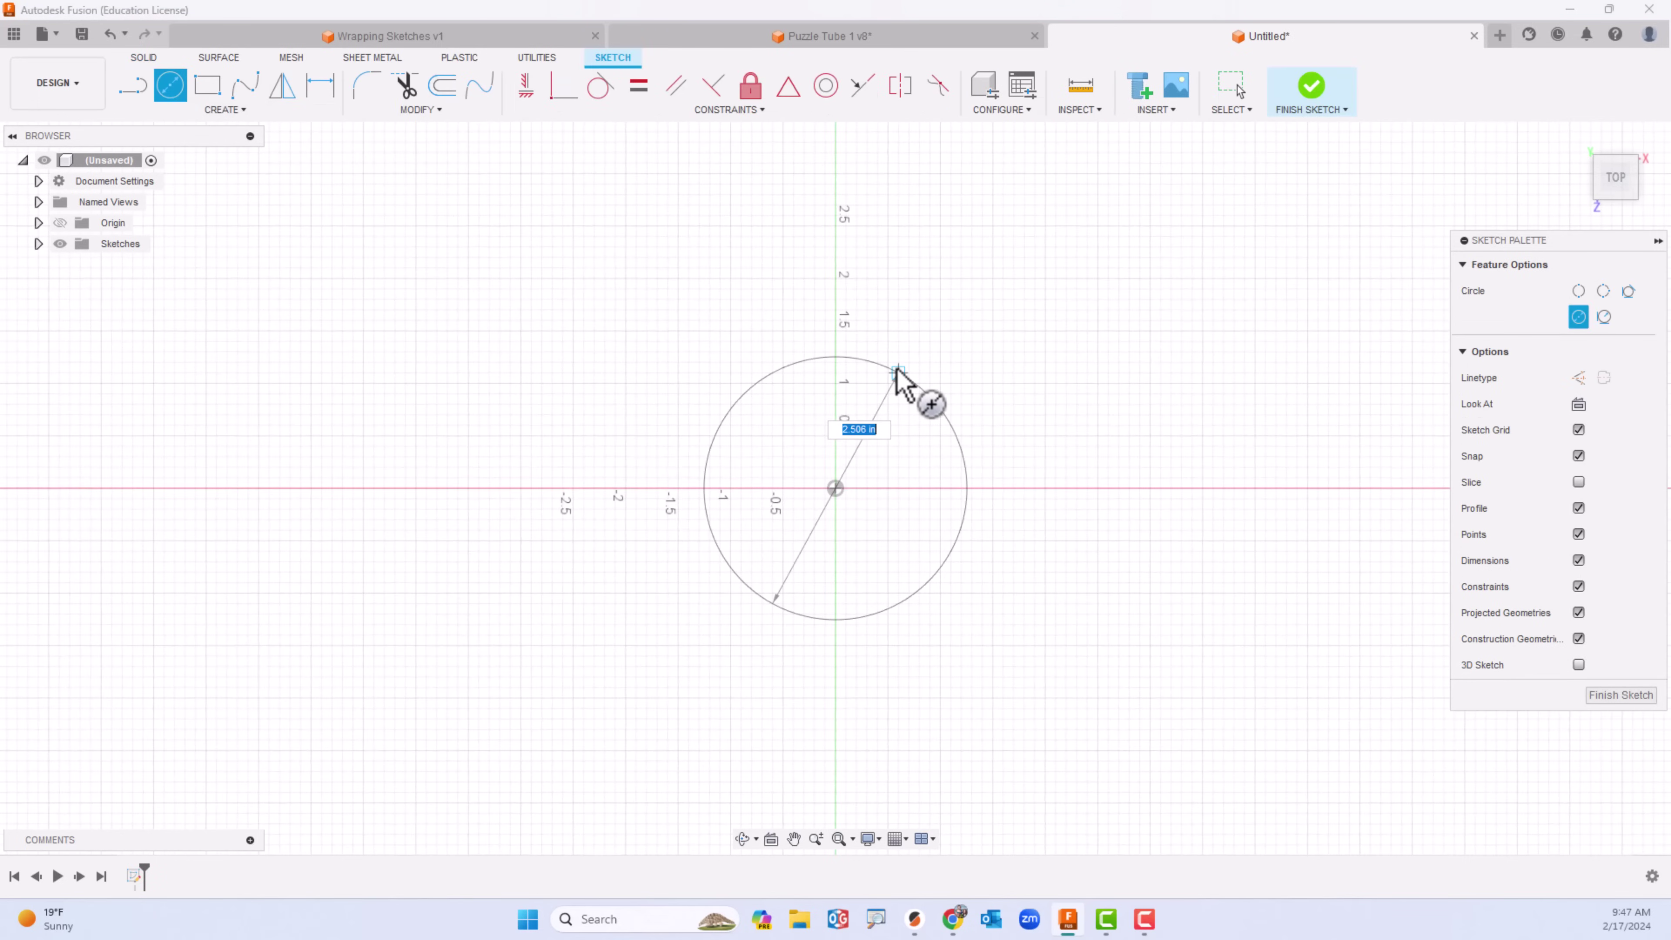
pyautogui.write('3')
pyautogui.press('Return')
pyautogui.press('Escape')
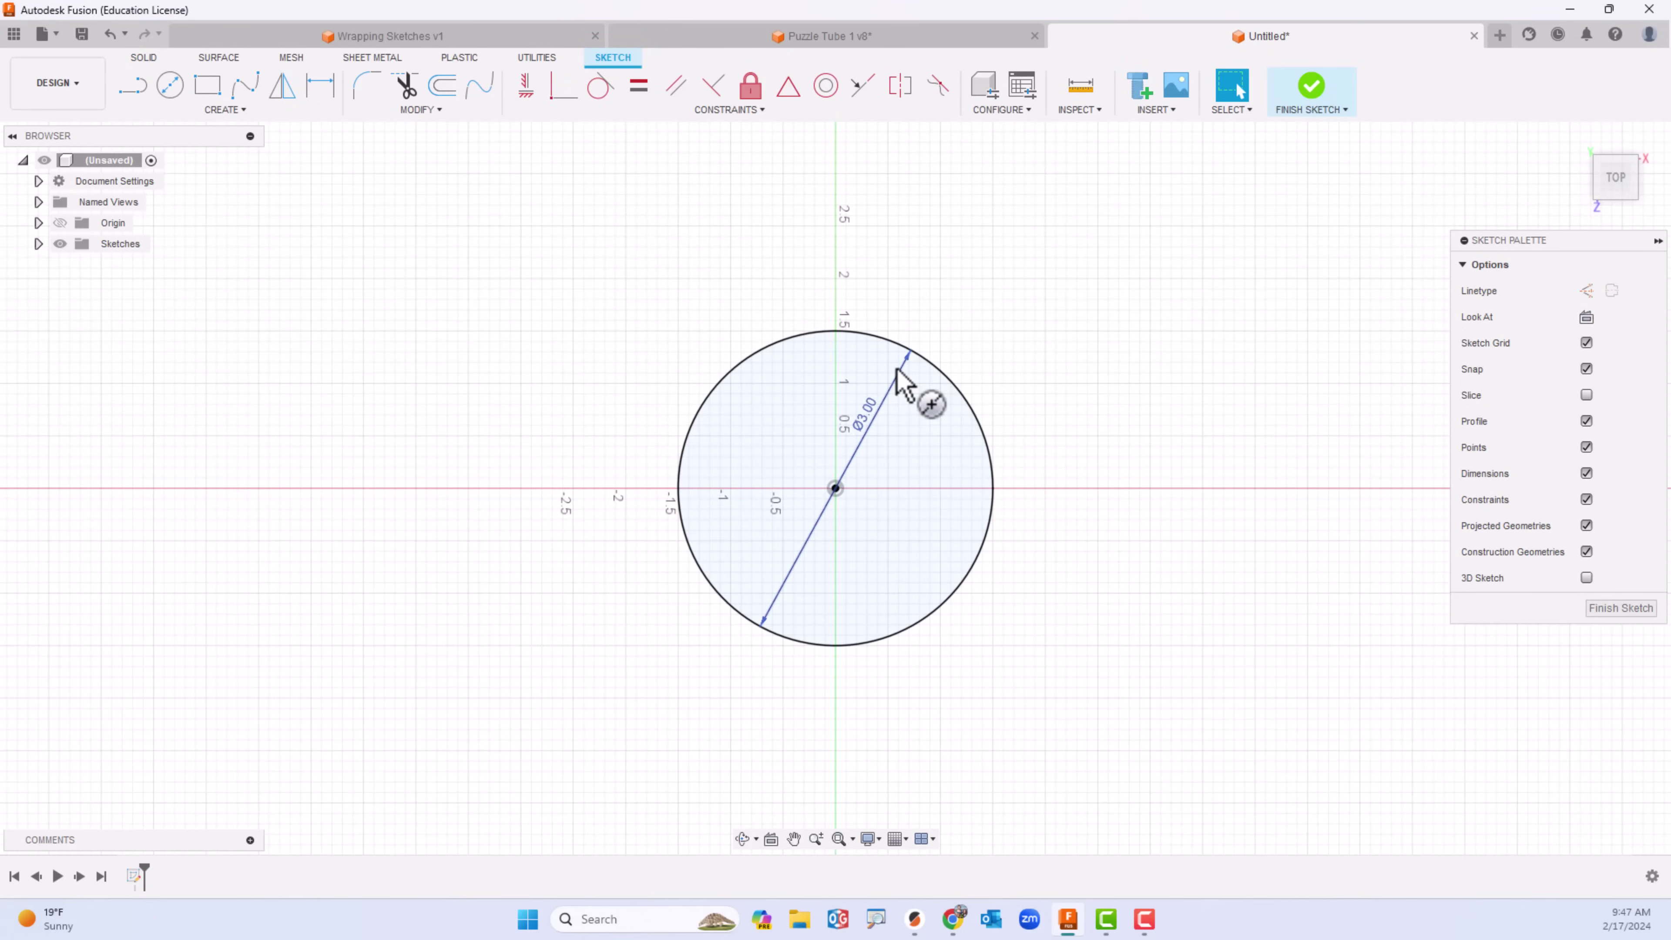
# Extrude the circle upward 3 in as a new body.
pyautogui.press('e')
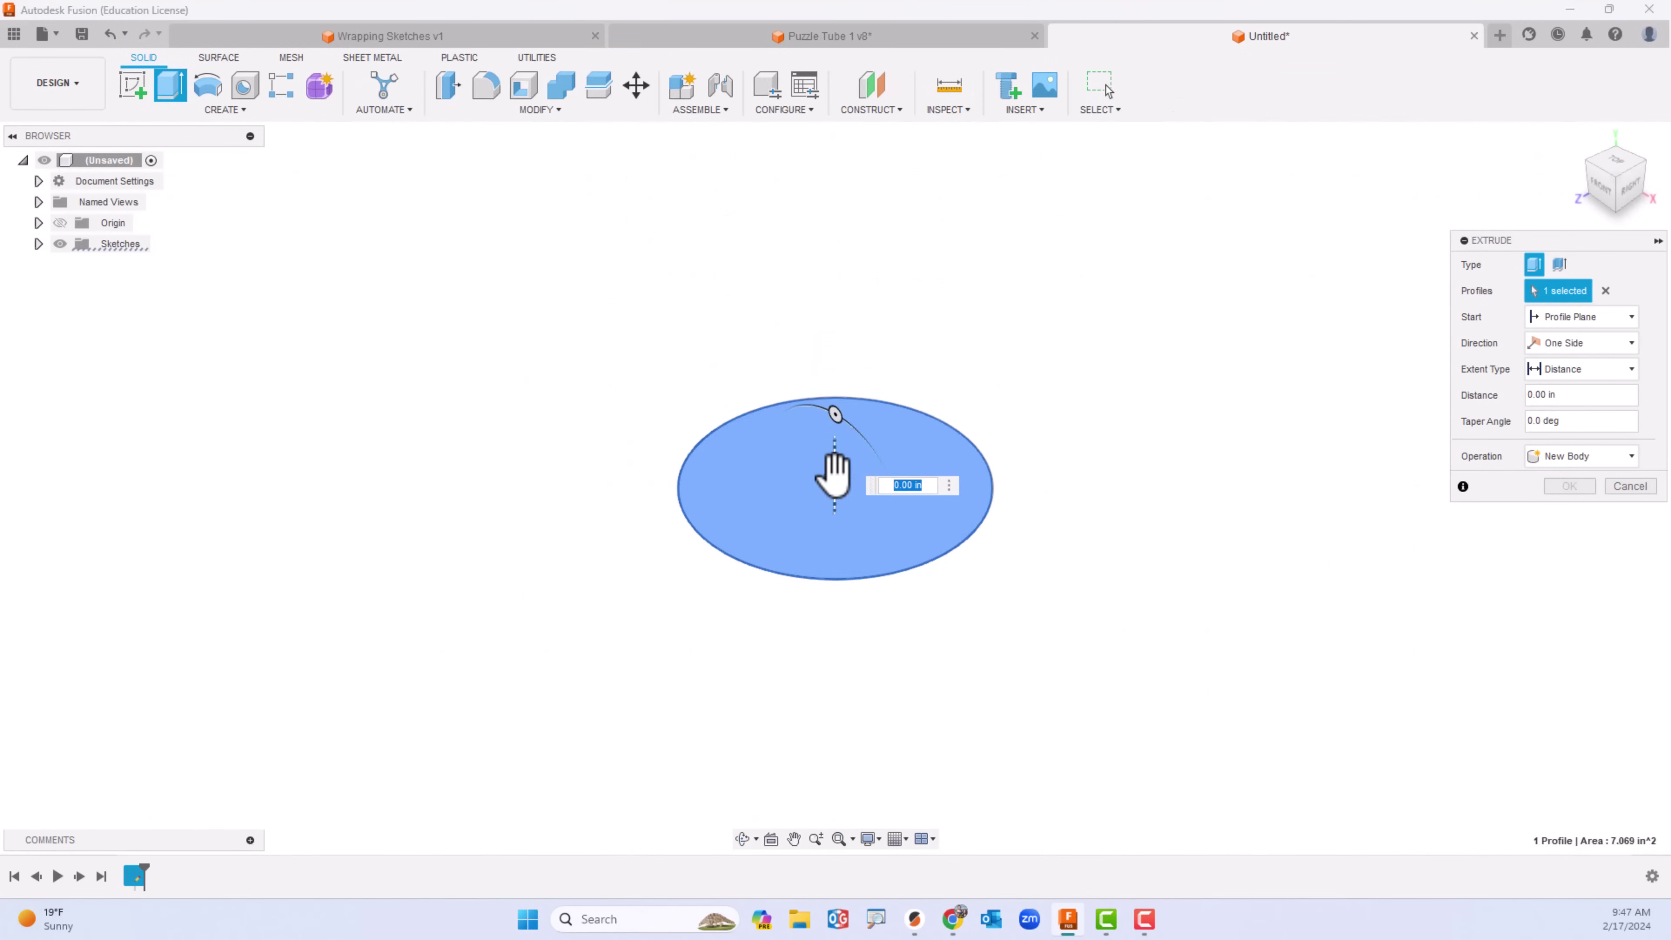
pyautogui.moveTo(834, 472); pyautogui.dragTo(832, 284)
pyautogui.write('3')
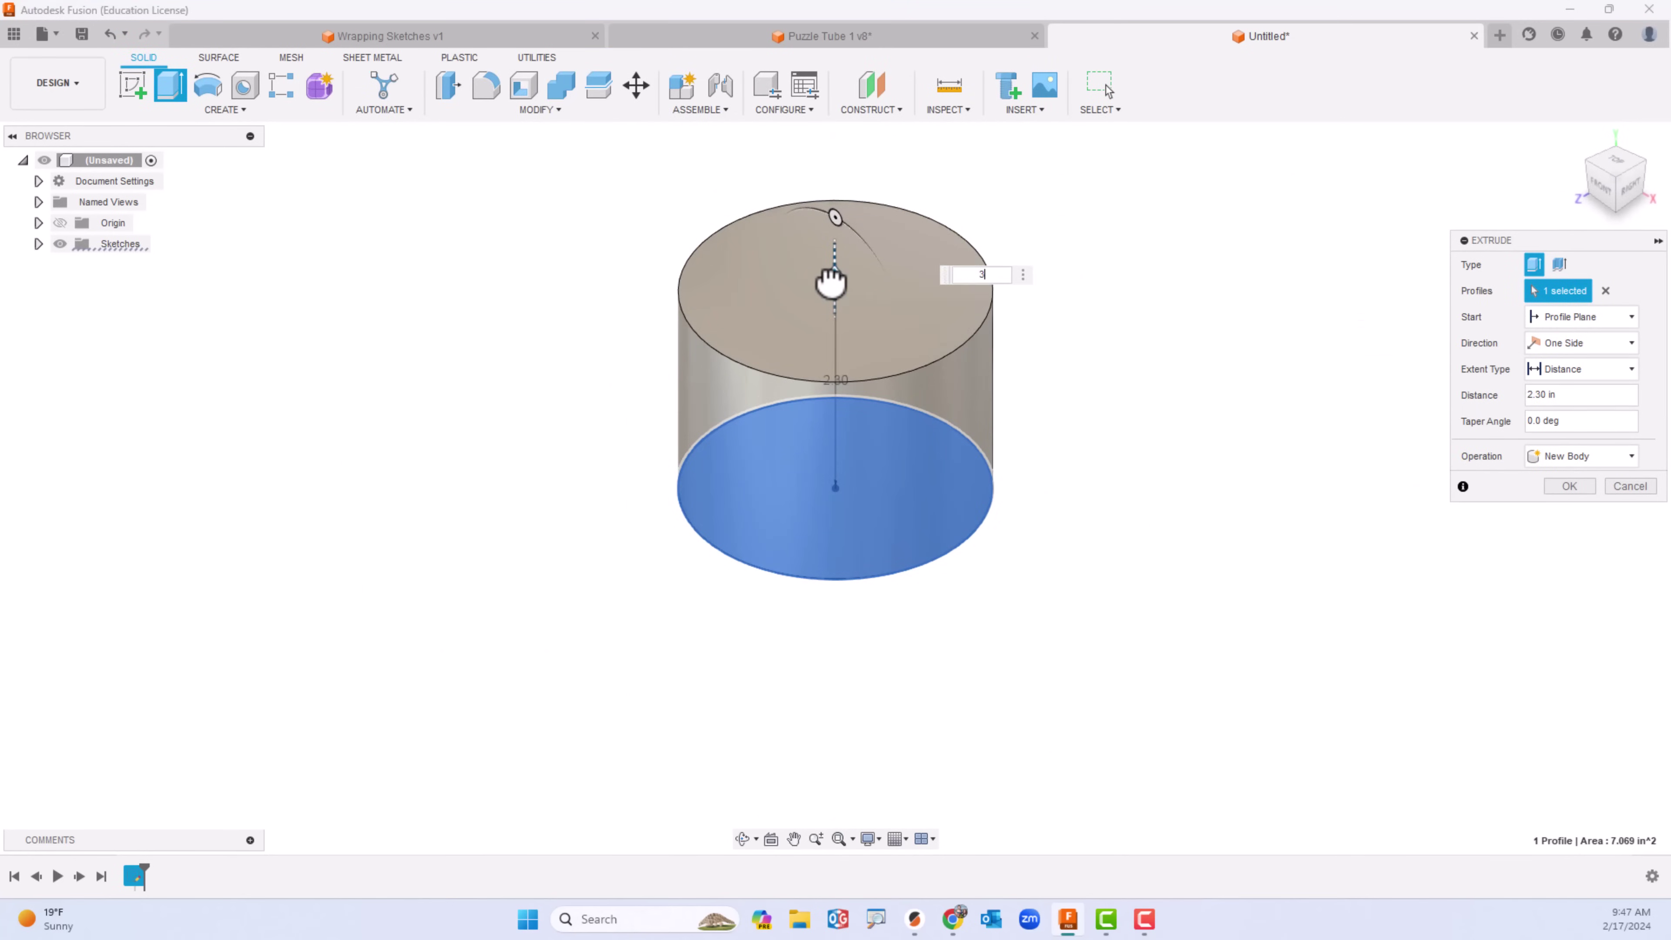
pyautogui.press('Return')
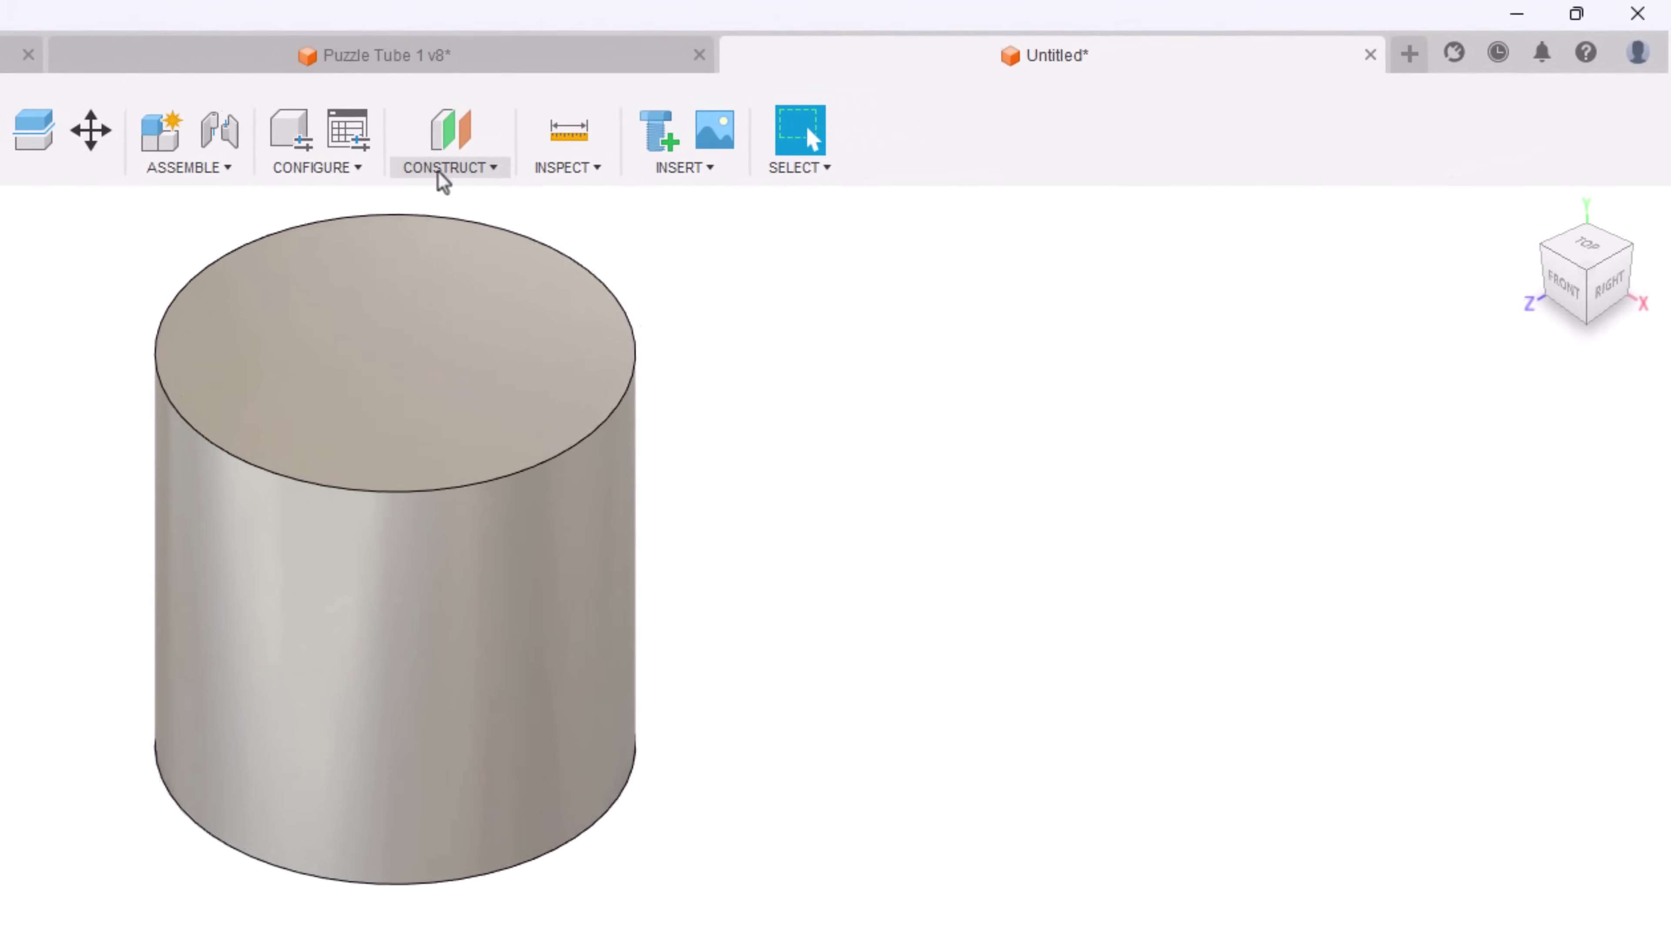
# Construct a Tangent Plane on the cylinder's curved side face at an angle of 0 deg.
pyautogui.click(873, 110)
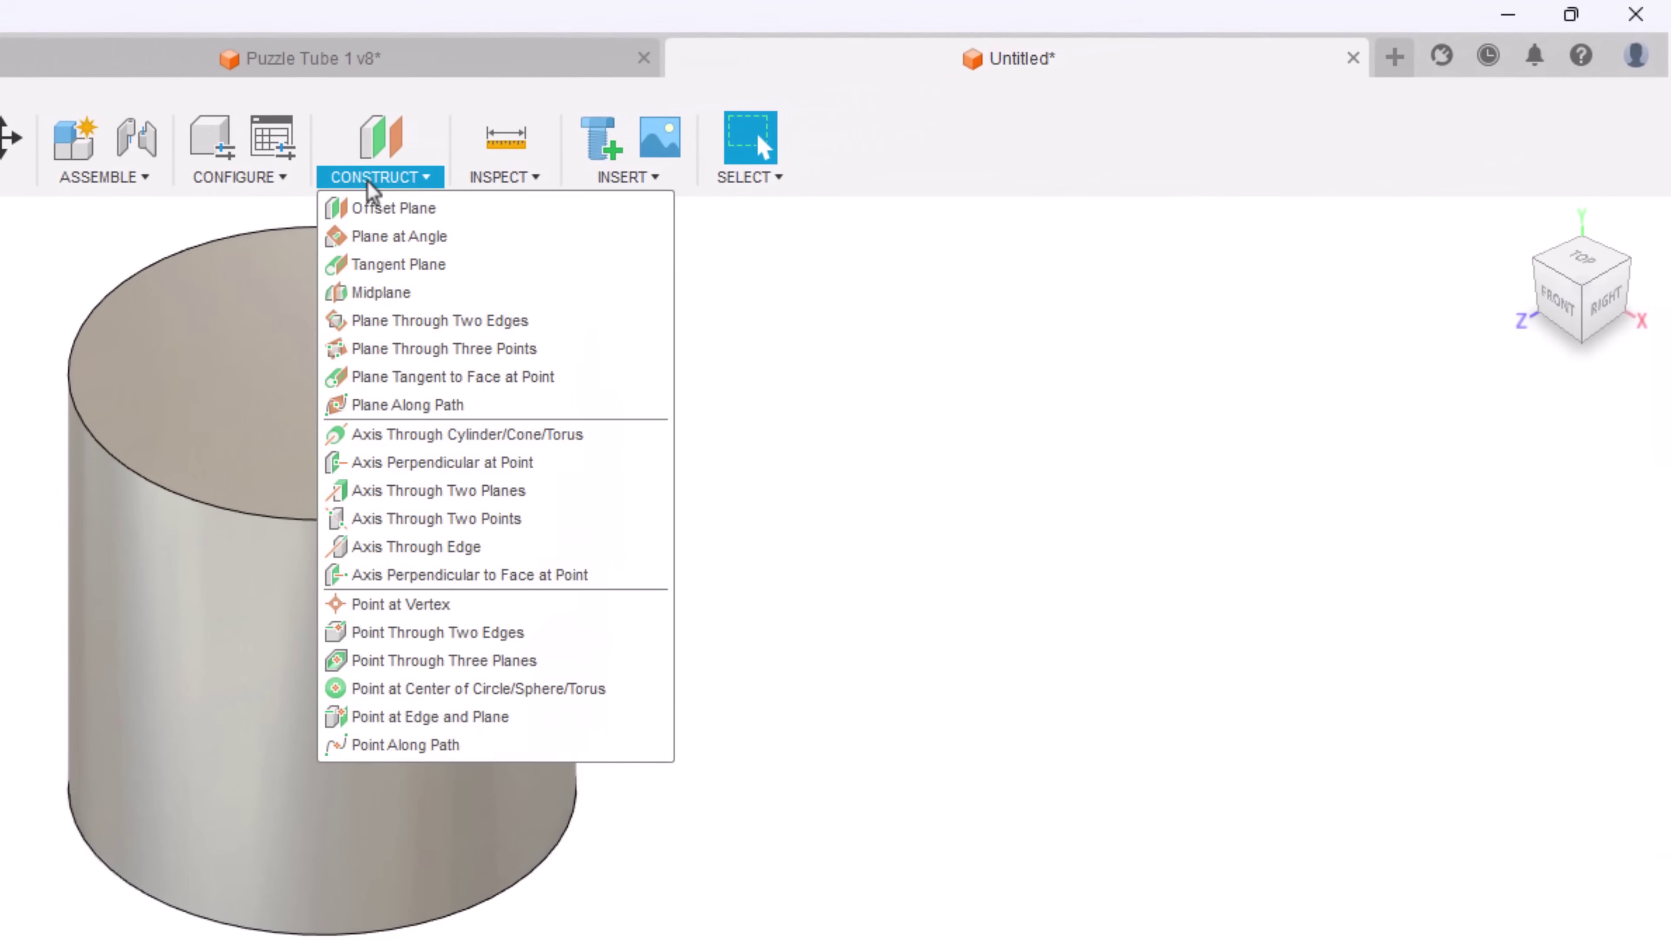
pyautogui.click(400, 267)
pyautogui.click(328, 675)
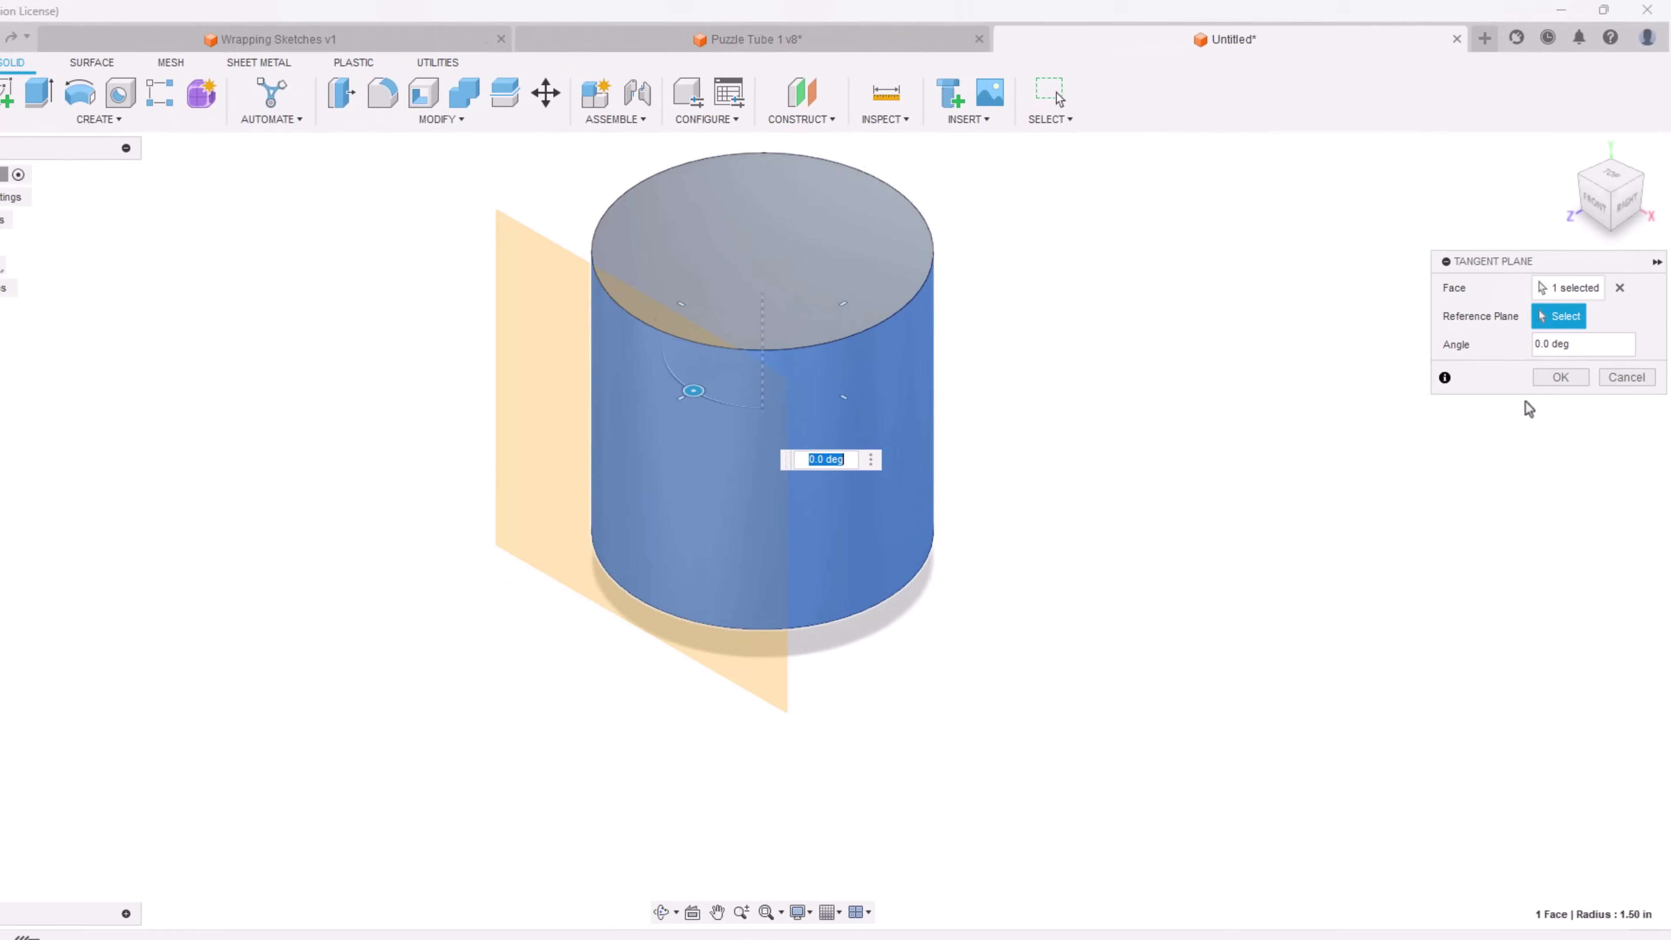
pyautogui.click(1560, 376)
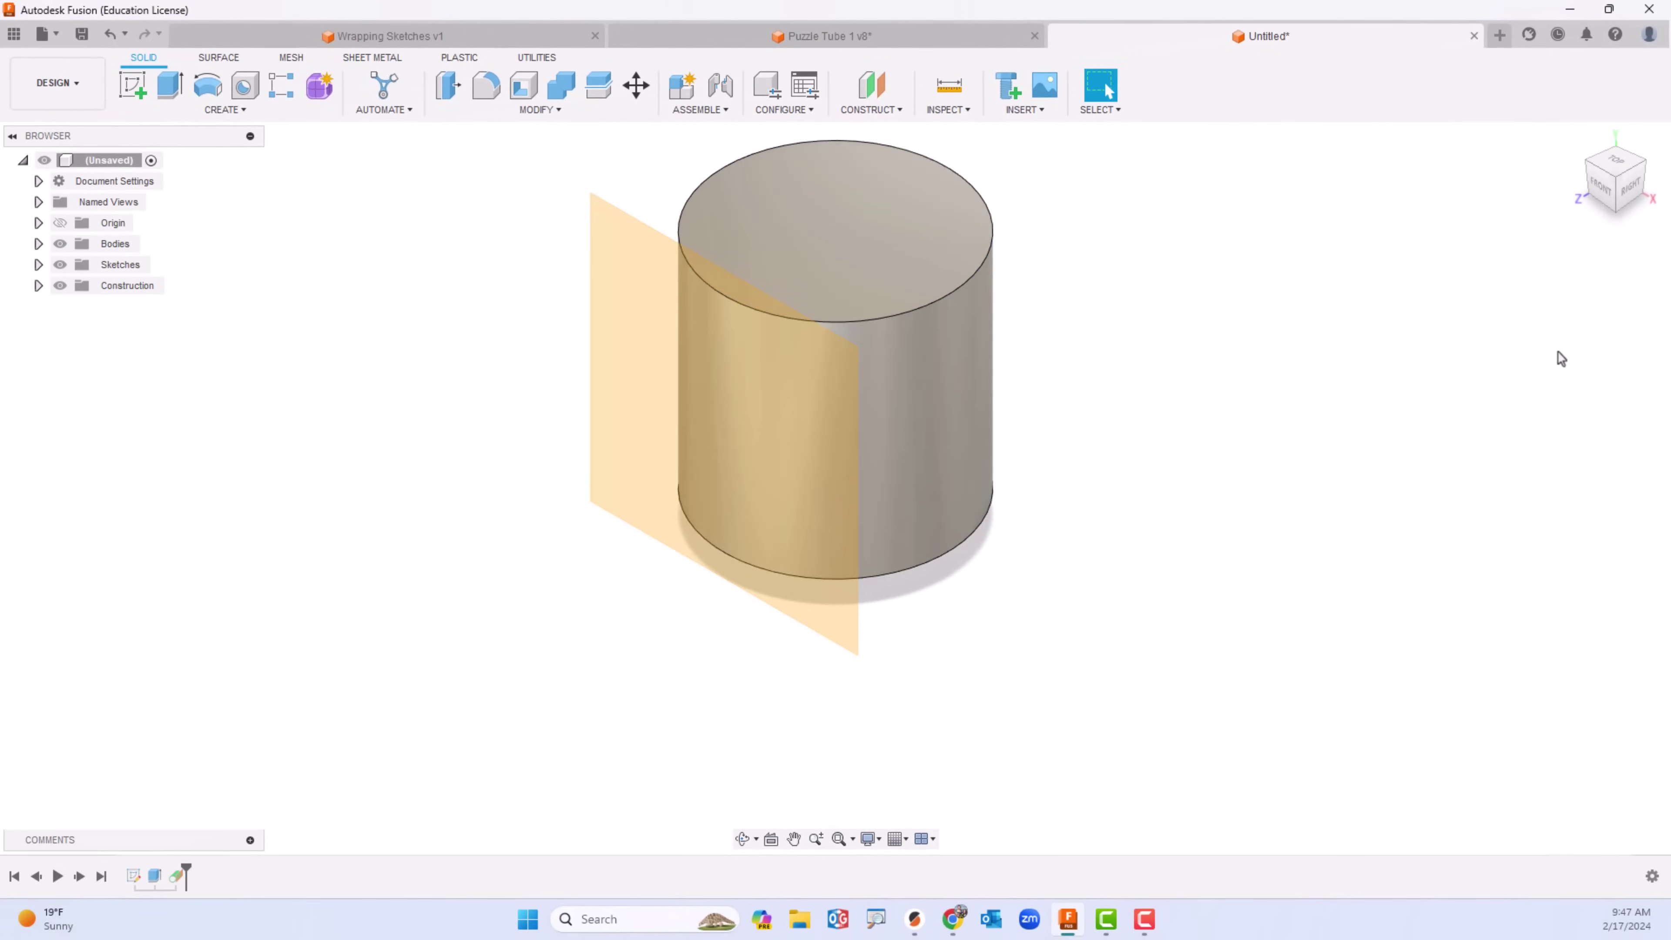
# Sketch the text "Engineering" on the tangent plane, in a text frame that extends past both sides of the cylinder.
pyautogui.click(133, 86)
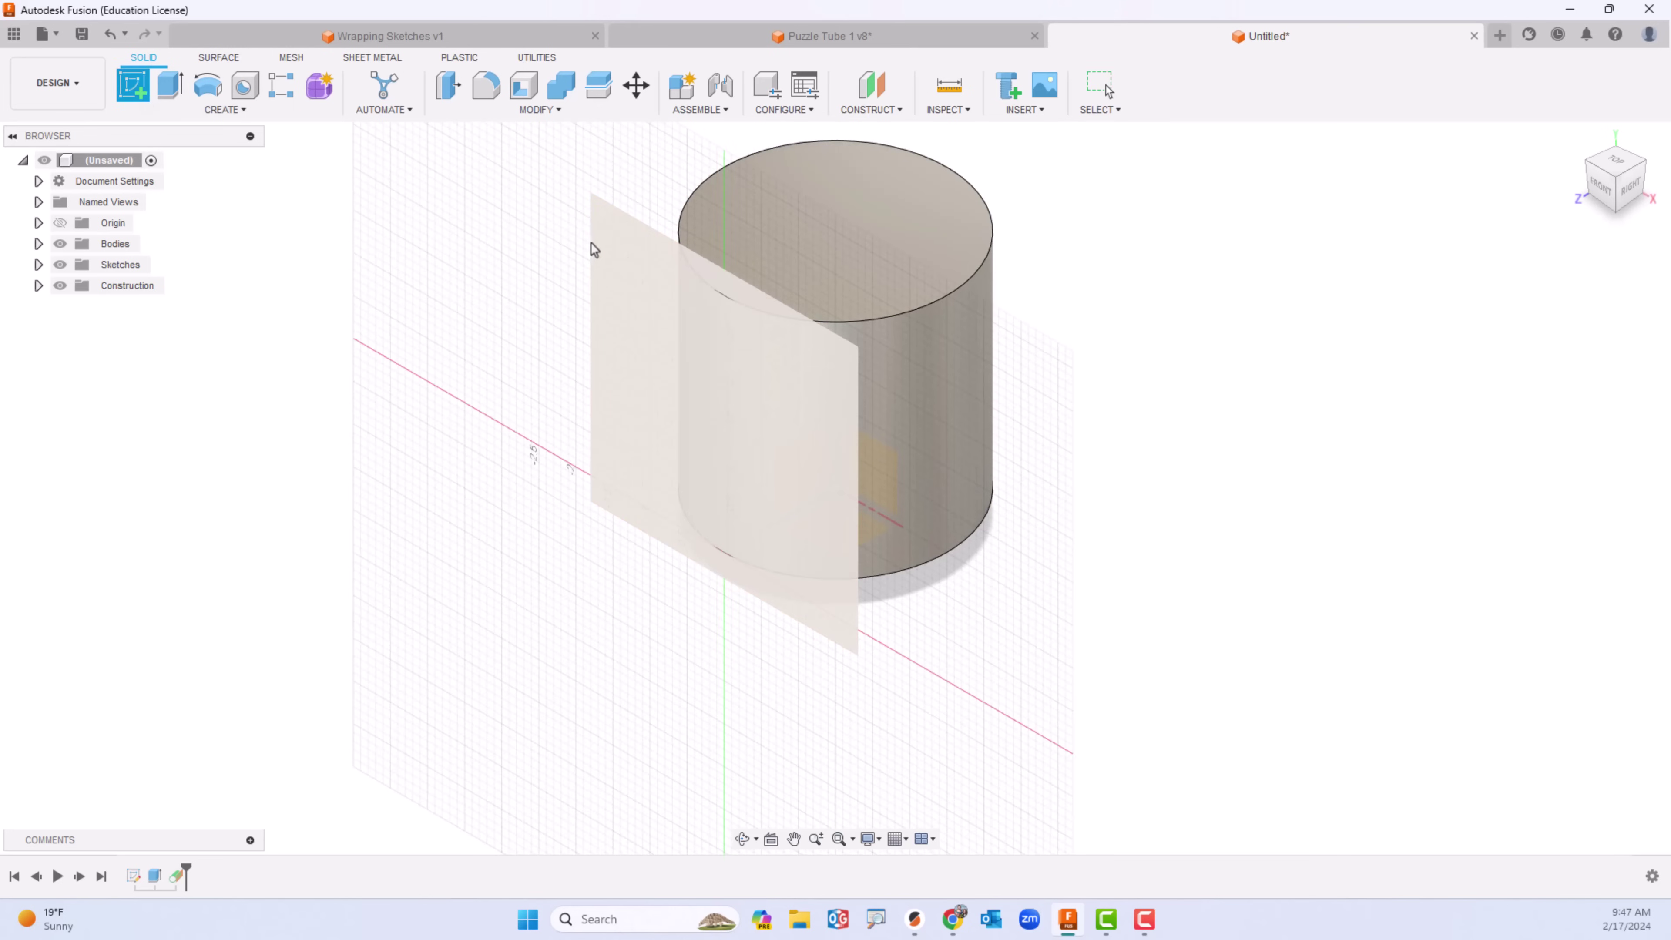
pyautogui.click(606, 250)
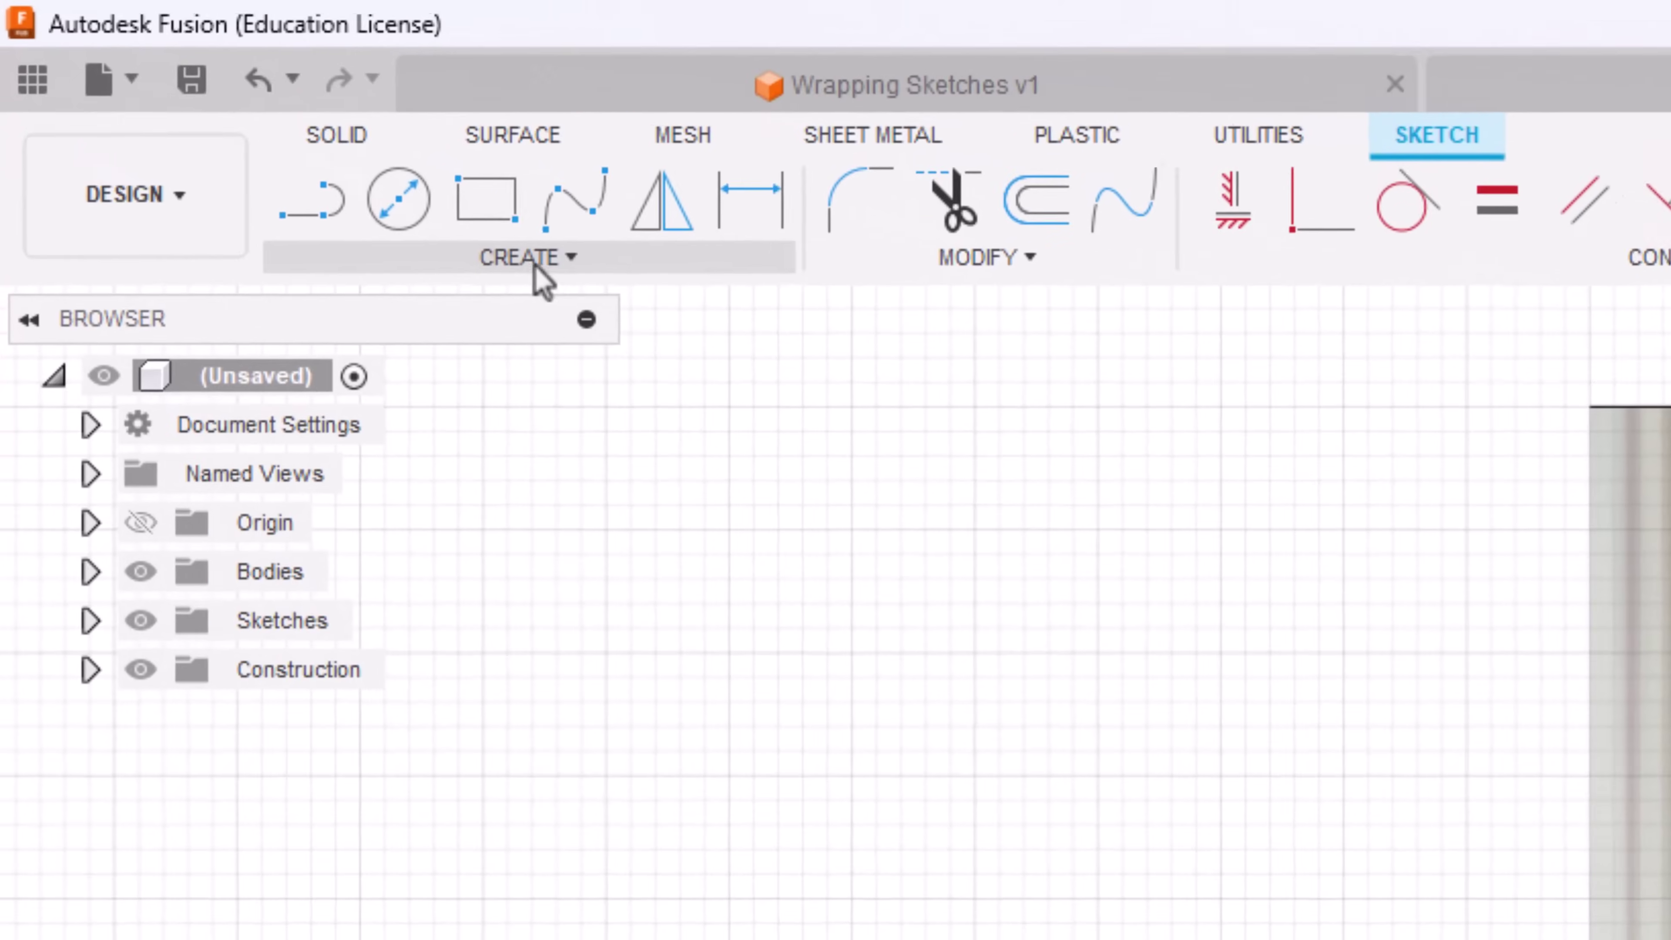
pyautogui.click(530, 259)
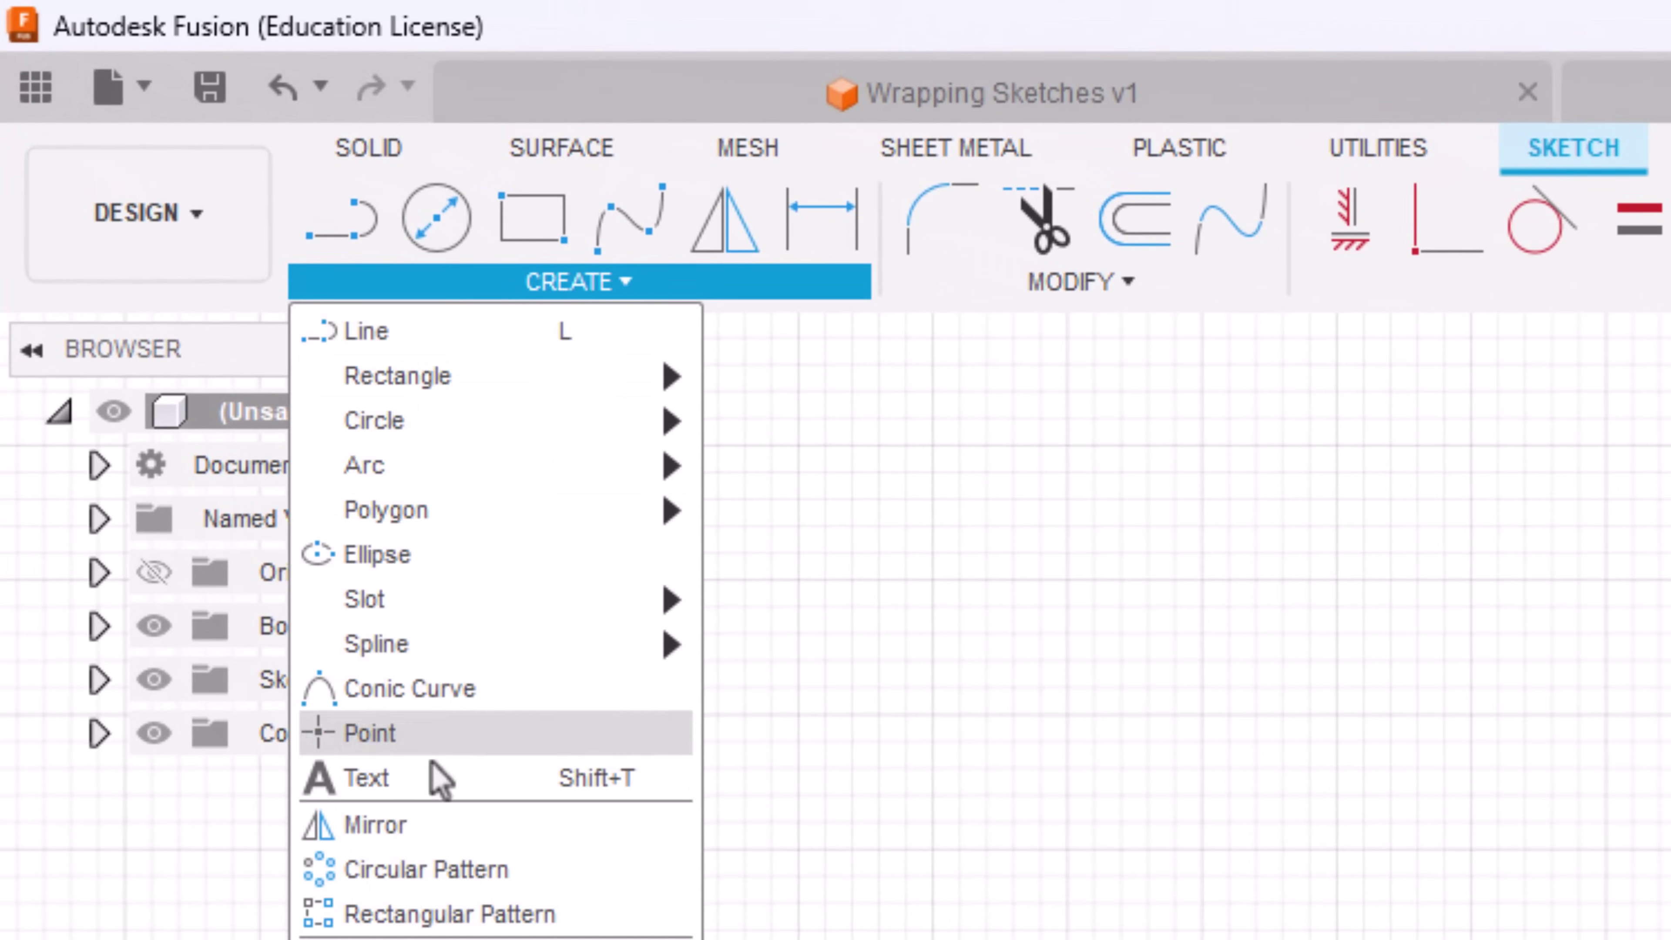
pyautogui.click(421, 778)
pyautogui.click(1500, 688)
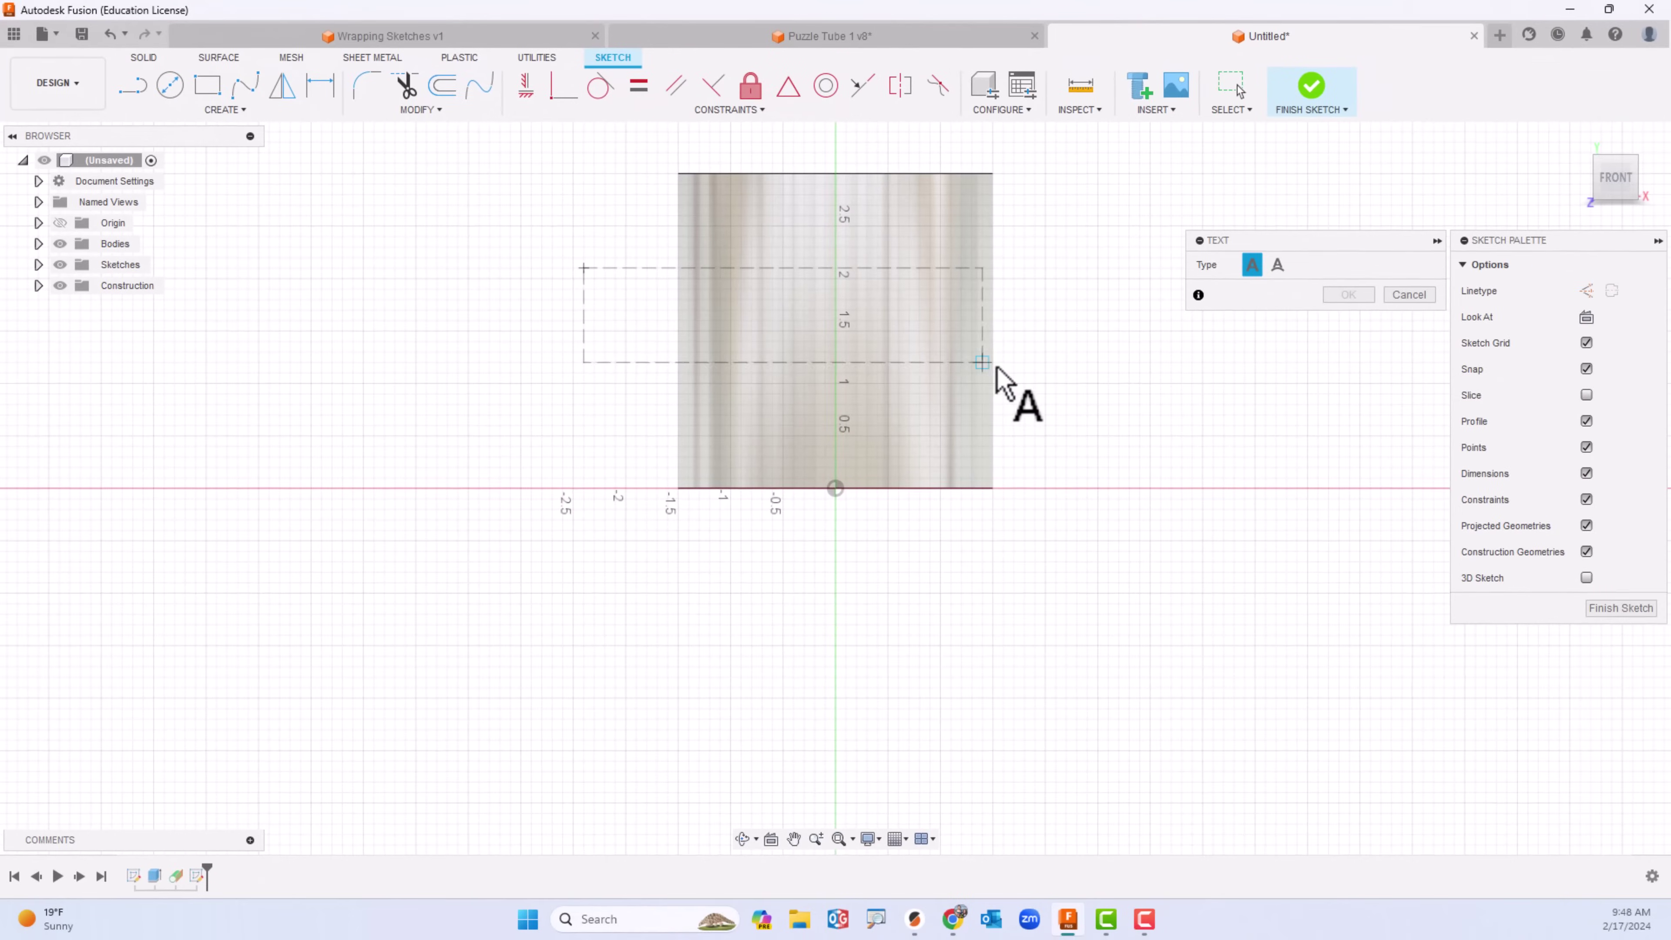
pyautogui.click(1119, 383)
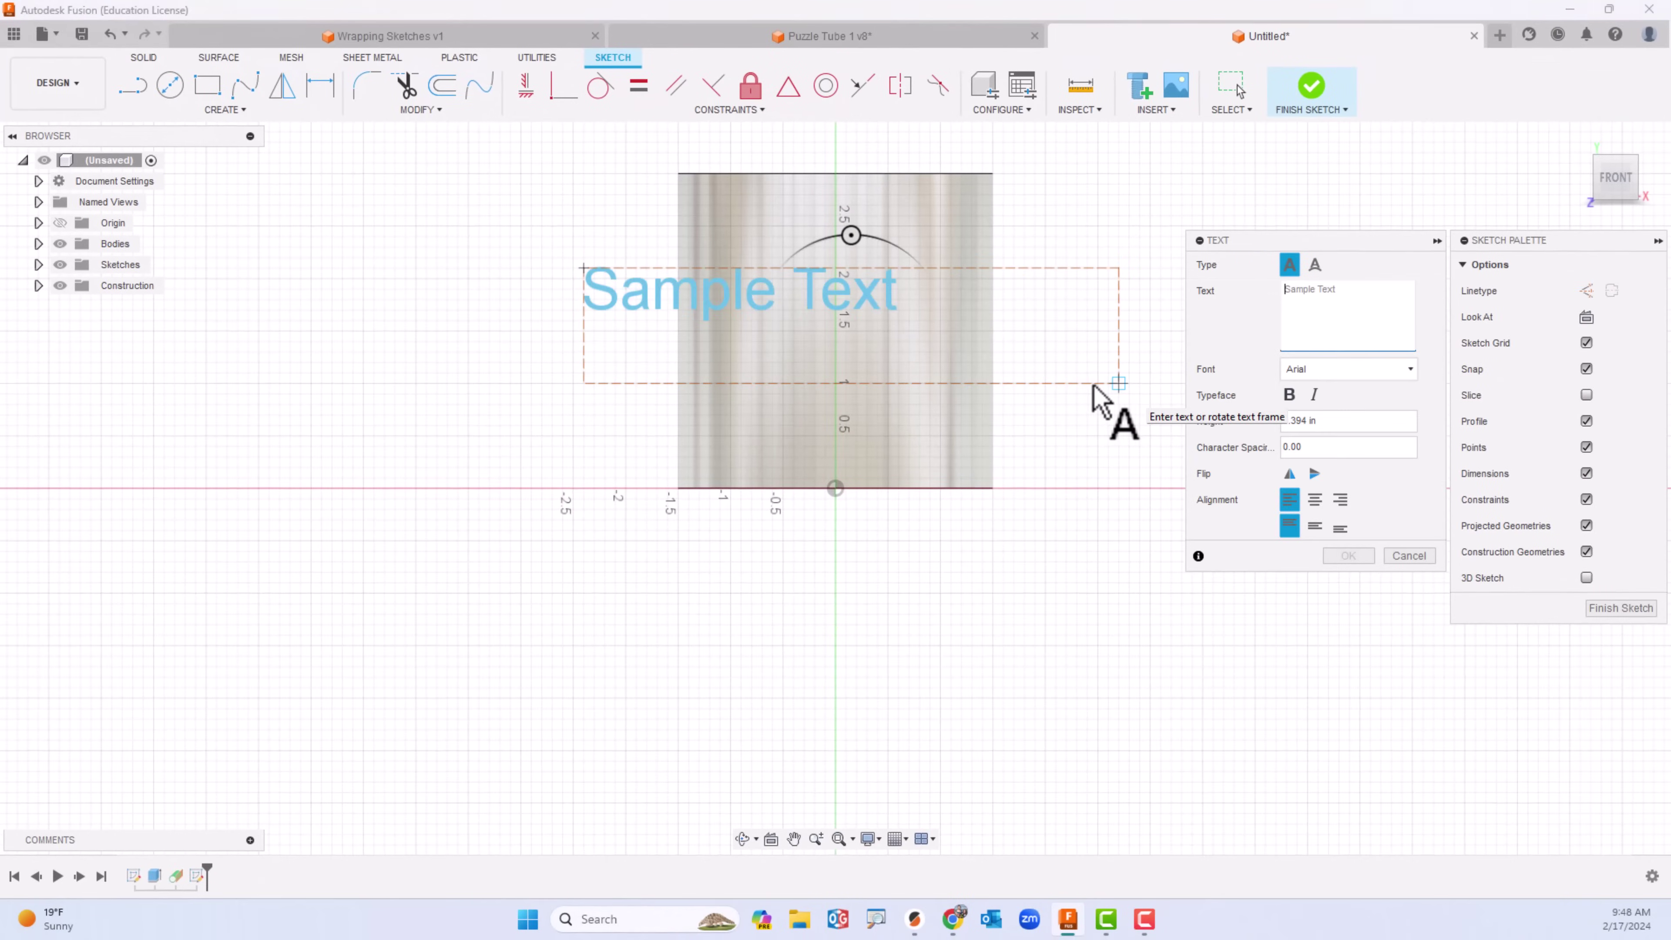
pyautogui.write('Engineering')
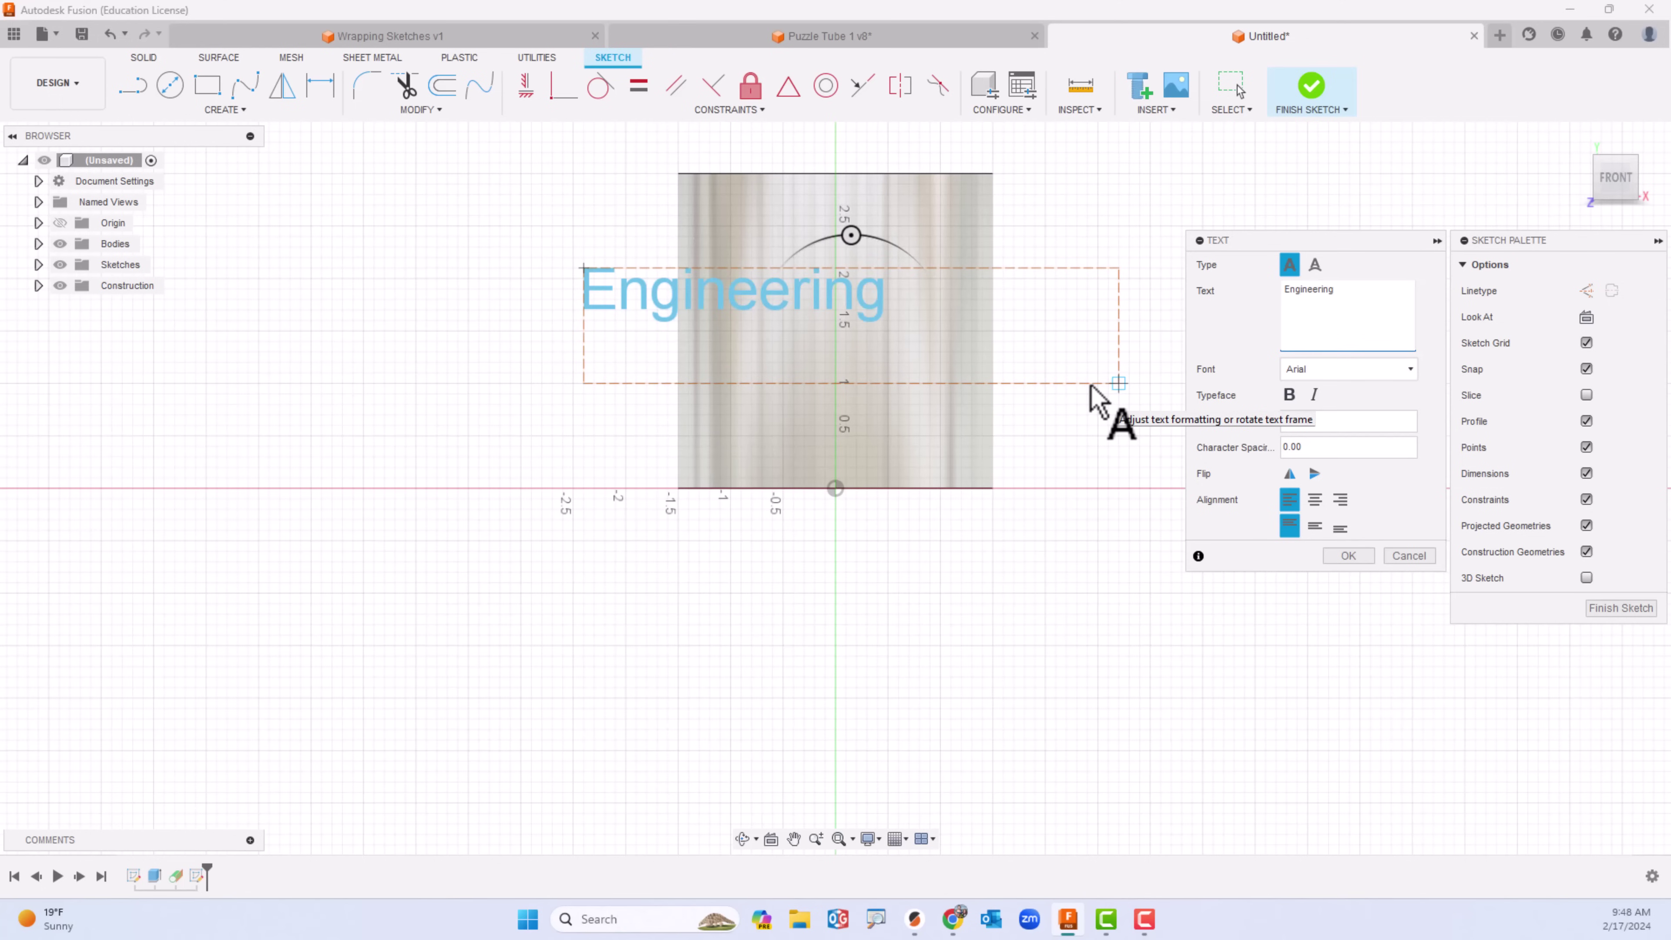
pyautogui.click(1347, 555)
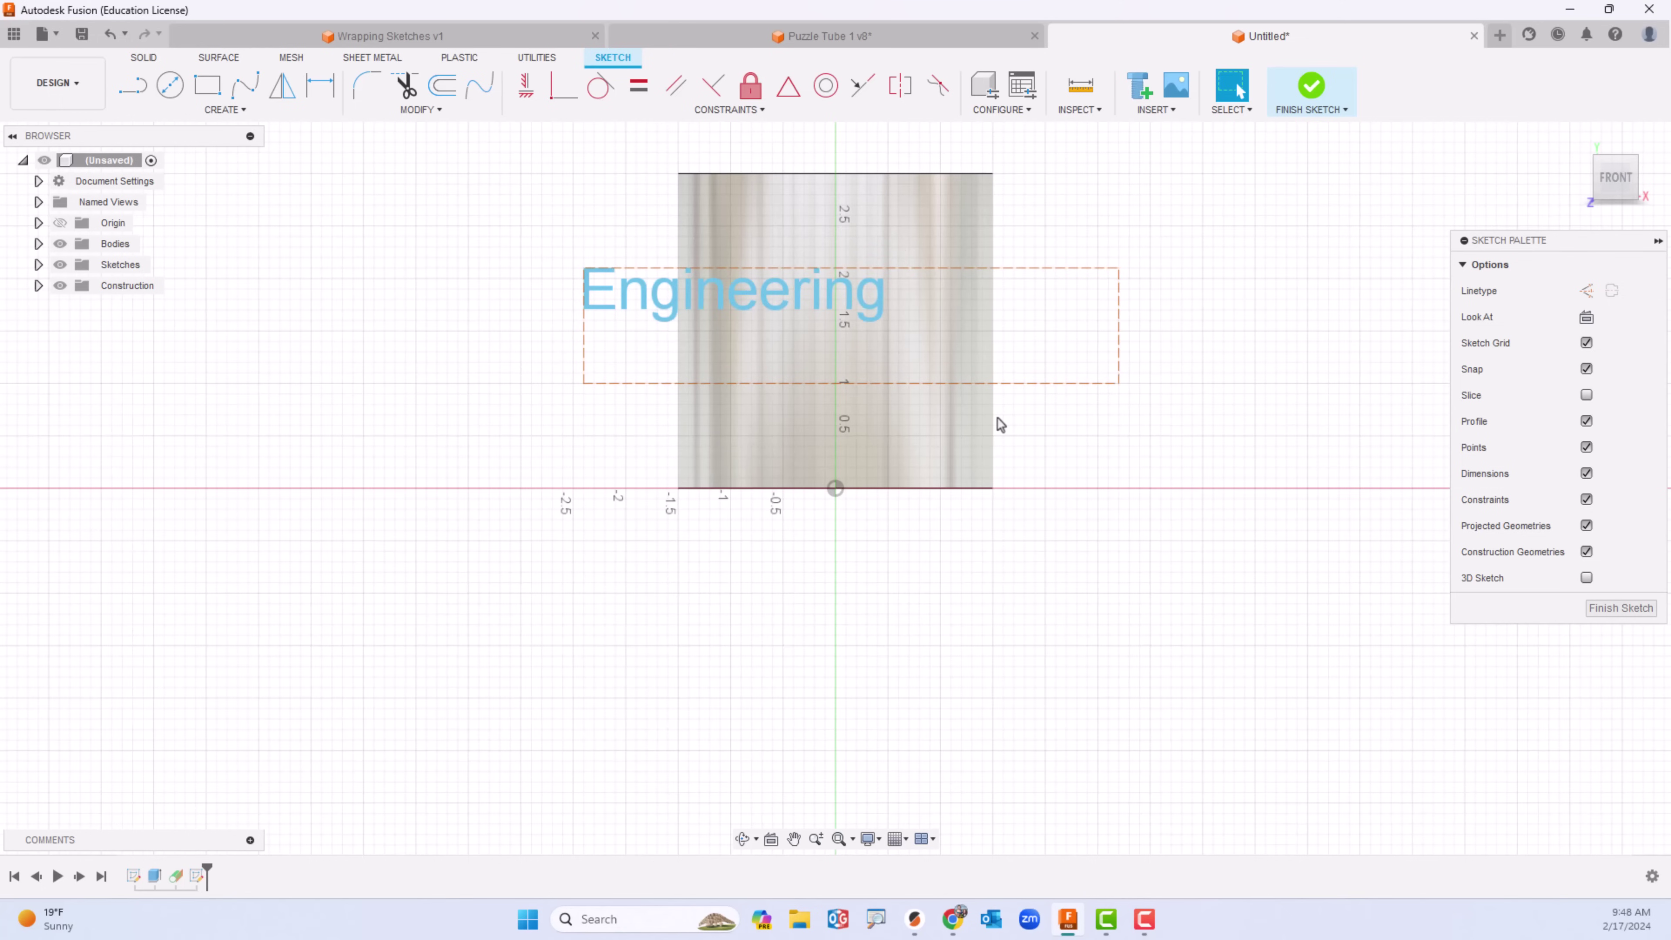
pyautogui.click(1295, 99)
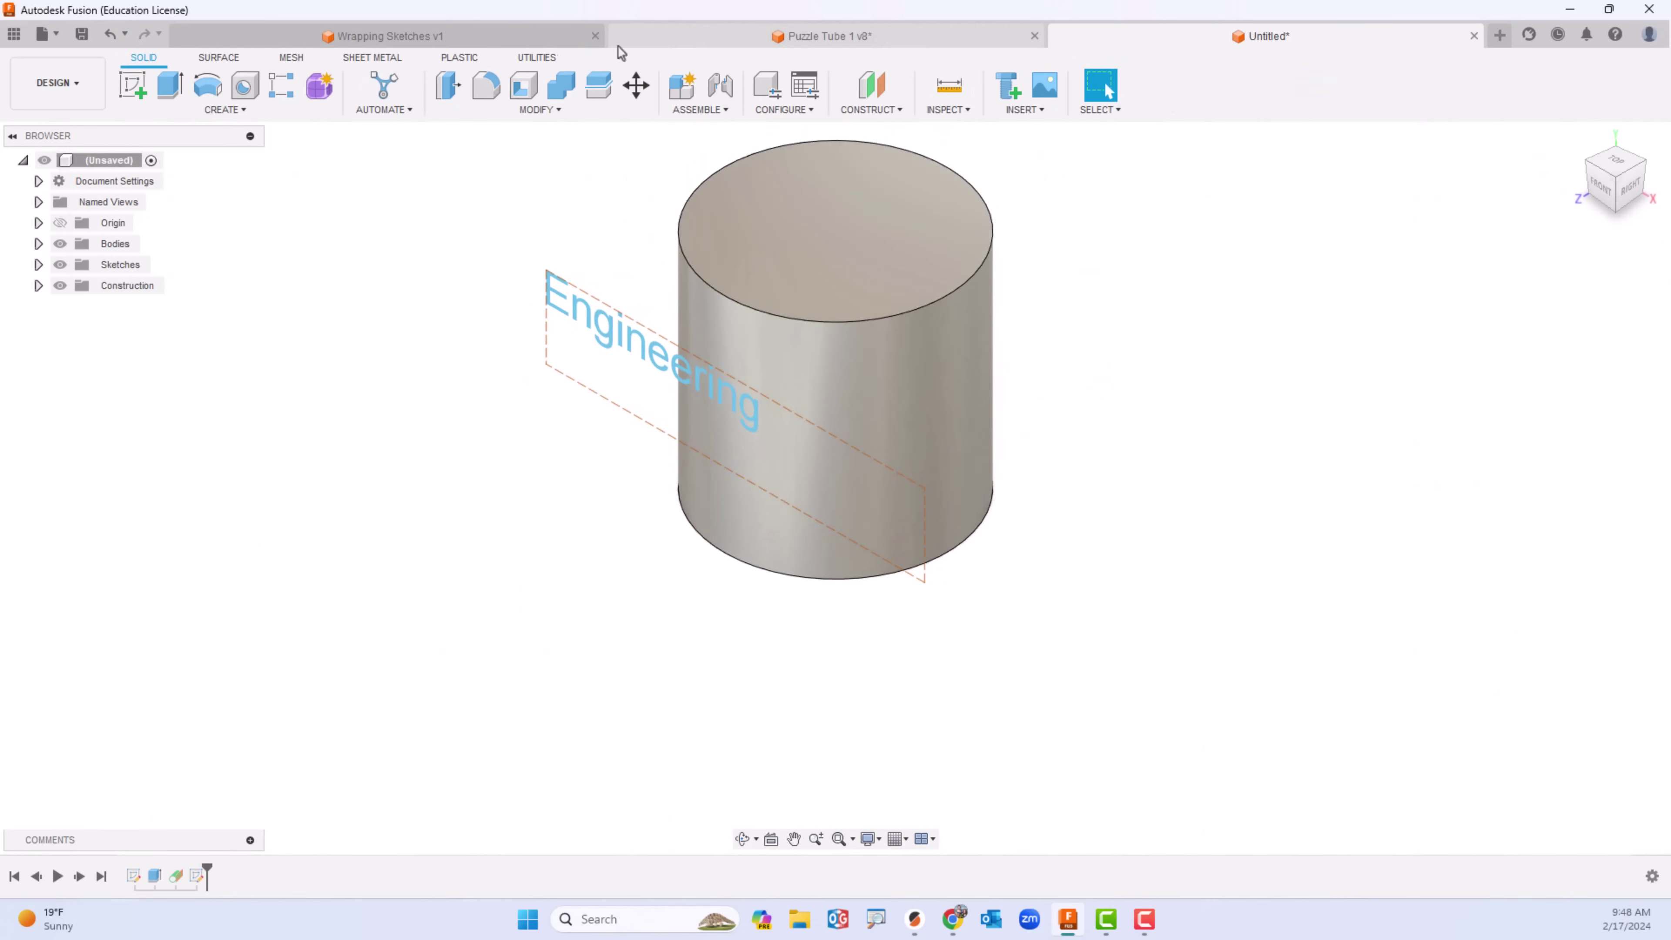
# Emboss the "Engineering" text as raised lettering on the cylinder's curved side face with a depth of 0.079 in.
pyautogui.click(219, 112)
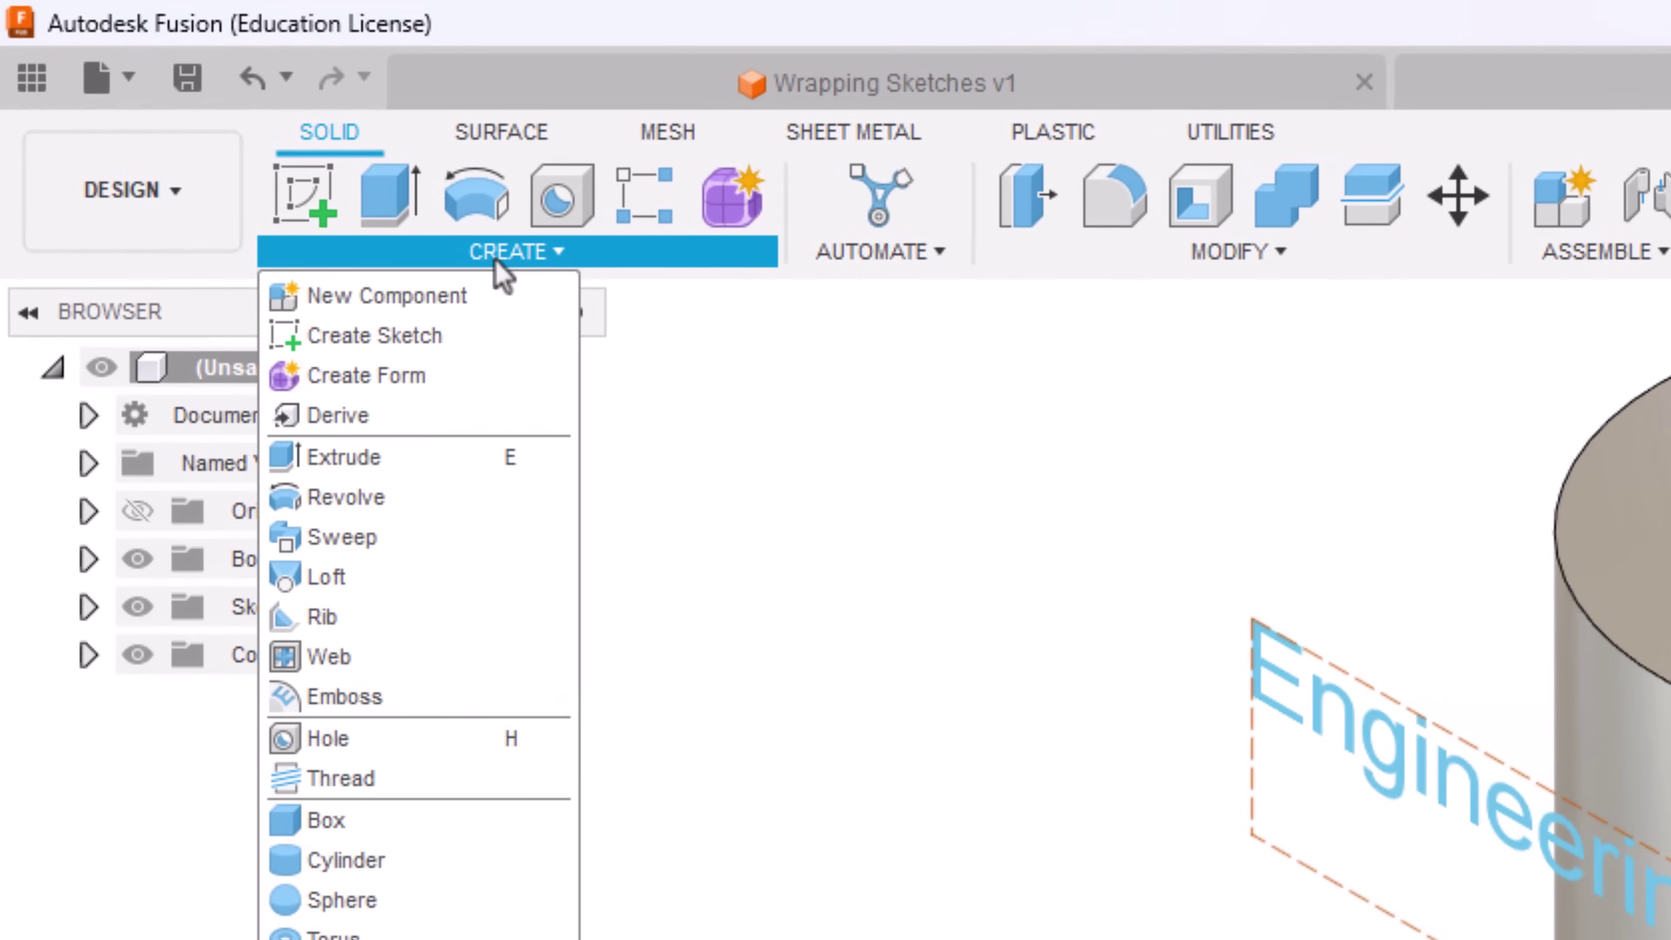
pyautogui.click(331, 708)
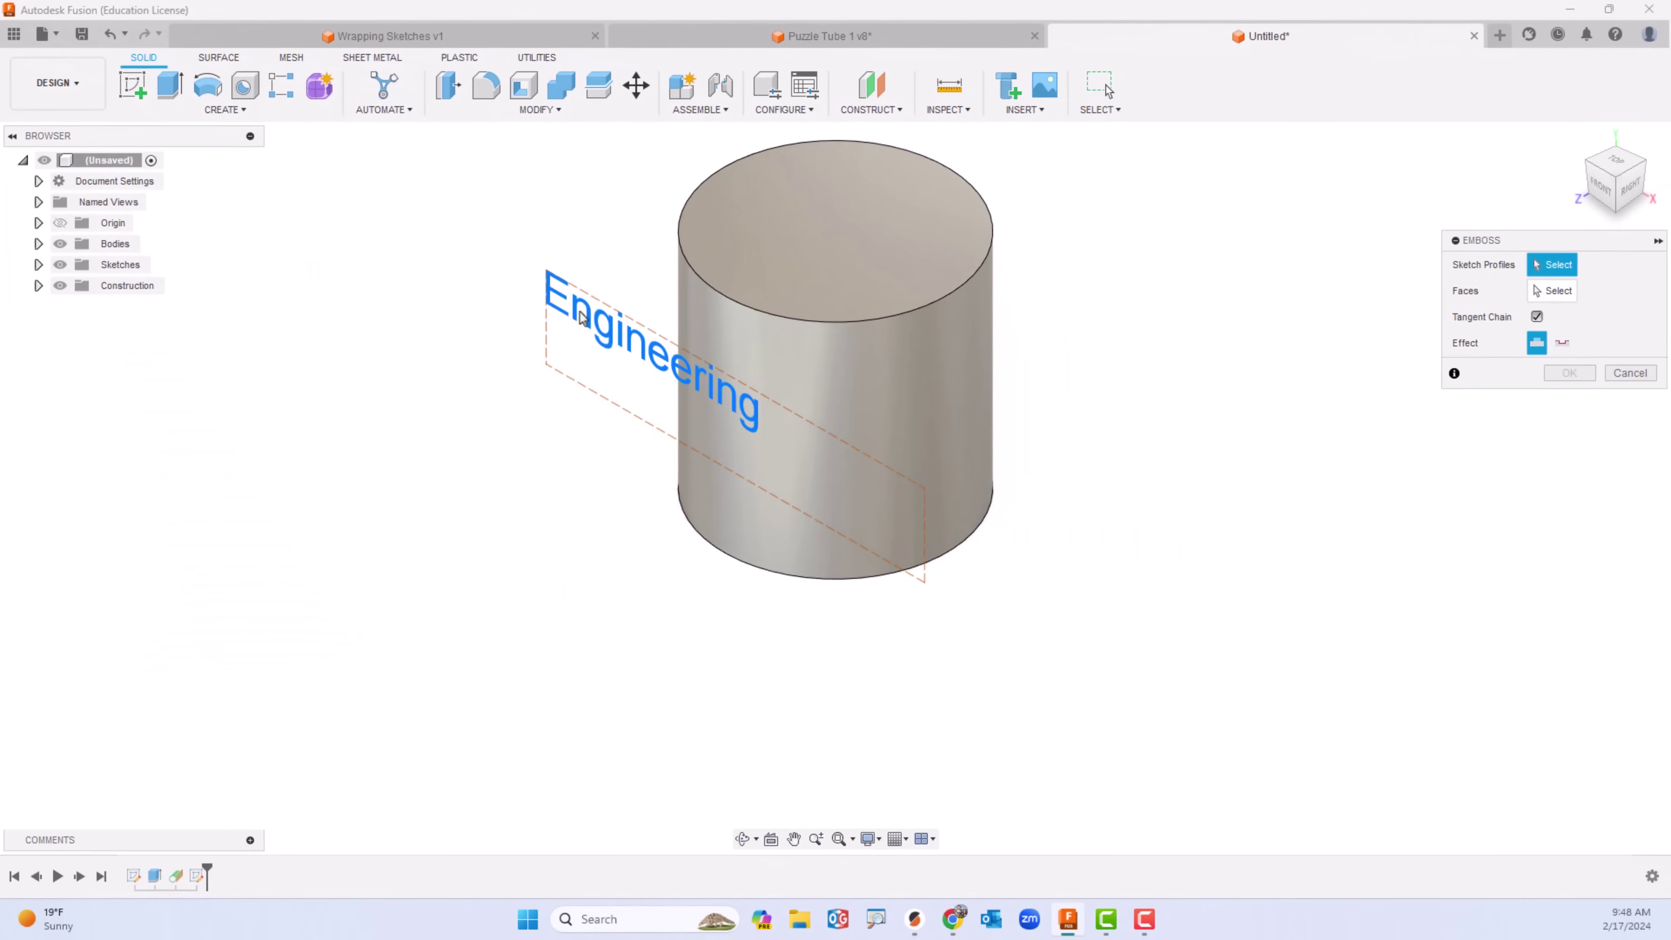
pyautogui.click(578, 318)
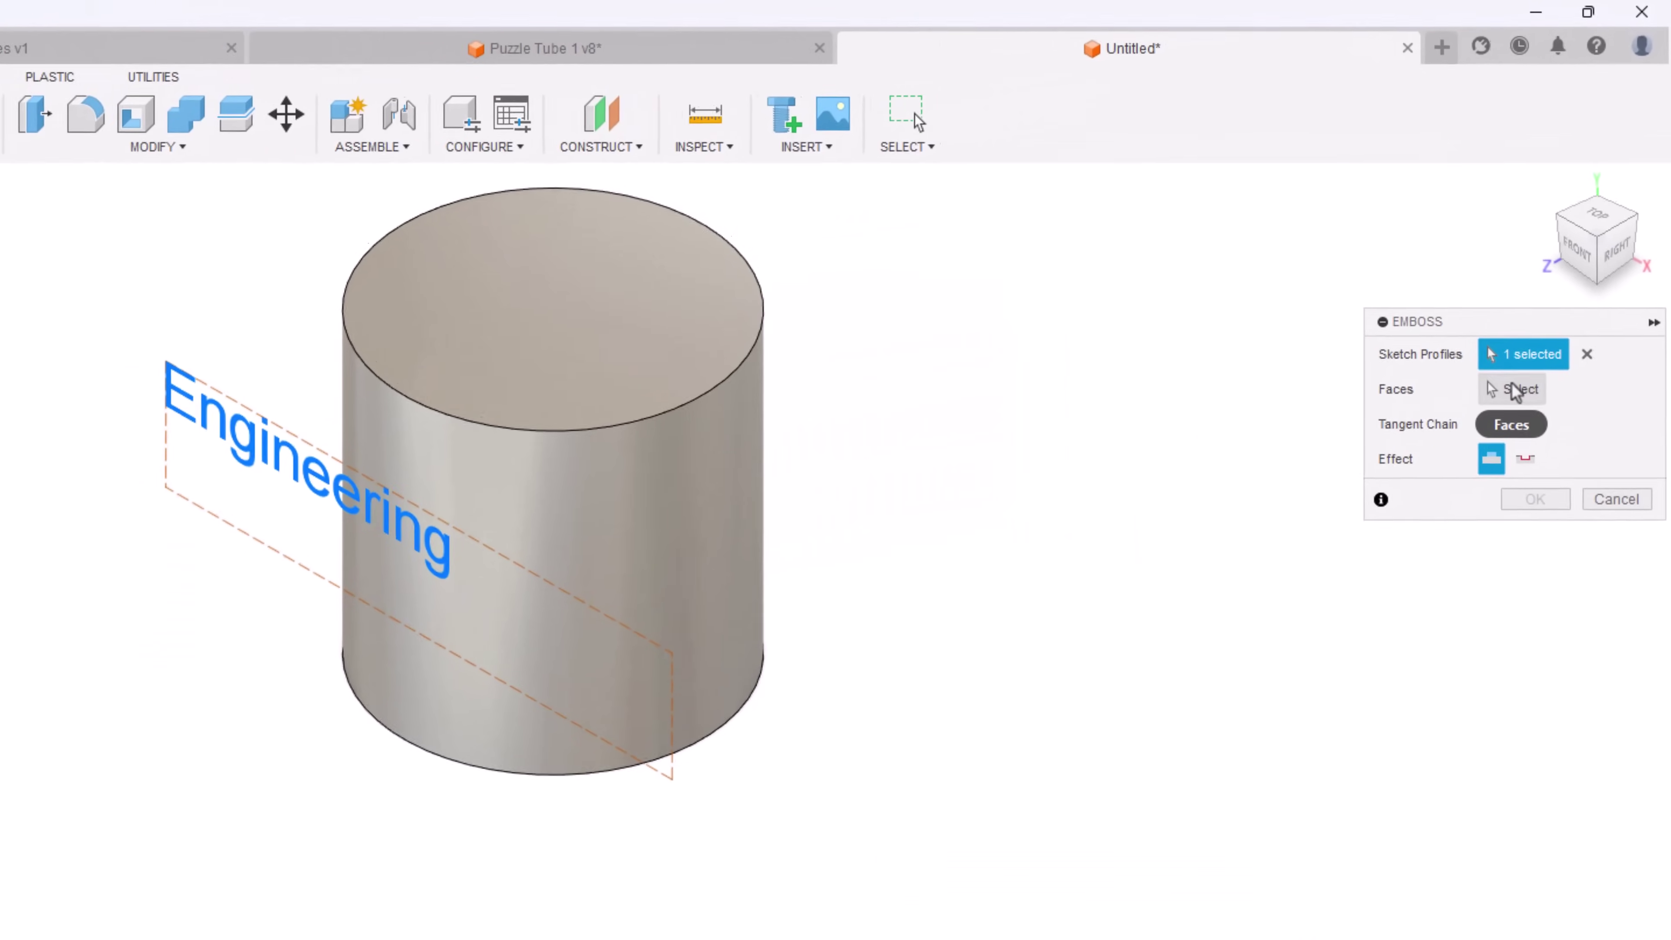
pyautogui.click(1505, 425)
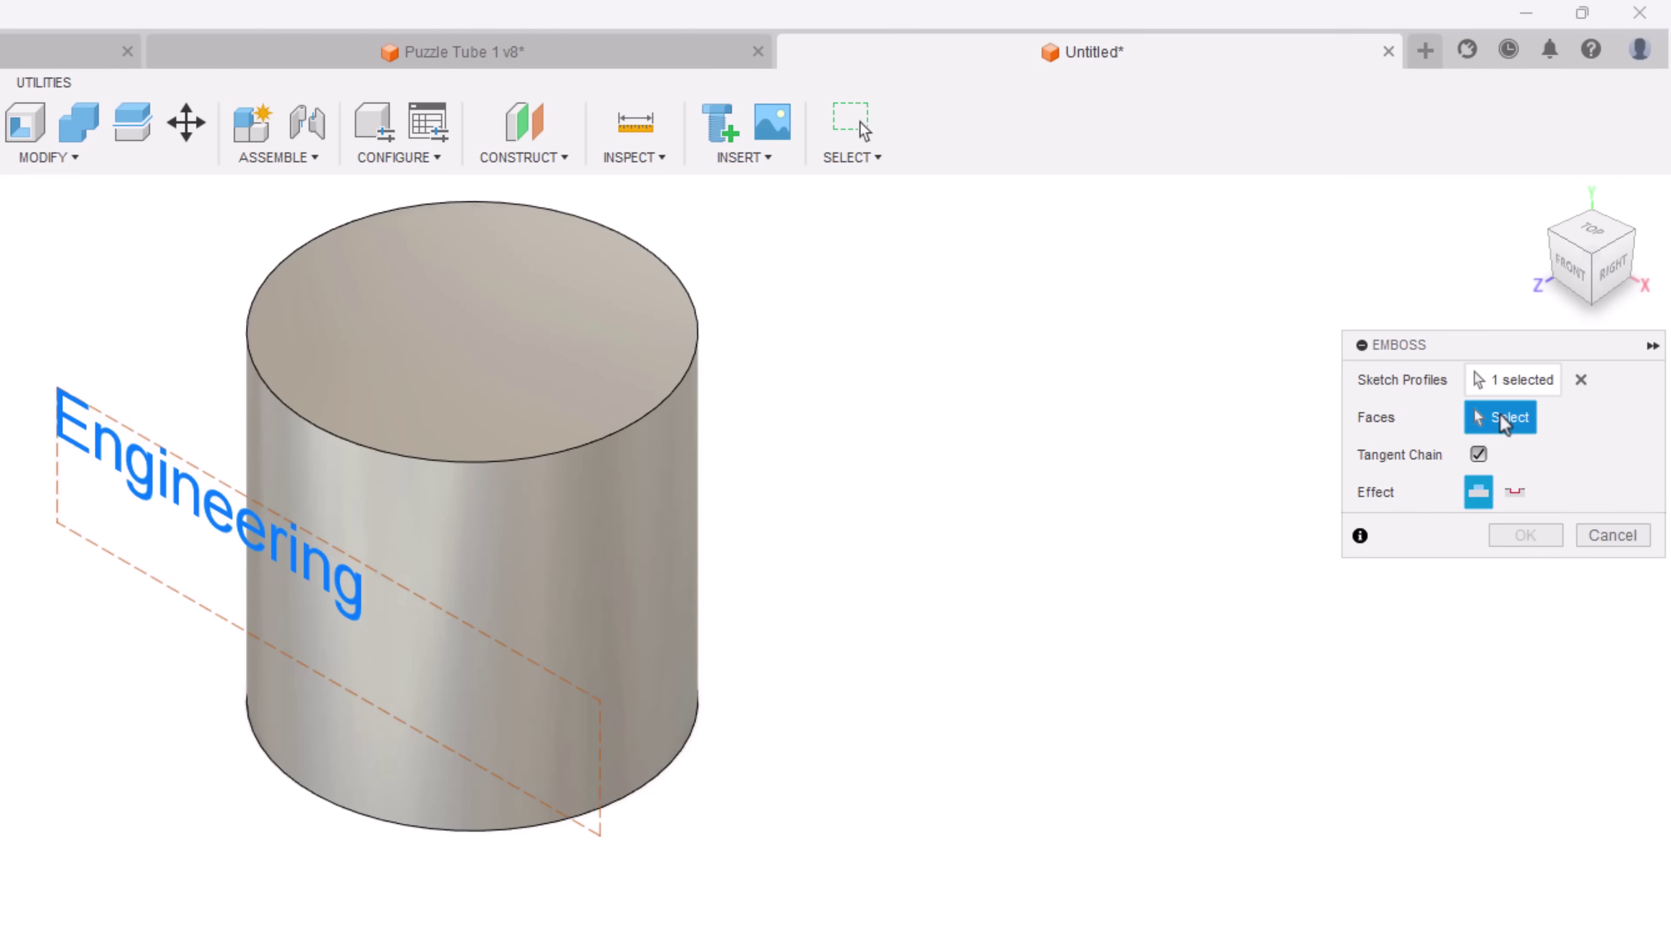
pyautogui.click(615, 541)
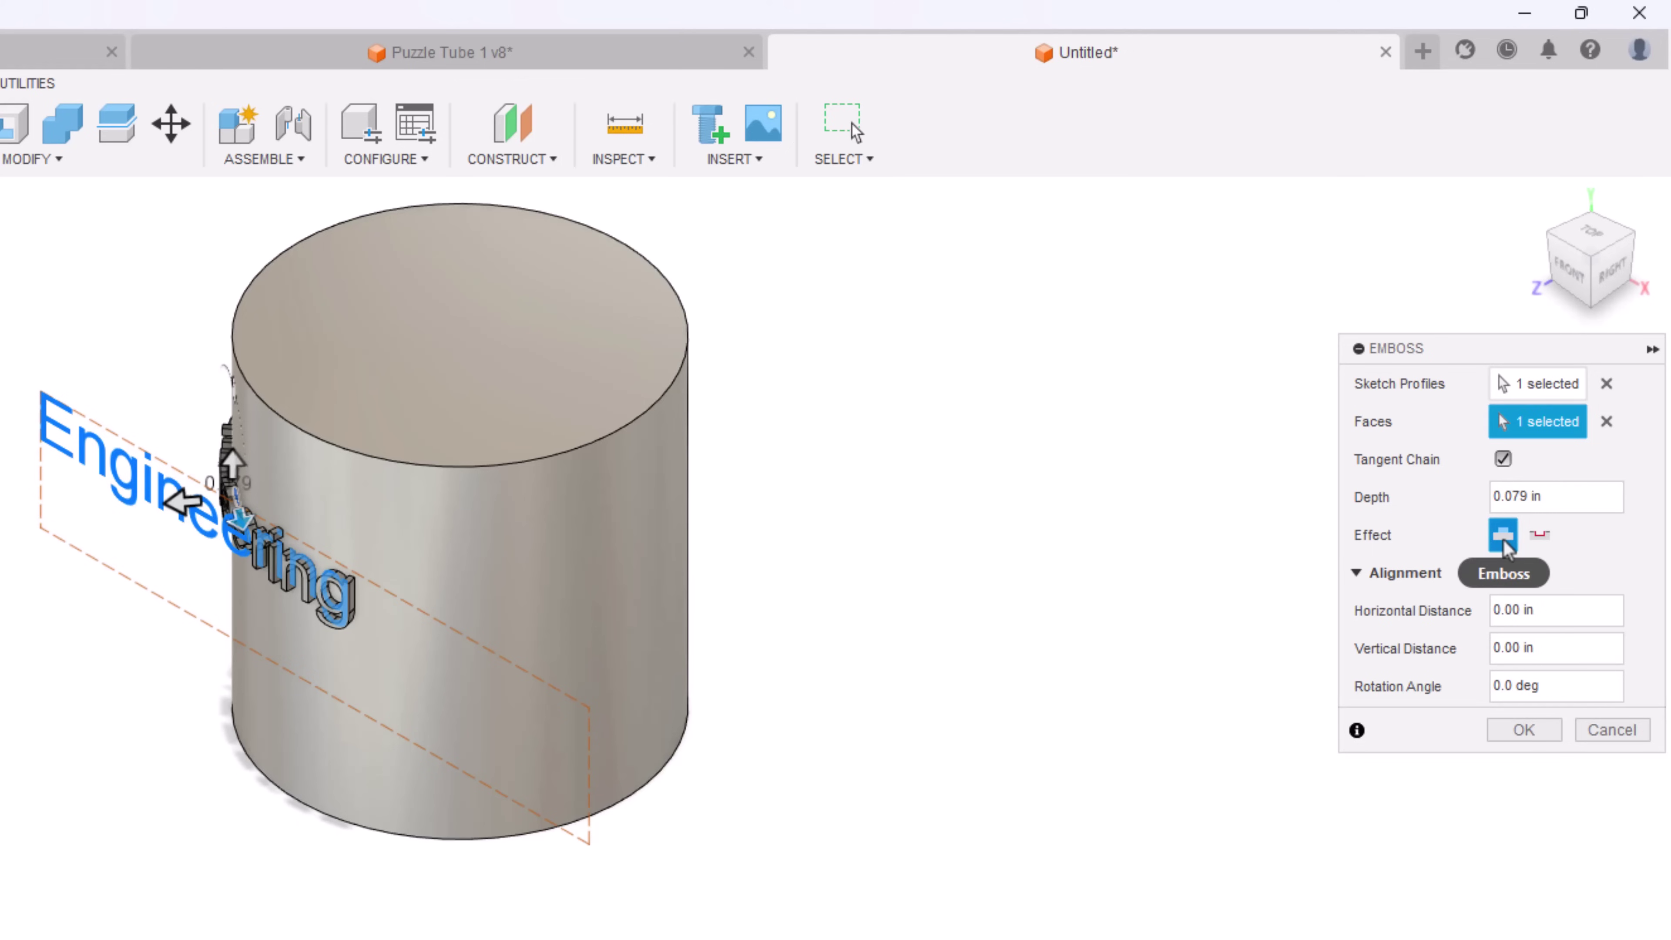
pyautogui.keyDown('shift'); pyautogui.moveTo(388, 911); pyautogui.dragTo(532, 907, button='middle'); pyautogui.keyUp('shift')
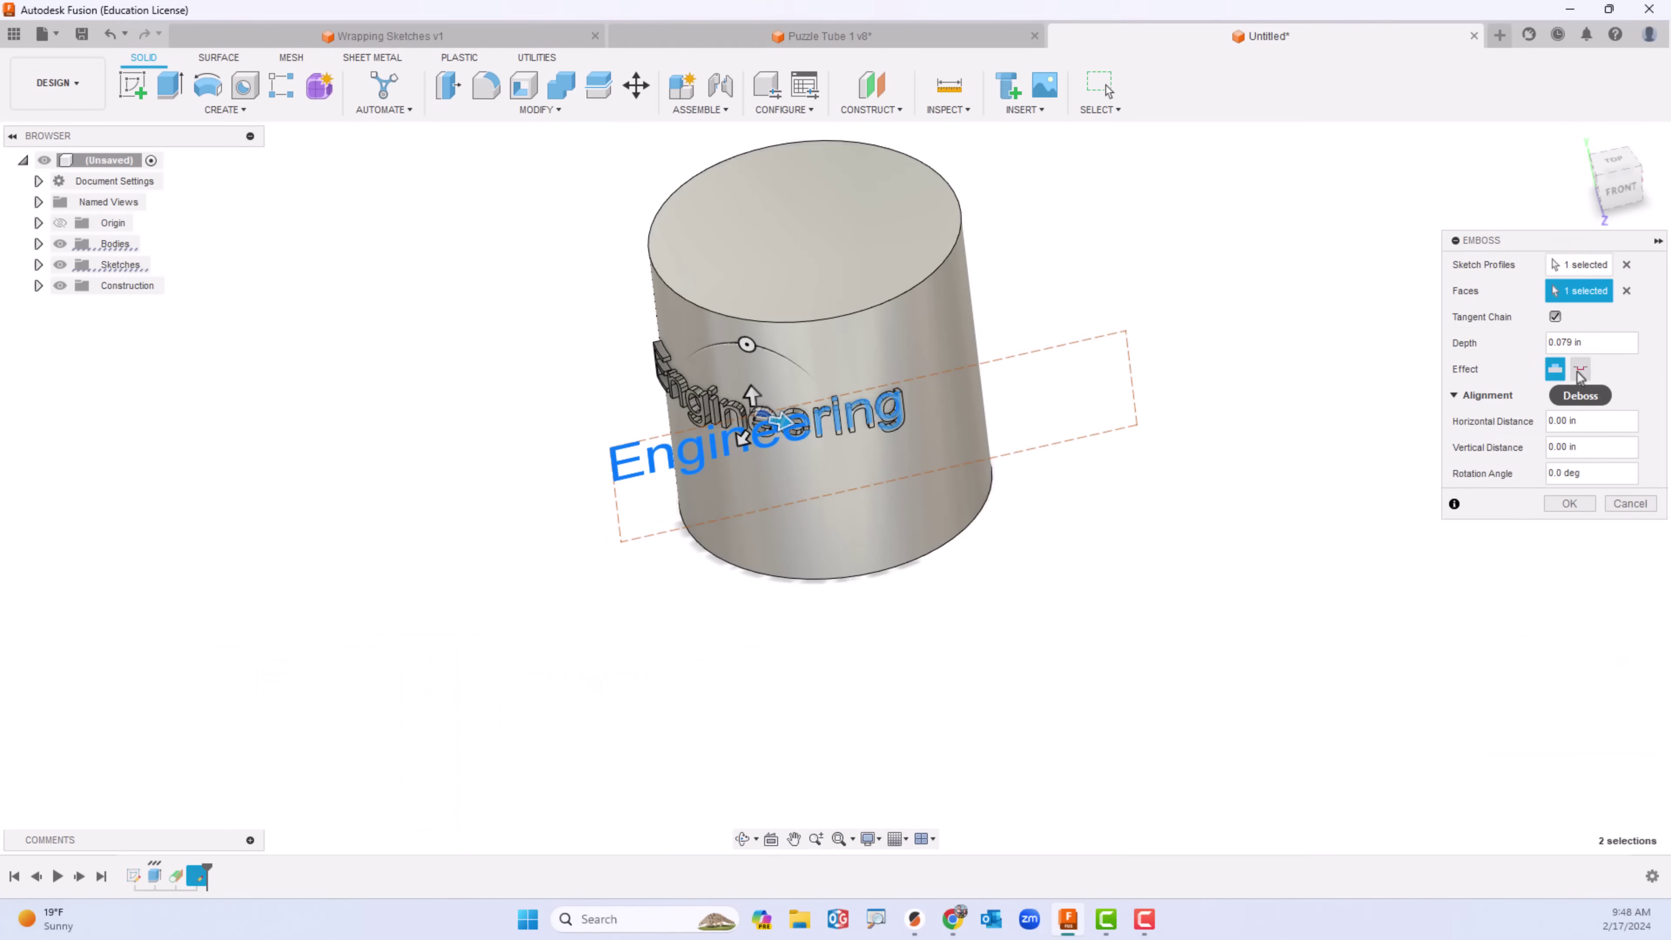
pyautogui.click(1540, 534)
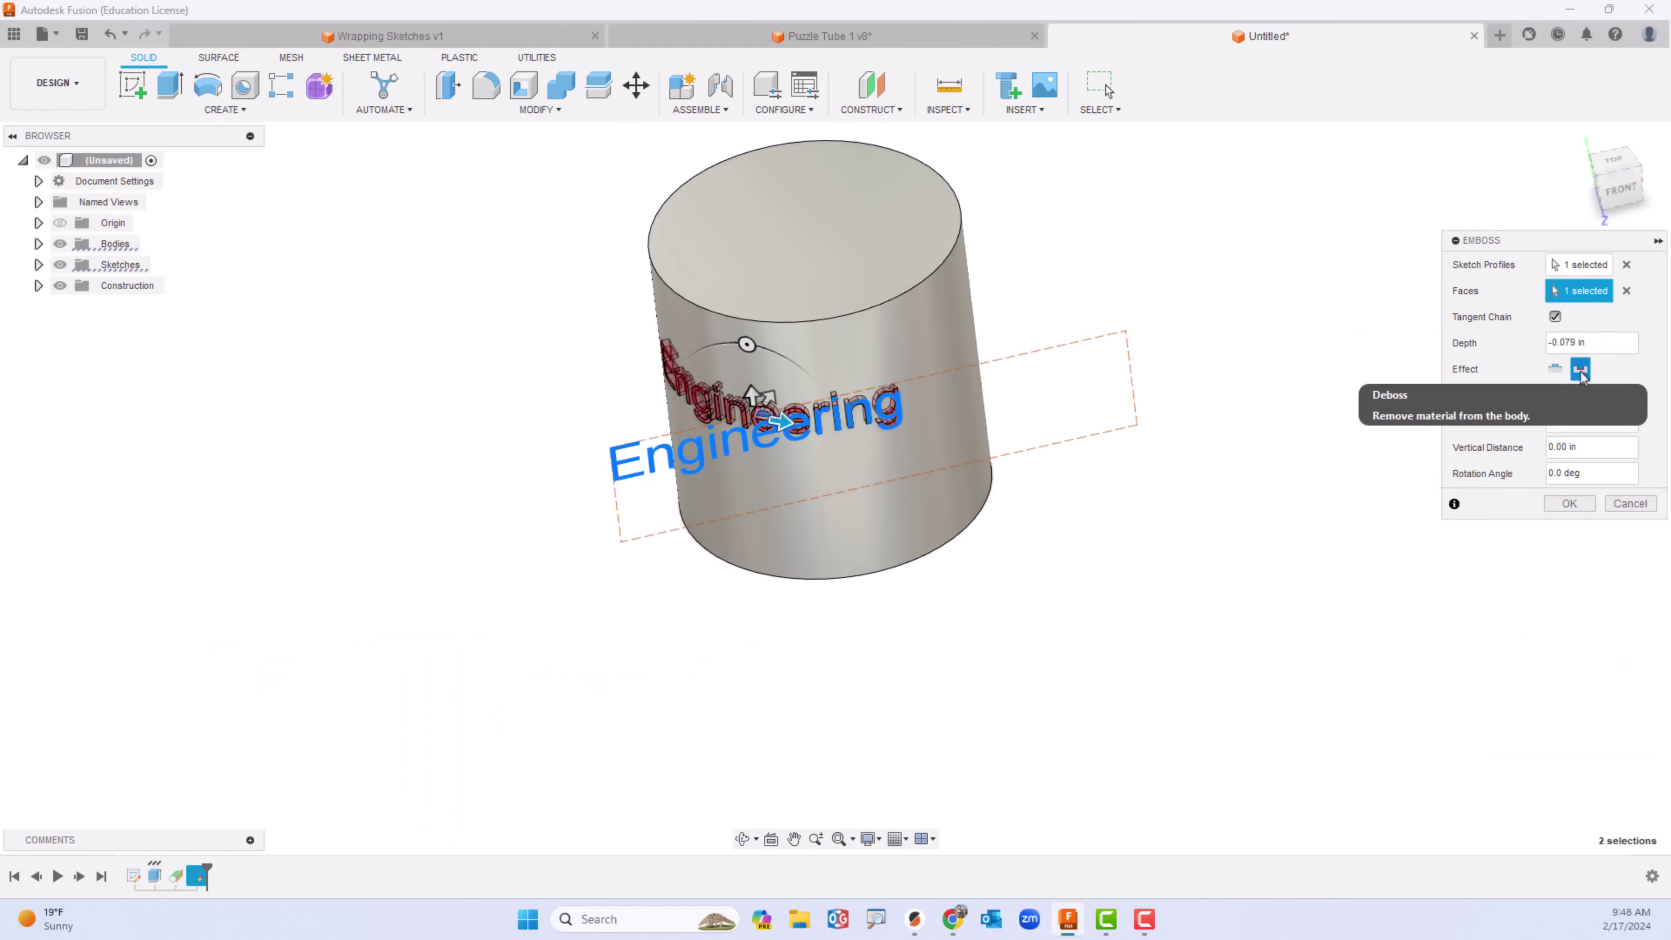
pyautogui.click(1558, 371)
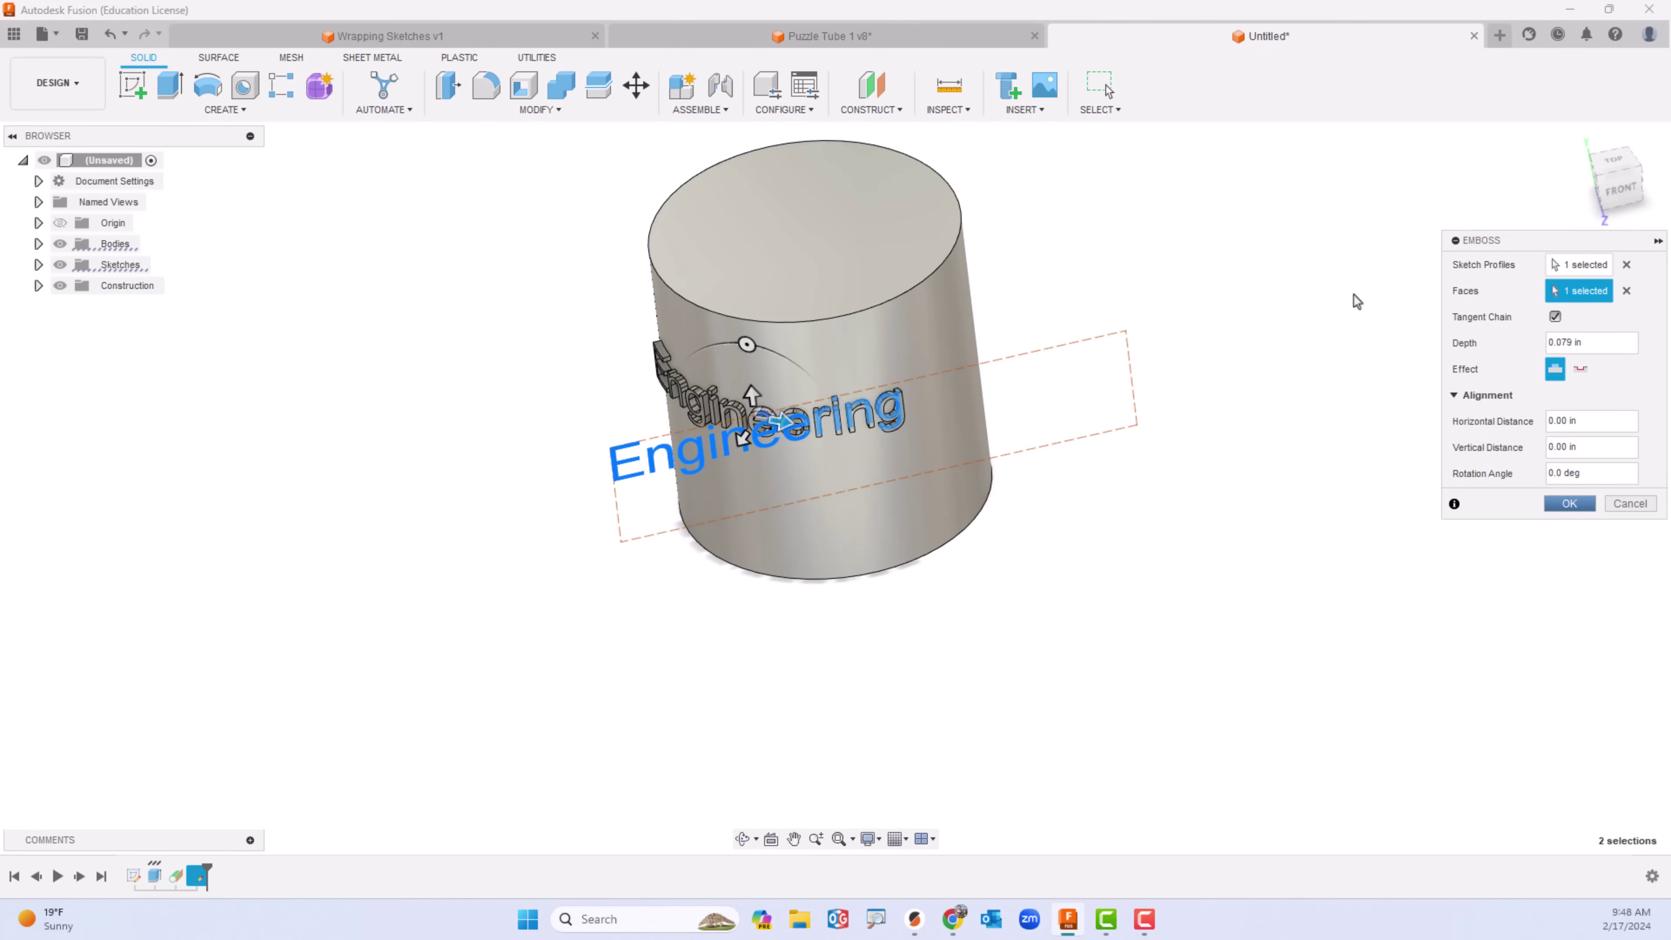
pyautogui.press('Return')
pyautogui.click(1585, 139)
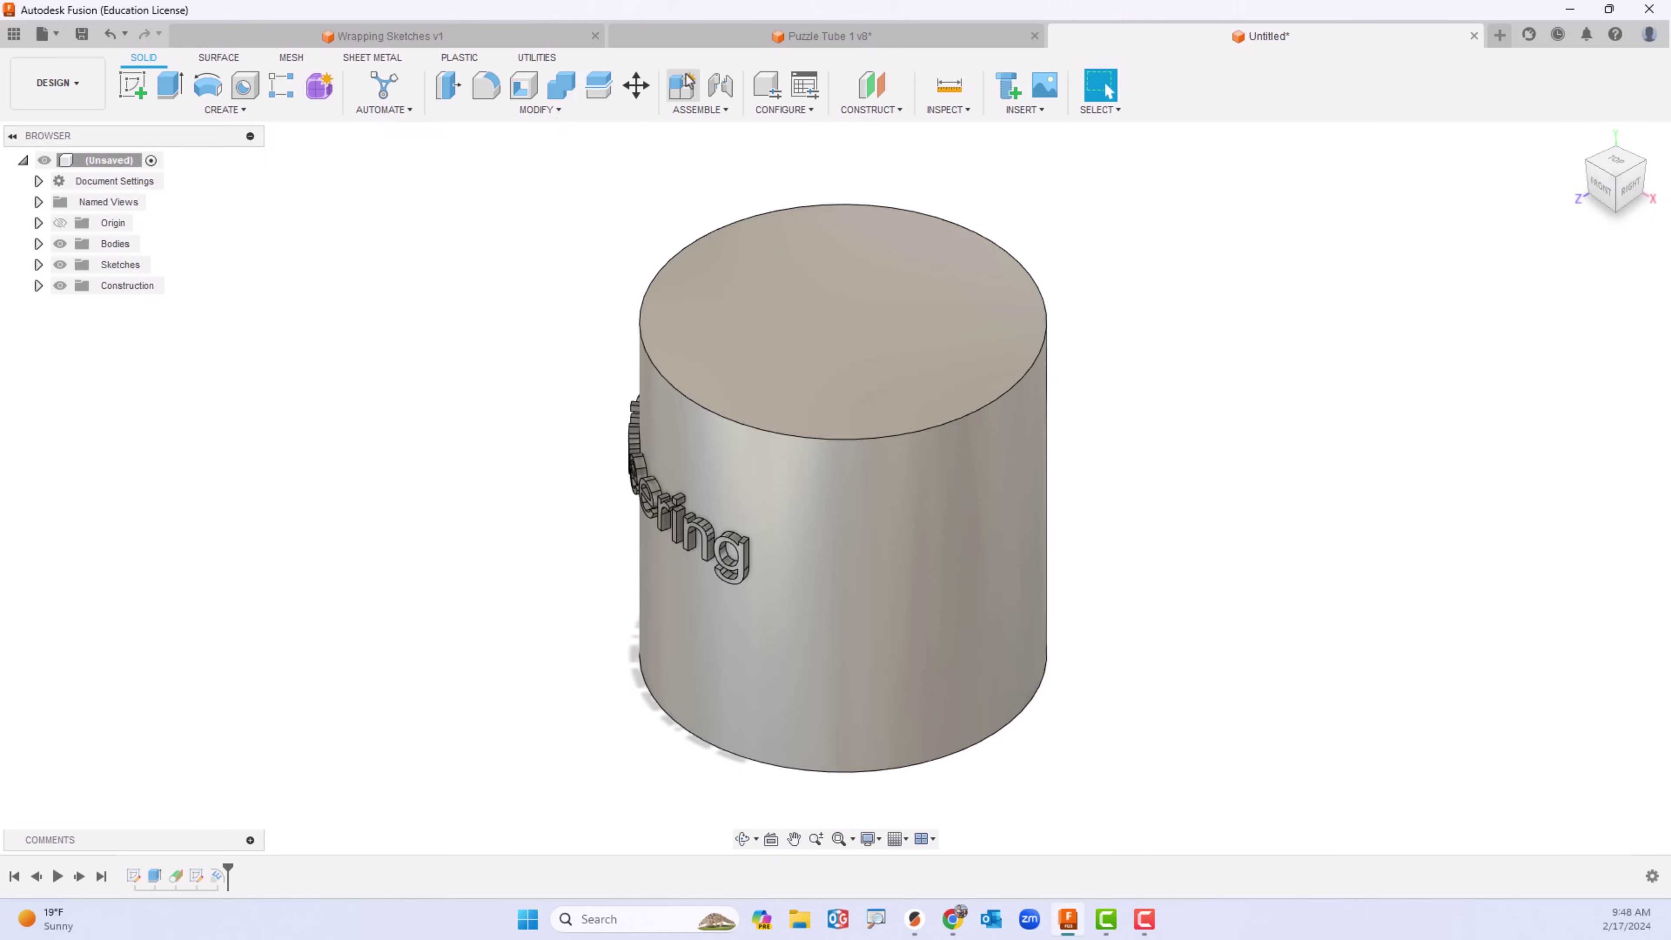
# Switch to the Puzzle Tube 1 v8 design and examine the bear outline on the cap and the grooves on the tube.
pyautogui.click(753, 45)
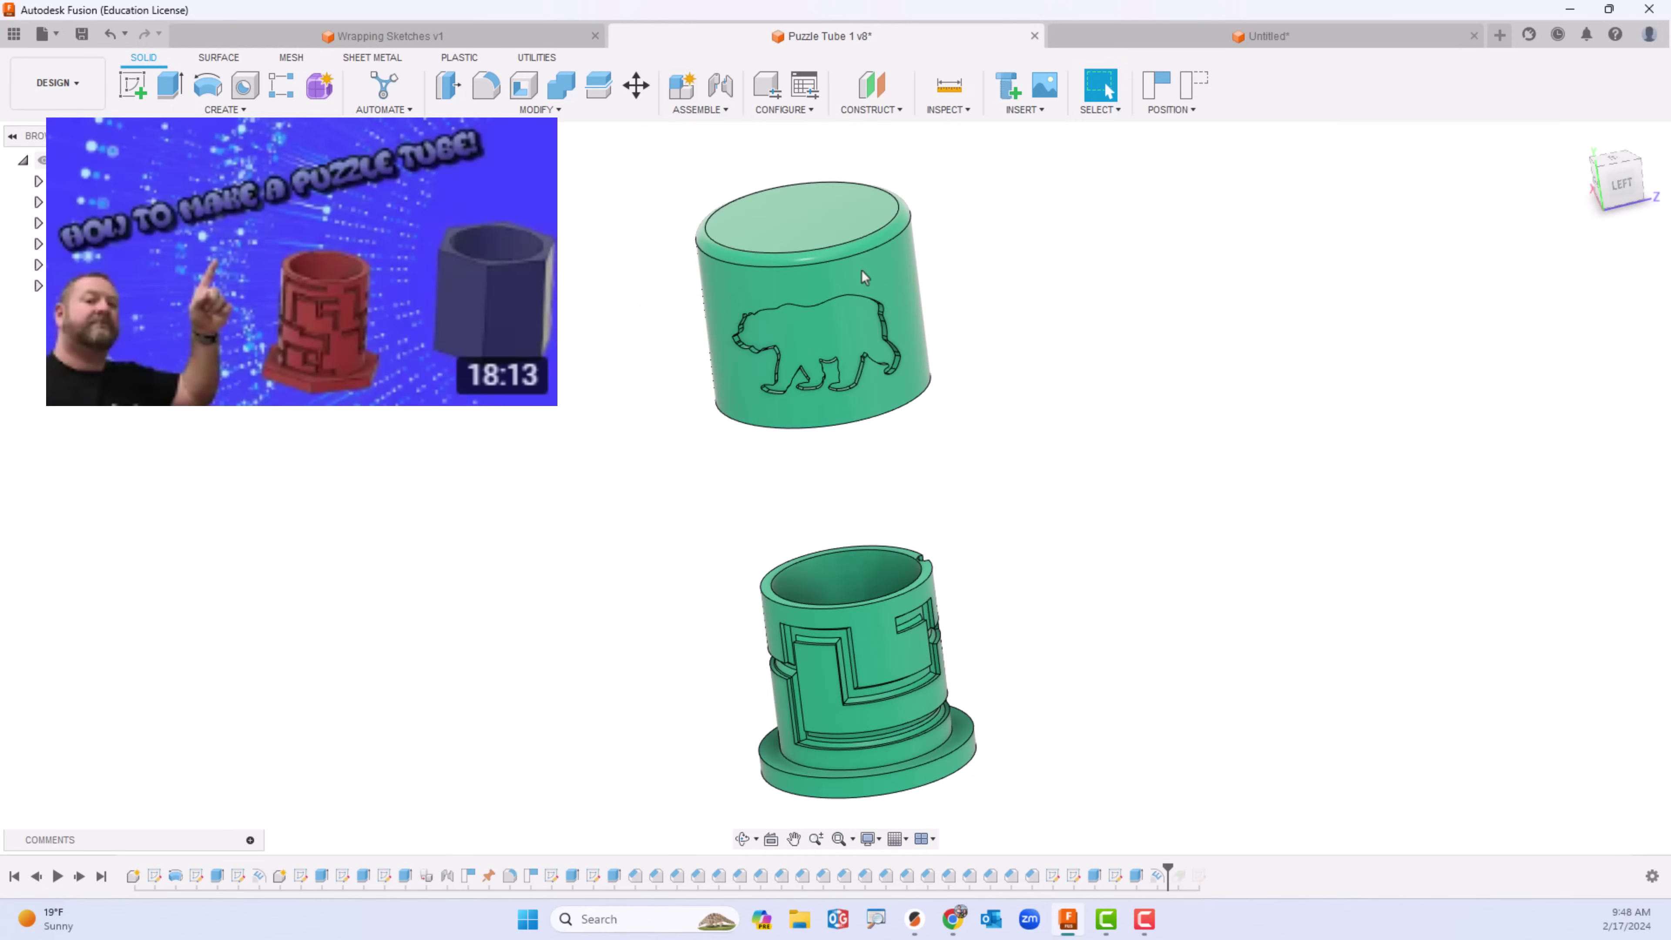
pyautogui.click(742, 839)
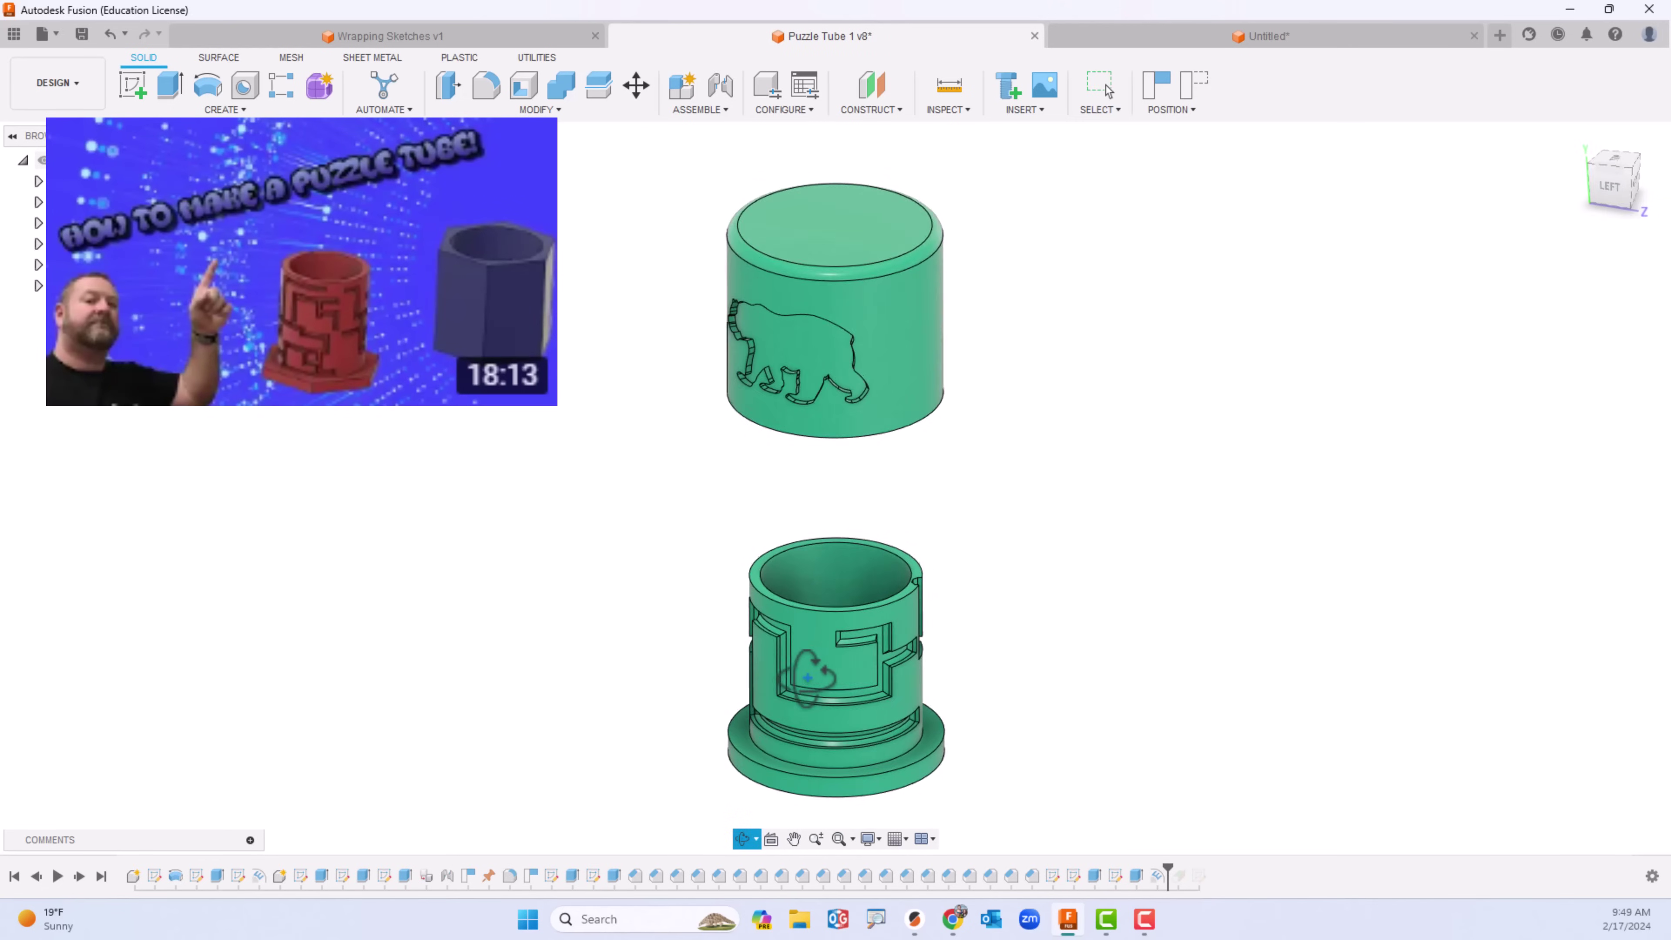